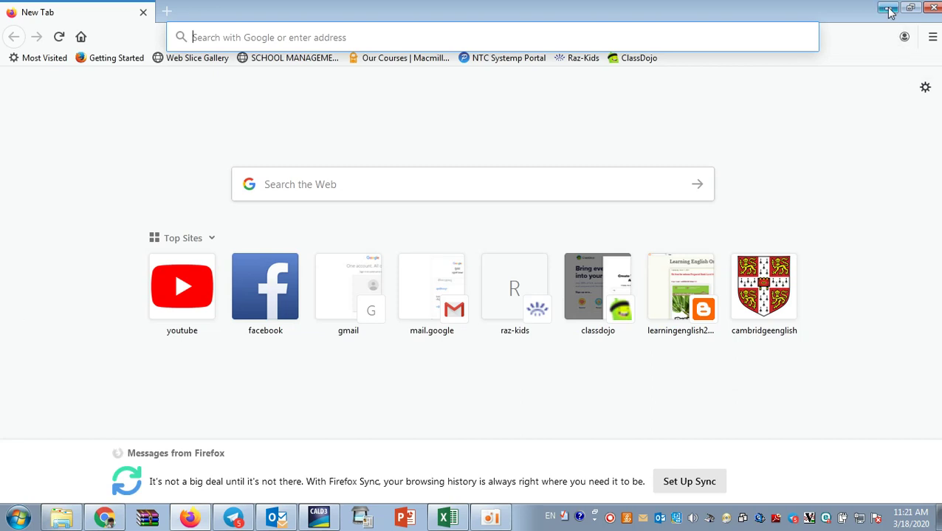
click(889, 9)
click(194, 519)
text(www.class)
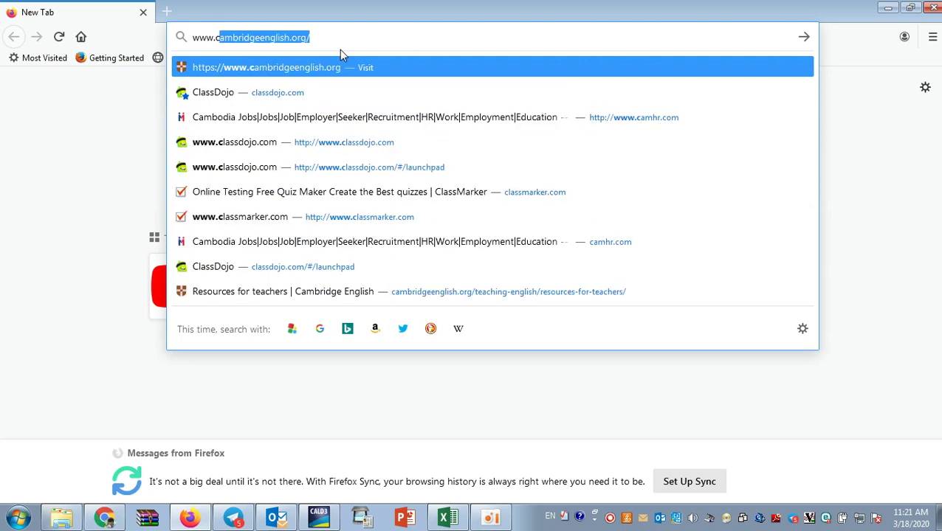
text(dojo.)
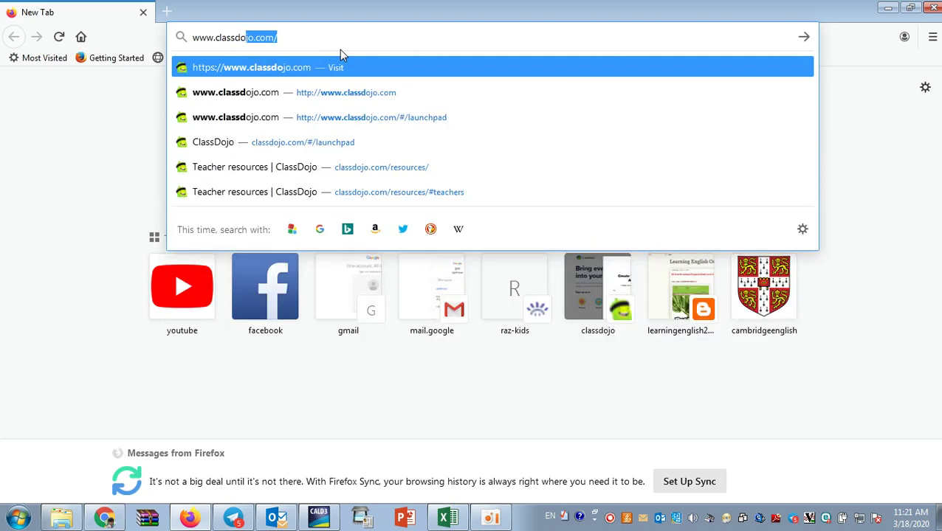
text(com)
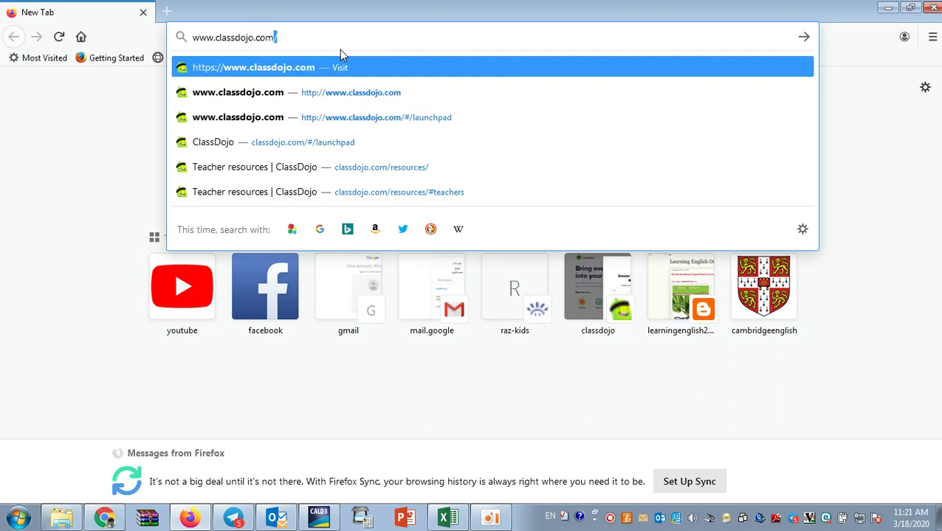
Load classdojo.com and view the Teacher, Parent, Student and School Leader sign-up choices.
key(Return)
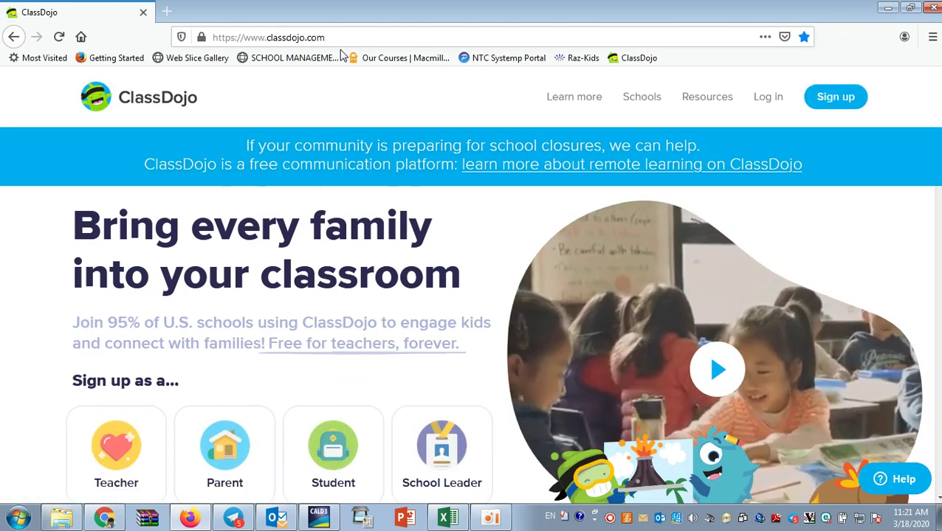
scroll(2, 357, down, 5)
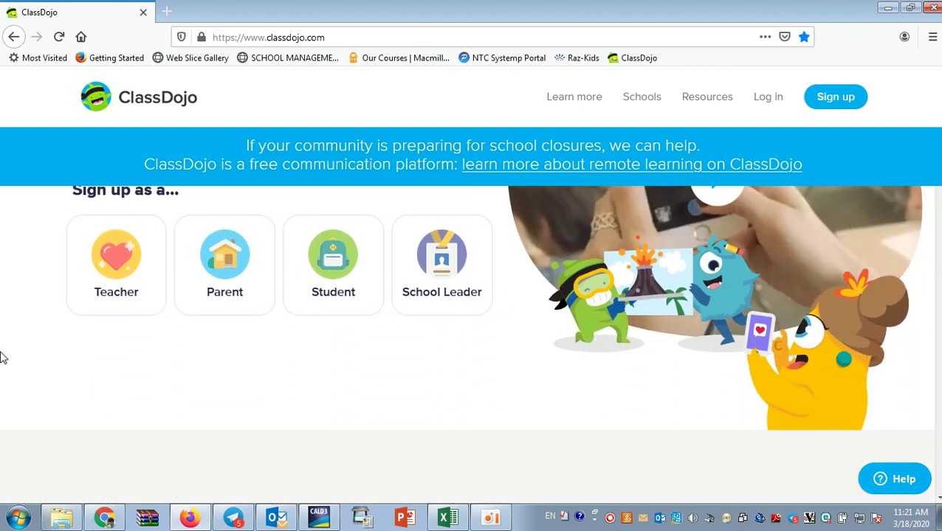
scroll(2, 357, up, 3)
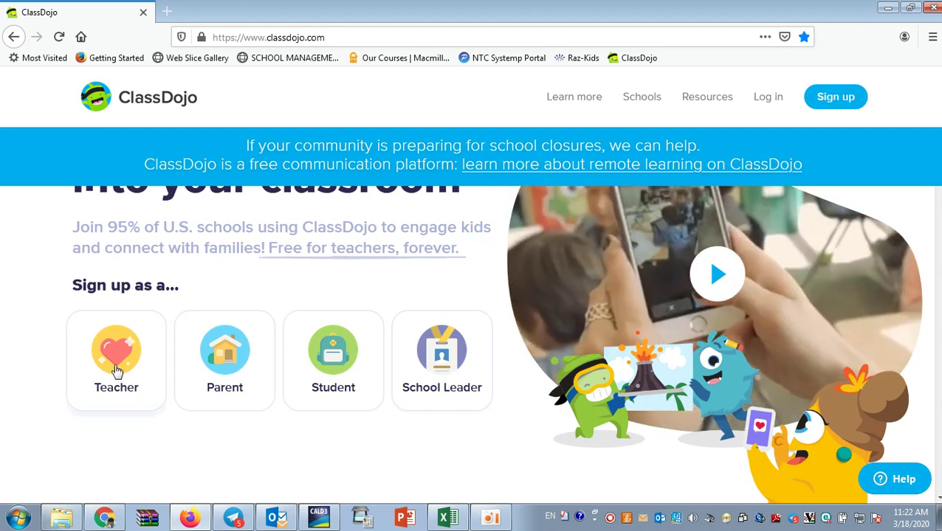
Start a teacher sign-up with title Mr. and the teacher's first and last name.
click(116, 369)
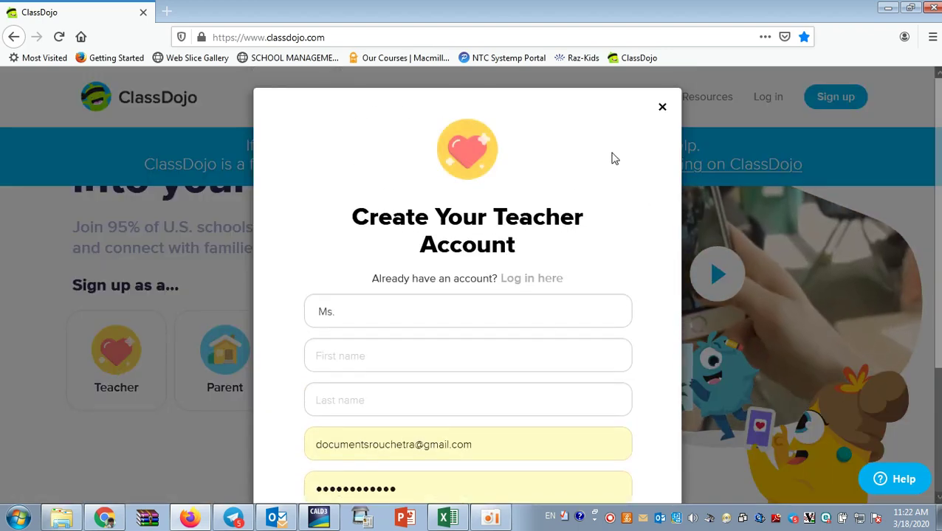
scroll(627, 263, down, 3)
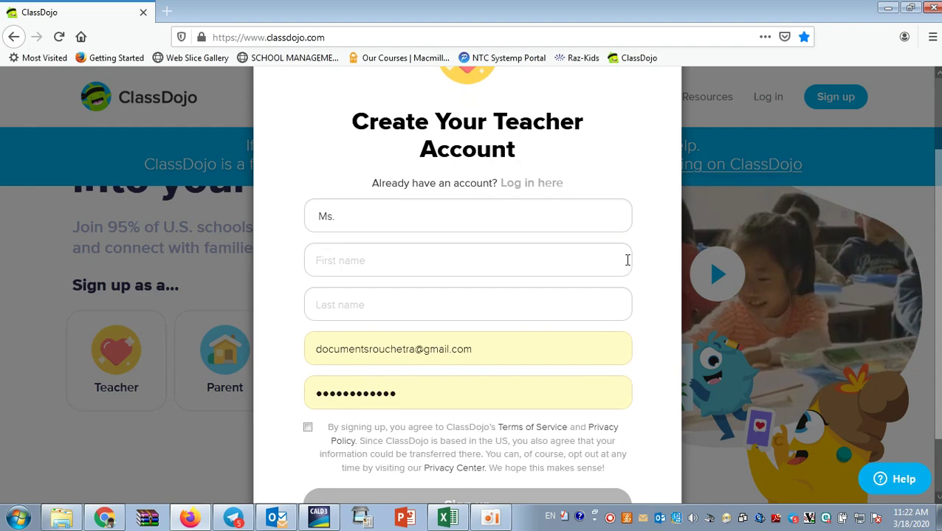
scroll(626, 260, up, 3)
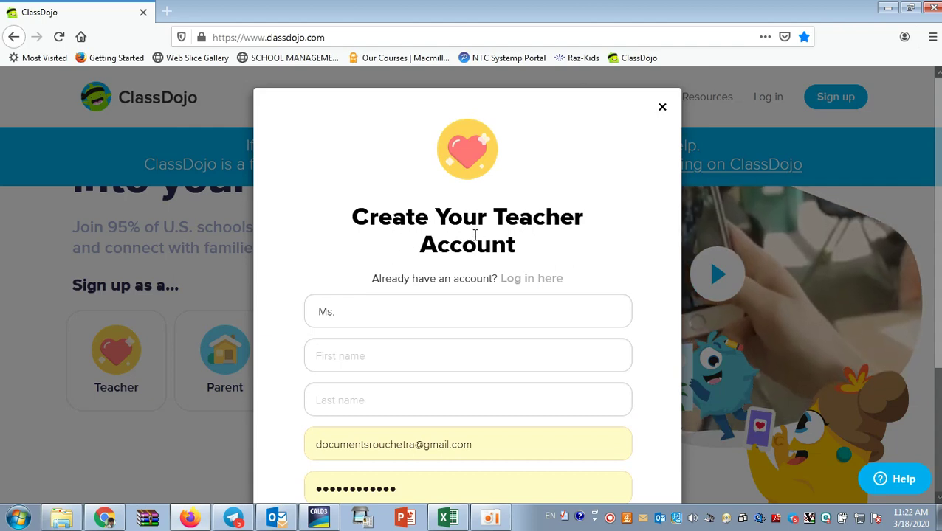
click(417, 315)
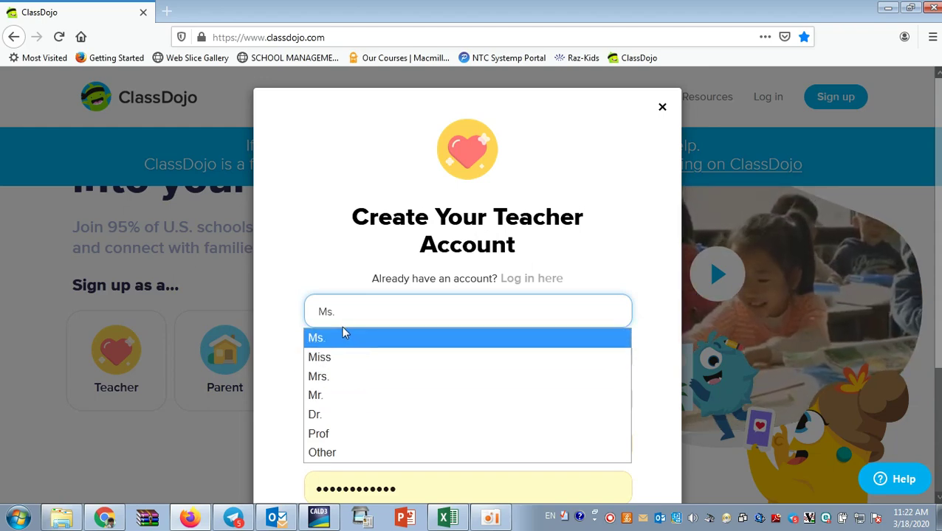
click(336, 397)
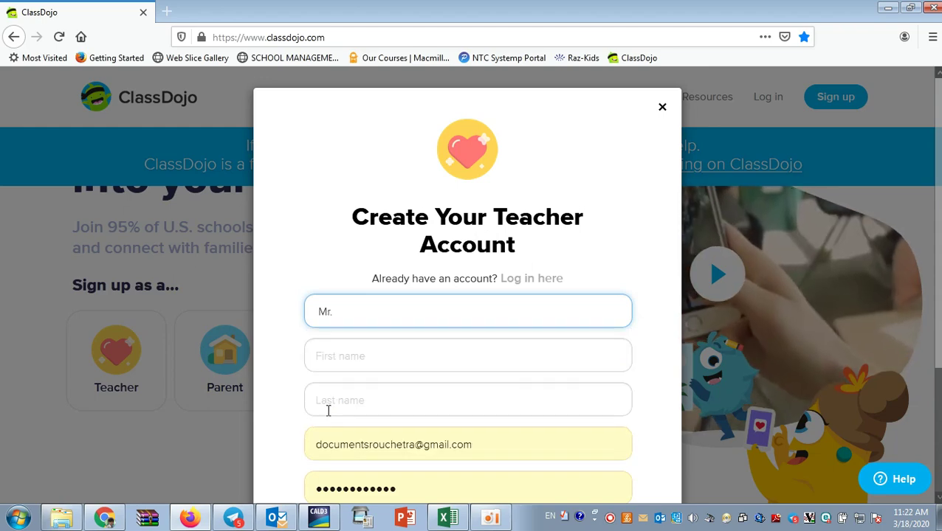
click(342, 359)
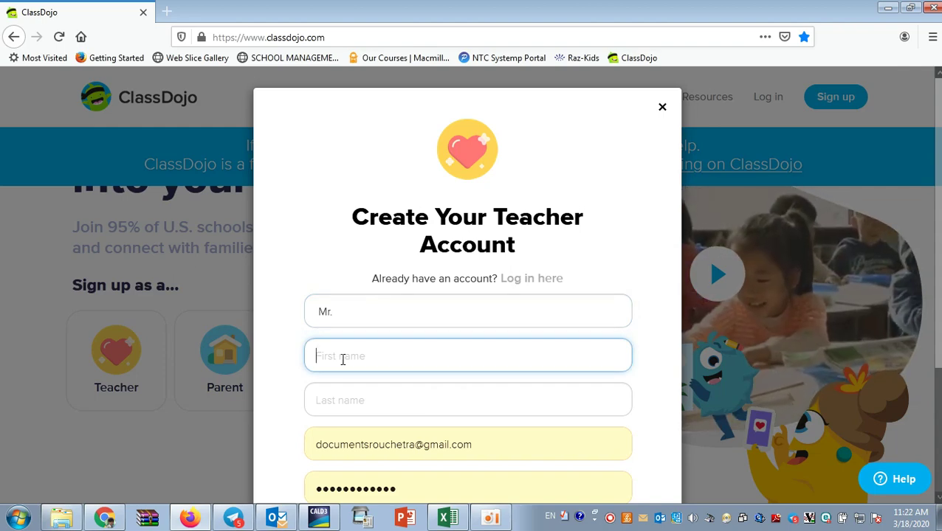
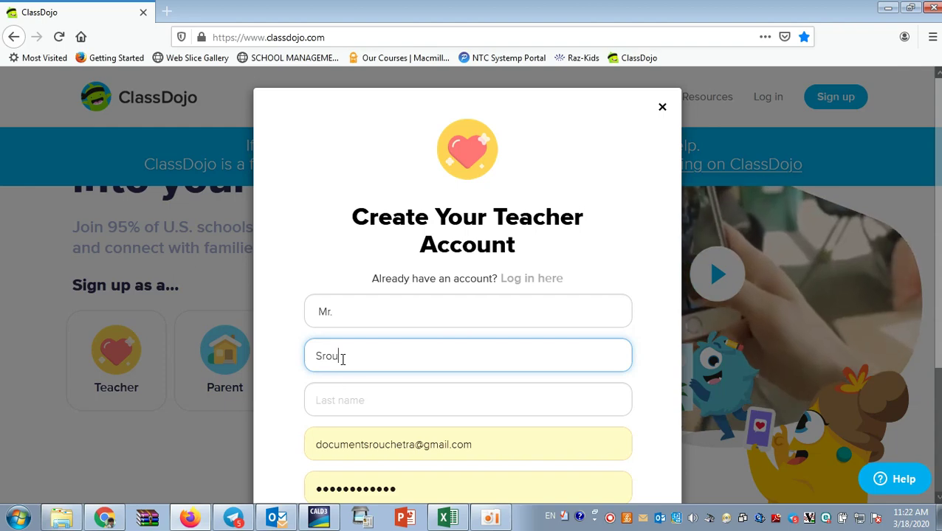
click(358, 405)
Replace the autofilled e-mail with the teacher's new e-mail address.
scroll(357, 405, down, 2)
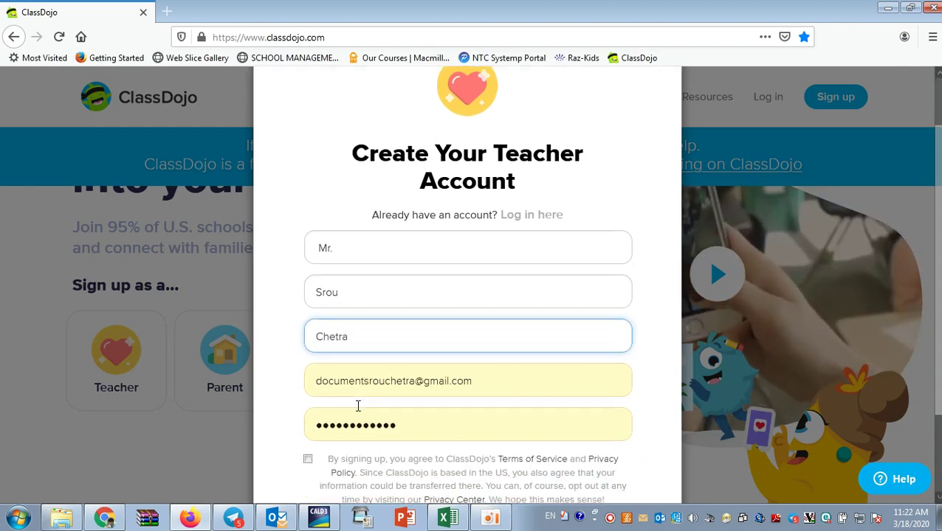
click(479, 278)
key(BackSpace)
key(BackSpace)
key(BackSpace)
key(BackSpace)
key(BackSpace)
key(BackSpace)
key(BackSpace)
key(BackSpace)
key(BackSpace)
key(BackSpace)
key(BackSpace)
key(BackSpace)
key(BackSpace)
key(BackSpace)
key(BackSpace)
key(BackSpace)
key(BackSpace)
key(BackSpace)
key(BackSpace)
key(BackSpace)
key(BackSpace)
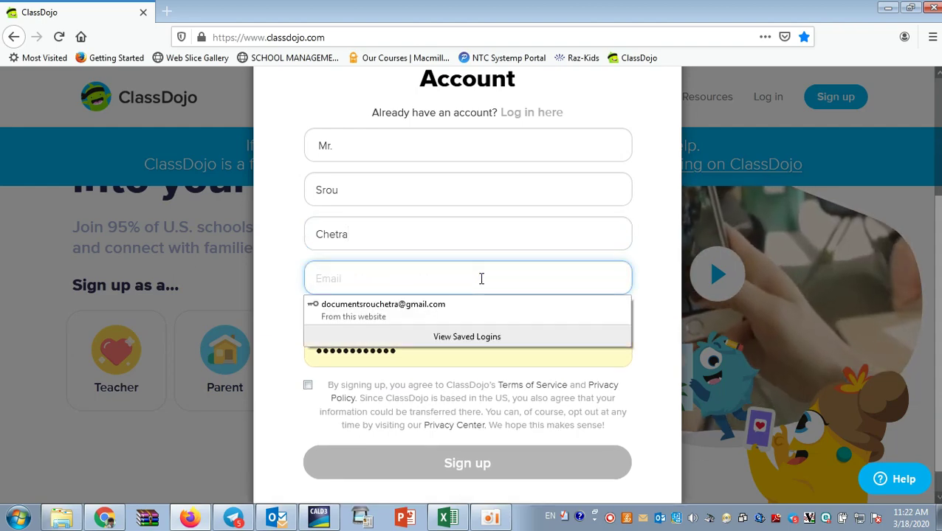
key(Escape)
click(288, 326)
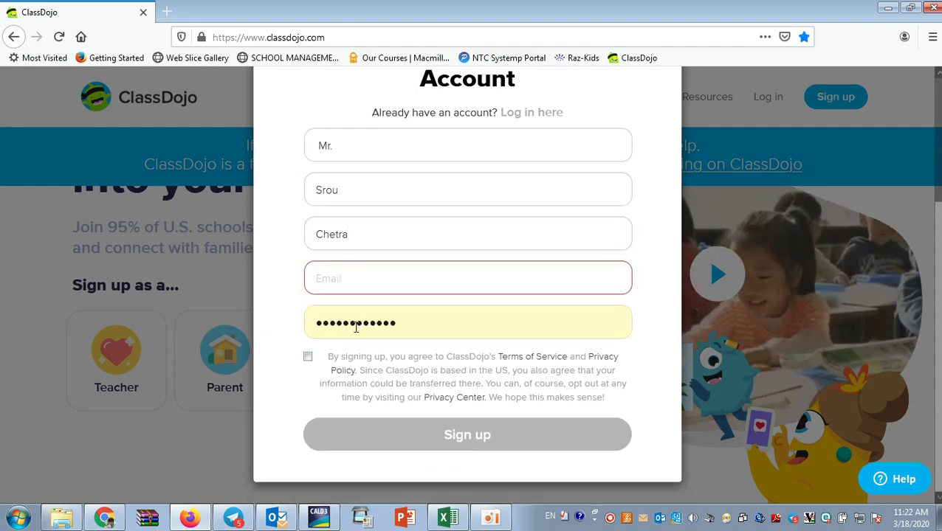
click(371, 283)
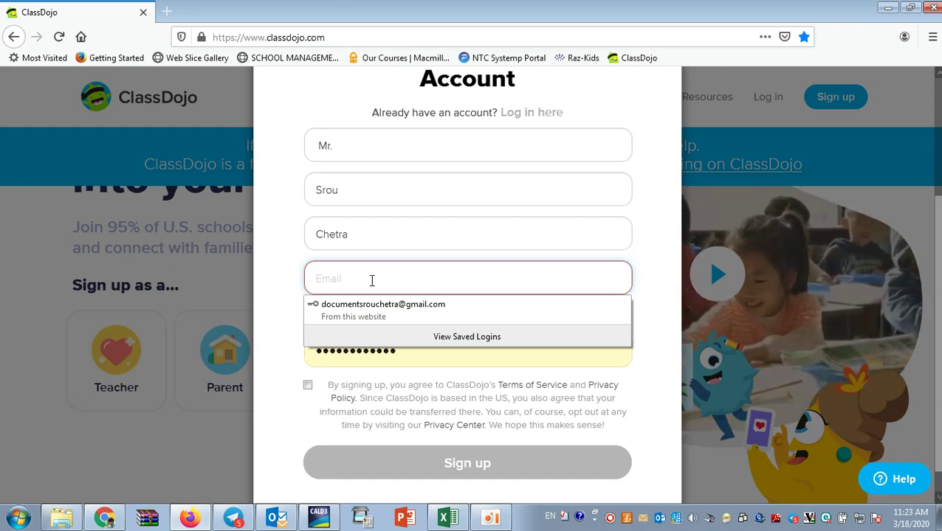
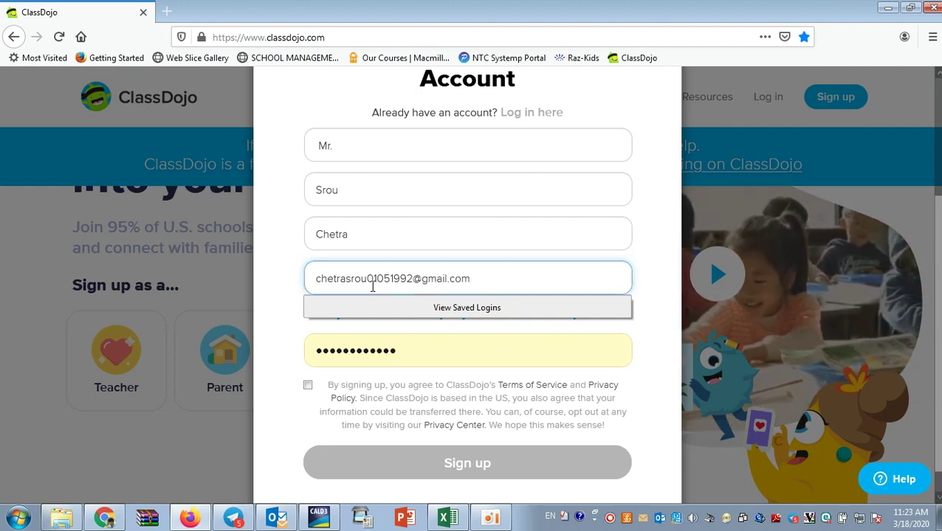
Enter a new account password and accept the terms of service.
click(324, 338)
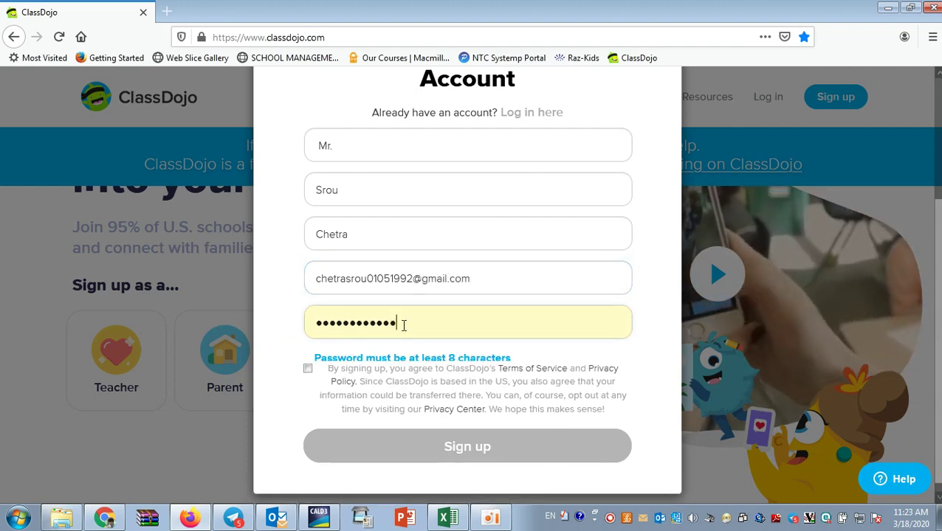
key(BackSpace)
key(BackSpace)
key(BackSpace)
key(BackSpace)
key(BackSpace)
key(BackSpace)
key(BackSpace)
key(BackSpace)
key(BackSpace)
key(BackSpace)
key(BackSpace)
key(BackSpace)
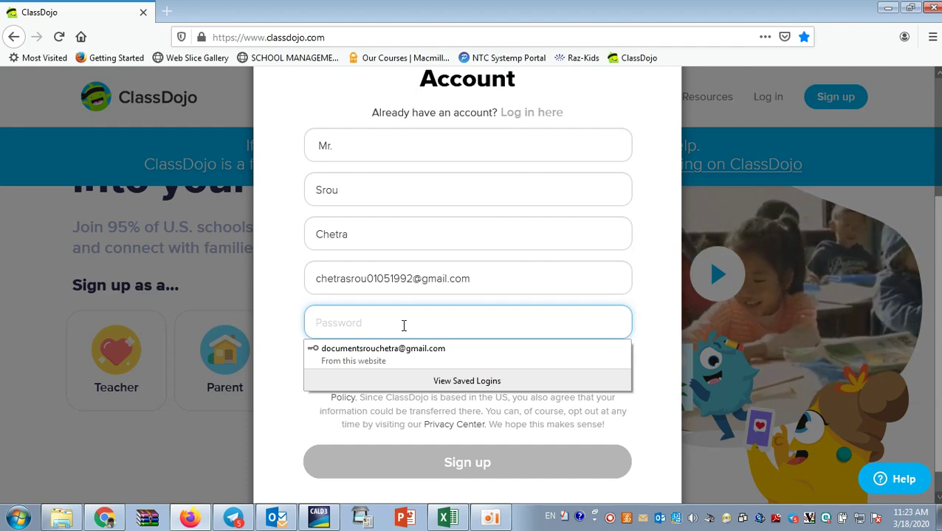
text(•••••)
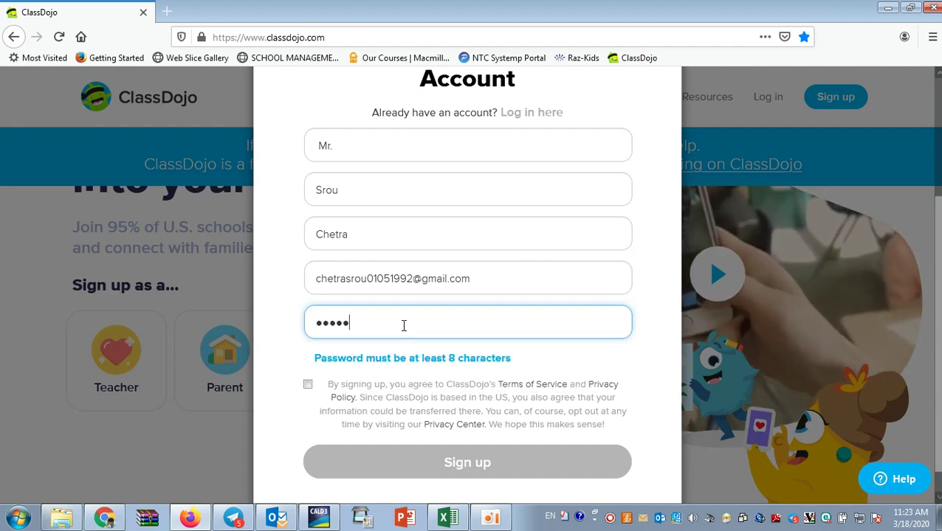
text(••)
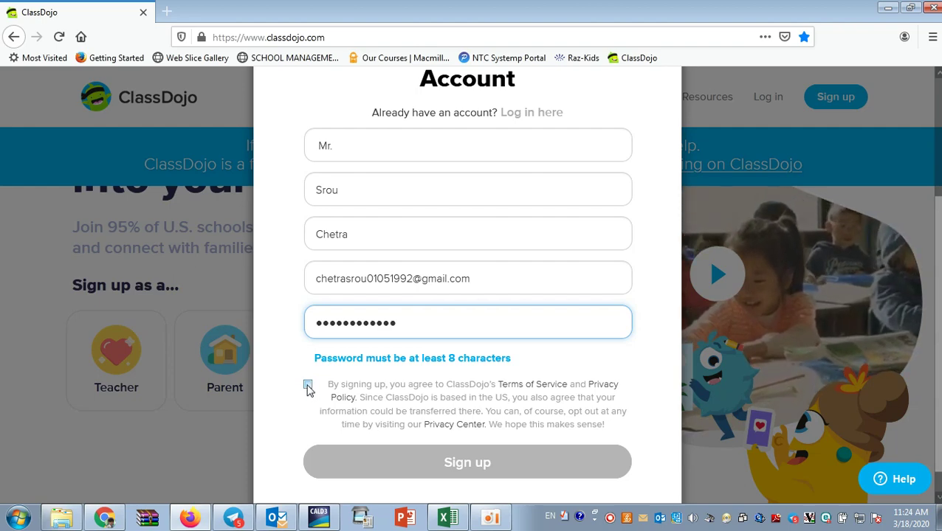
click(308, 388)
click(308, 360)
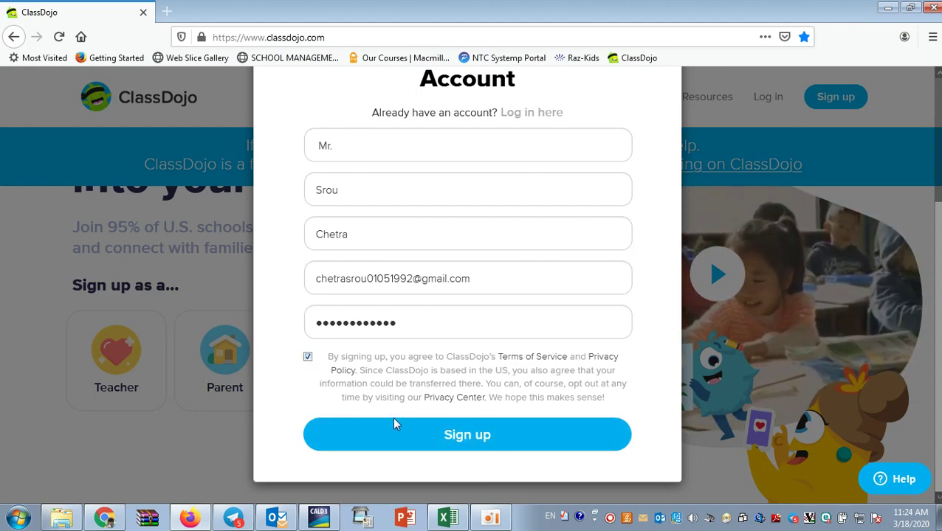
Submit the teacher sign-up form and decline saving the login in Firefox.
scroll(462, 337, up, 2)
scroll(410, 332, down, 1)
scroll(409, 332, up, 3)
scroll(399, 332, down, 2)
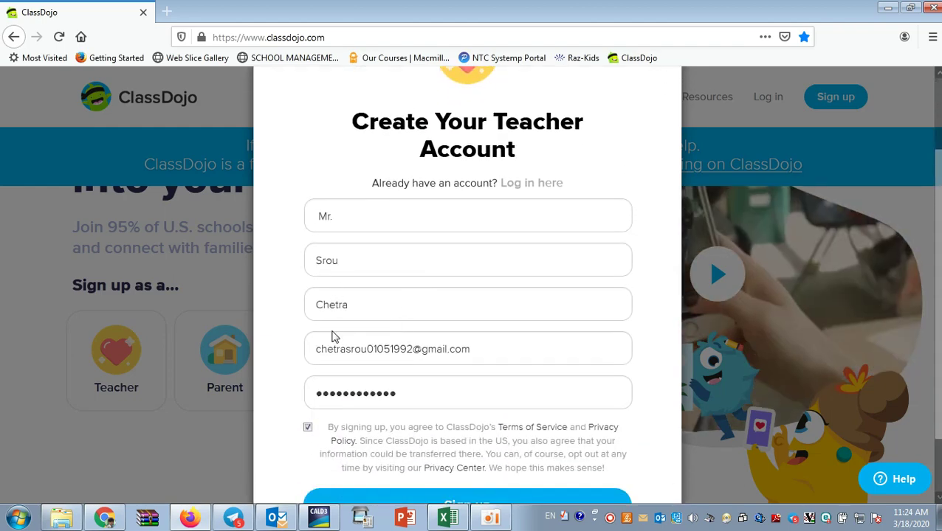
scroll(397, 366, down, 2)
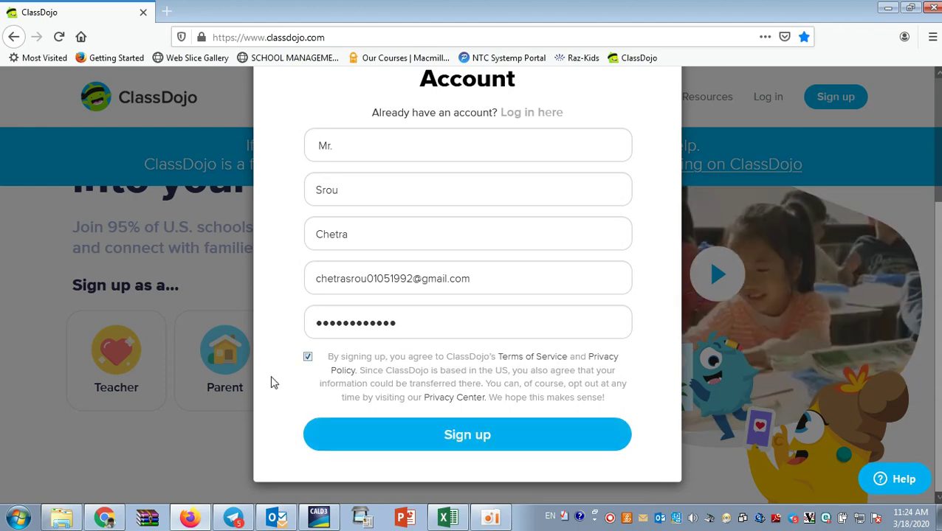
click(457, 439)
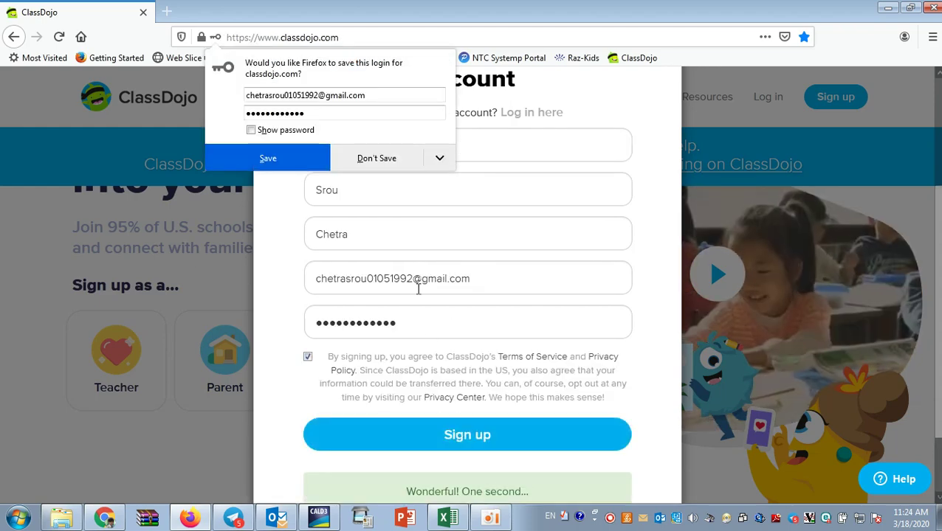
click(375, 160)
Try searching for a school by name, then clear the search box again.
scroll(458, 428, down, 2)
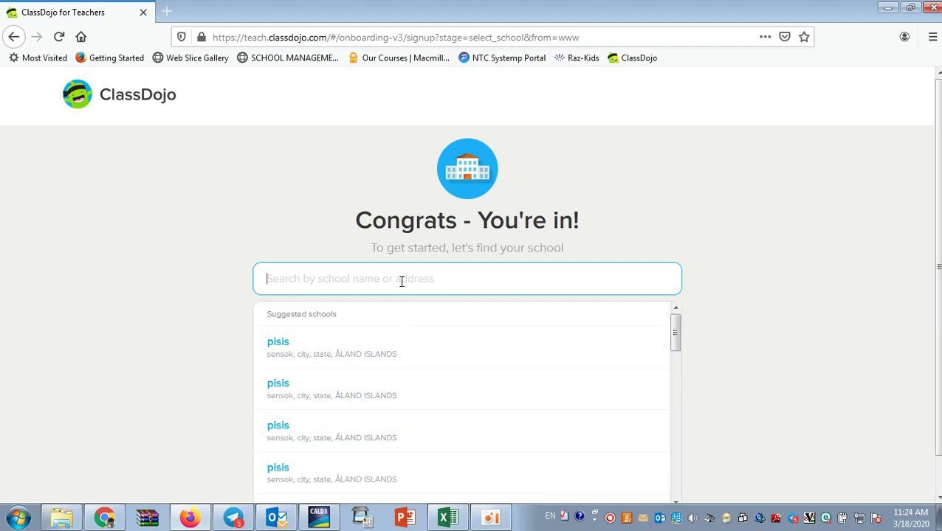
scroll(402, 281, down, 1)
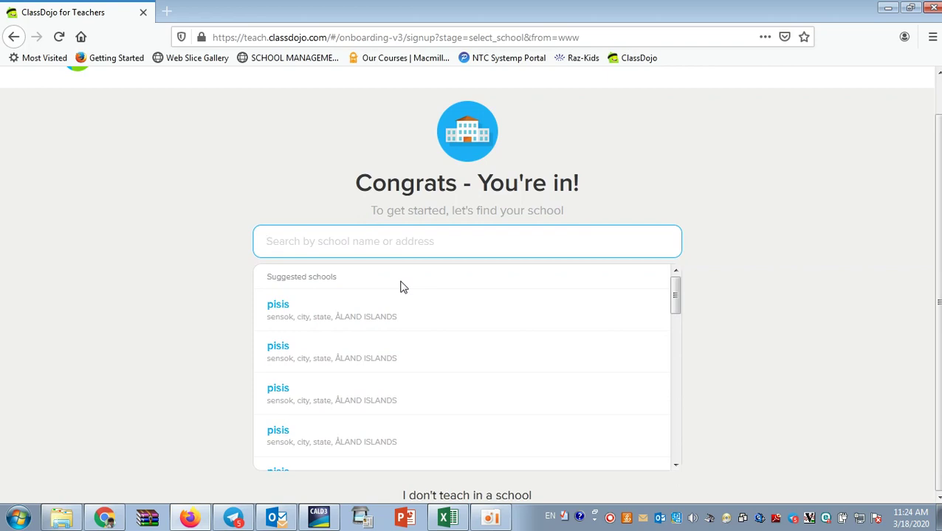
text(So)
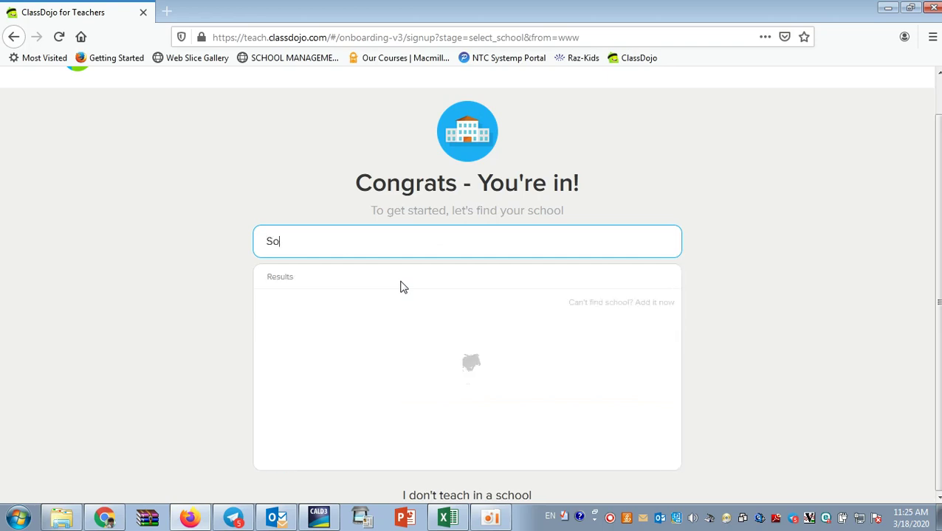
text(vanna)
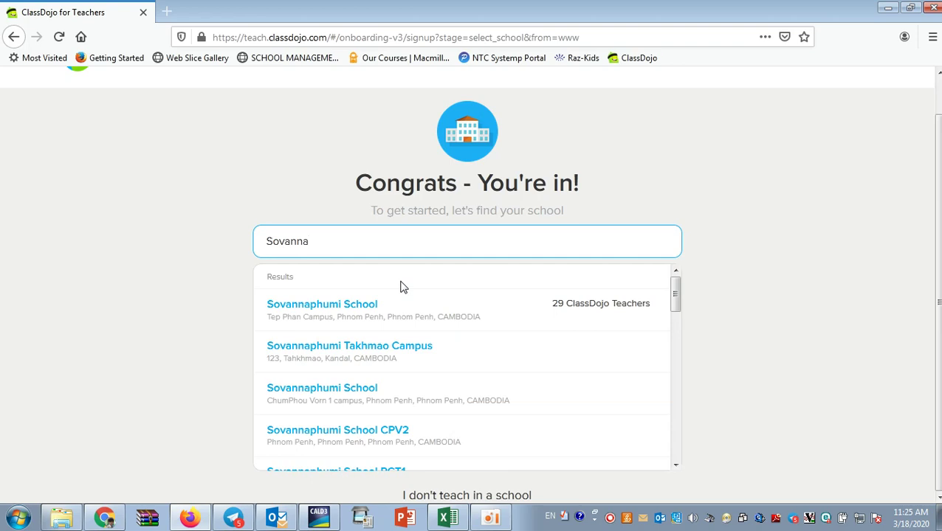
key(BackSpace)
key(BackSpace)
key(BackSpace)
key(BackSpace)
key(BackSpace)
key(BackSpace)
key(BackSpace)
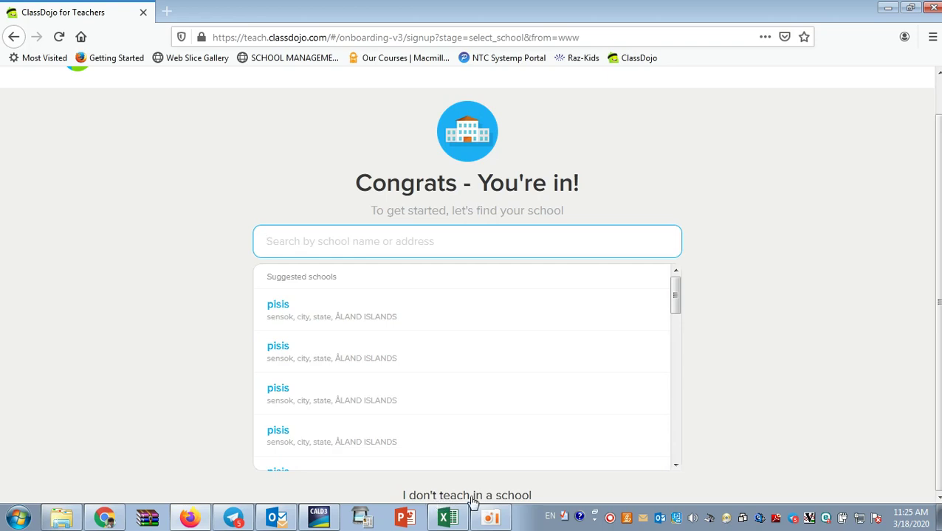
text(Sova)
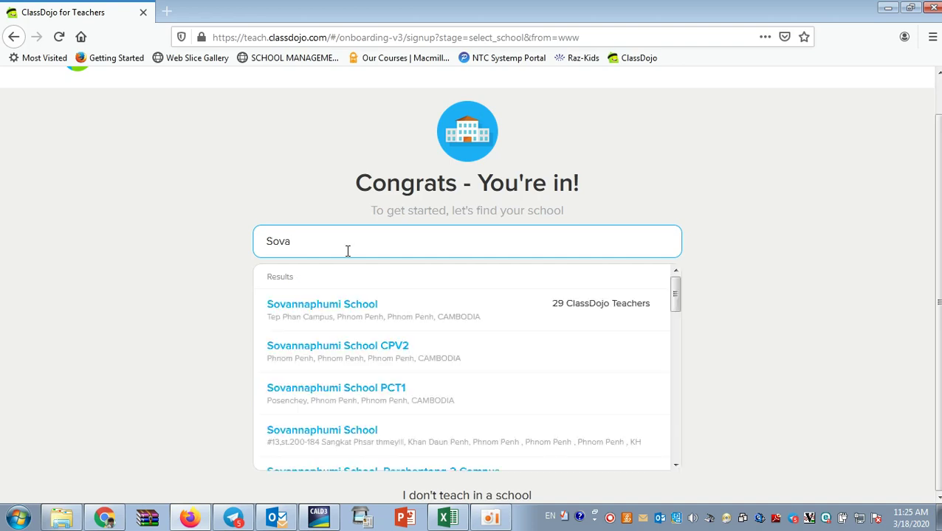
key(BackSpace)
key(BackSpace)
key(BackSpace)
key(BackSpace)
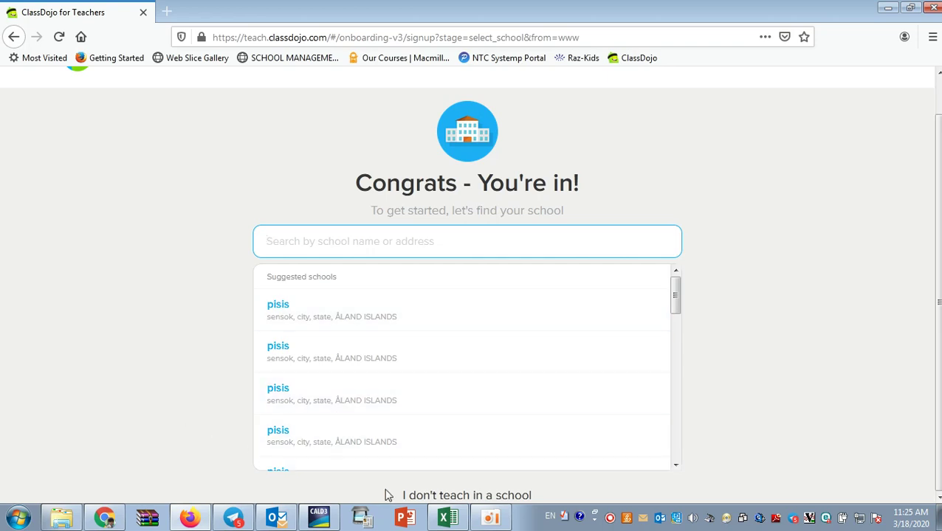
Skip school selection with 'I don't teach in a school'.
click(455, 498)
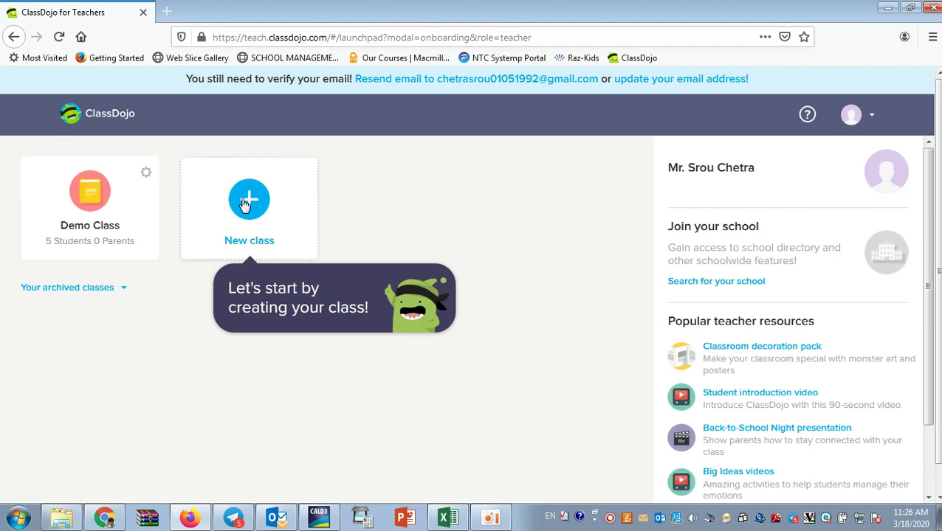
Start a new class and rename it 'Kindergarten Class K-3A'.
click(246, 203)
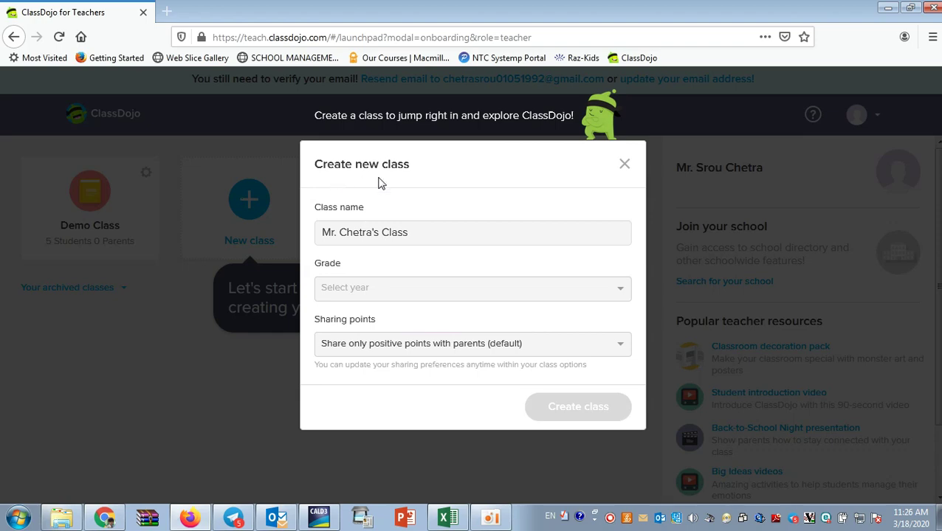
click(422, 236)
key(BackSpace)
key(BackSpace)
key(BackSpace)
key(BackSpace)
key(BackSpace)
key(BackSpace)
key(BackSpace)
key(BackSpace)
key(BackSpace)
key(BackSpace)
key(BackSpace)
key(BackSpace)
key(BackSpace)
key(BackSpace)
key(BackSpace)
key(BackSpace)
key(BackSpace)
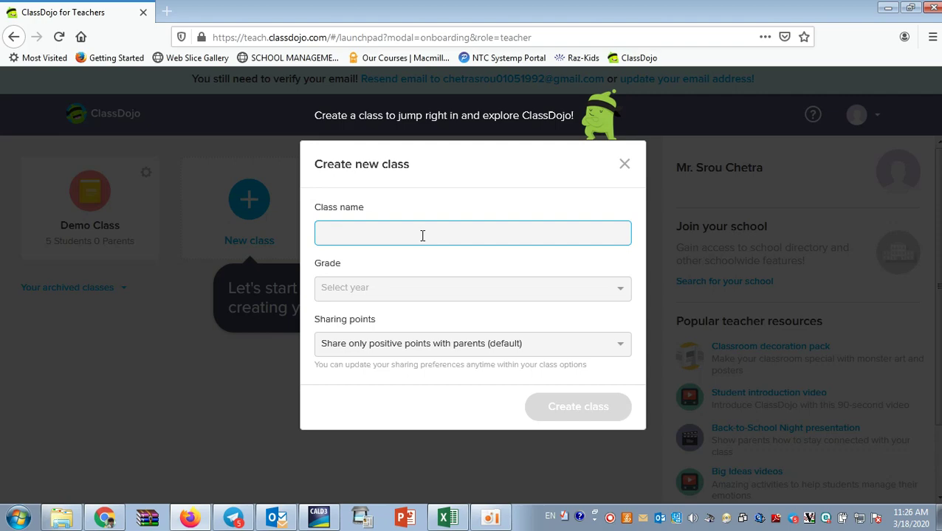
text(K)
text(inderg)
text(arten Clas)
text(s K)
text(-3)
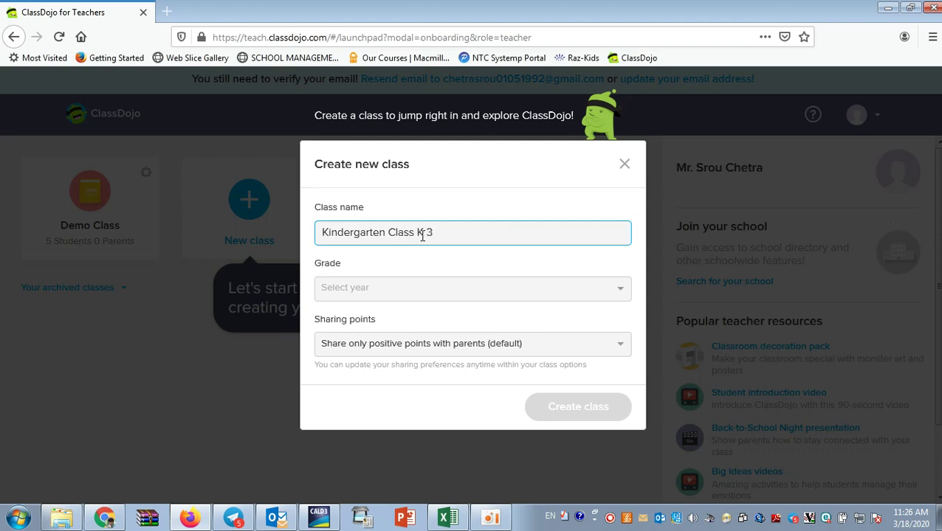
text(A)
Set the class grade to Kindergarten and share all points with parents.
click(624, 296)
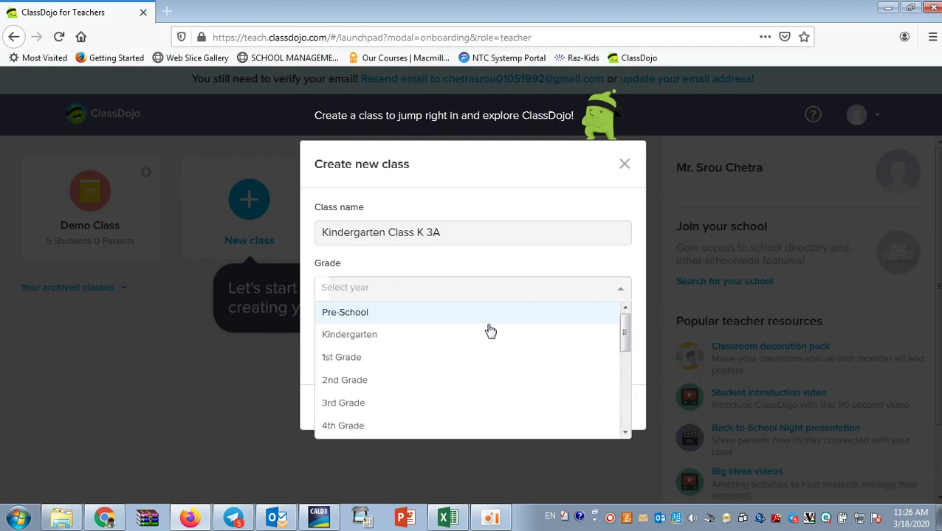
scroll(442, 362, down, 2)
scroll(413, 347, up, 2)
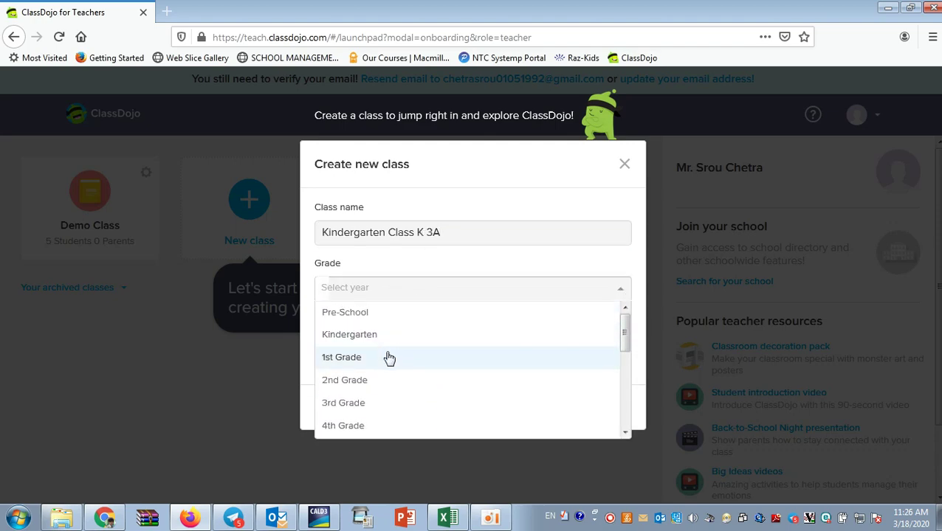
scroll(384, 358, down, 1)
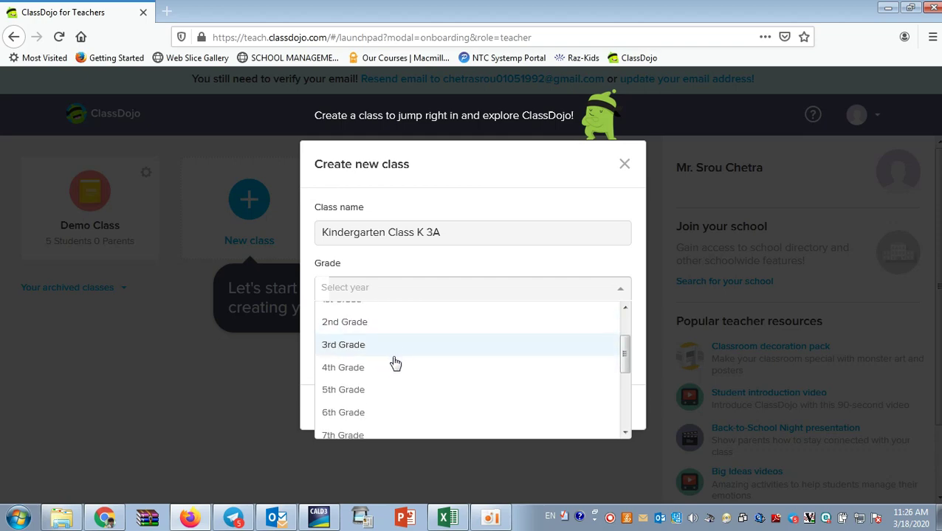
scroll(395, 362, up, 1)
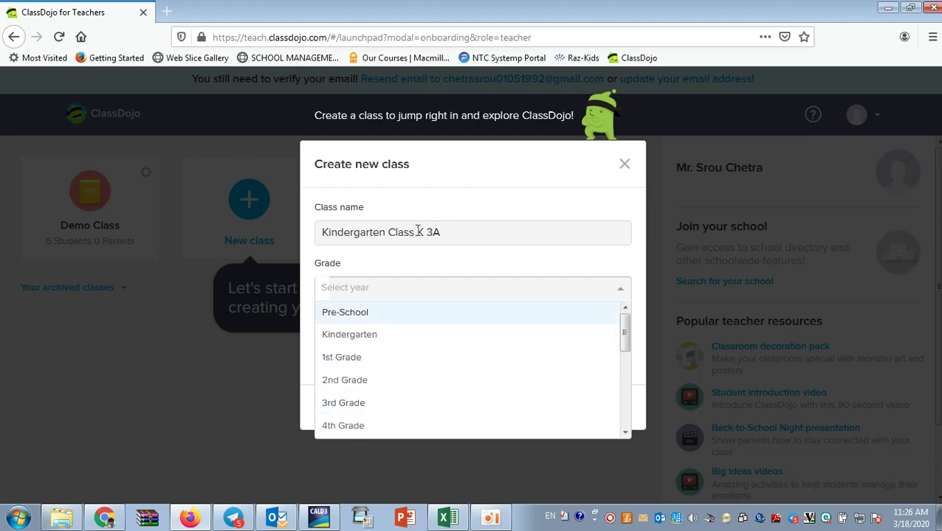
click(381, 342)
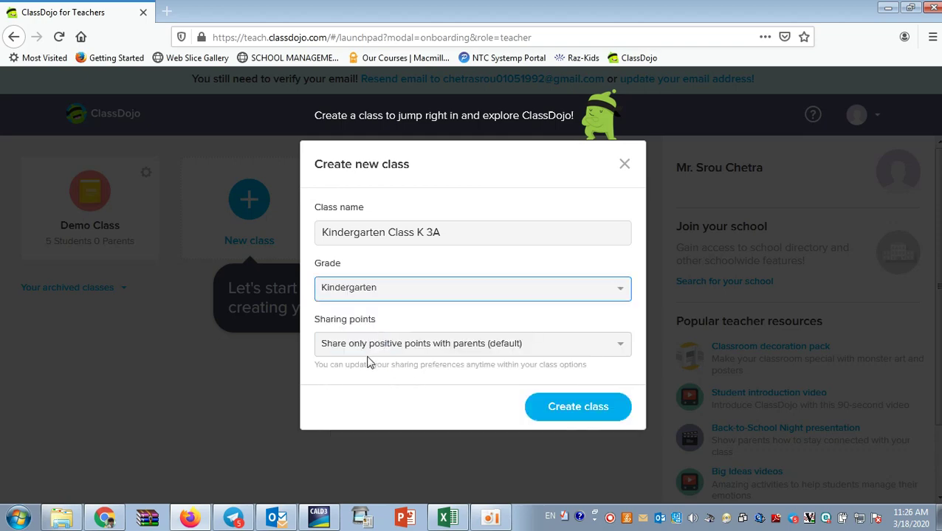
click(517, 356)
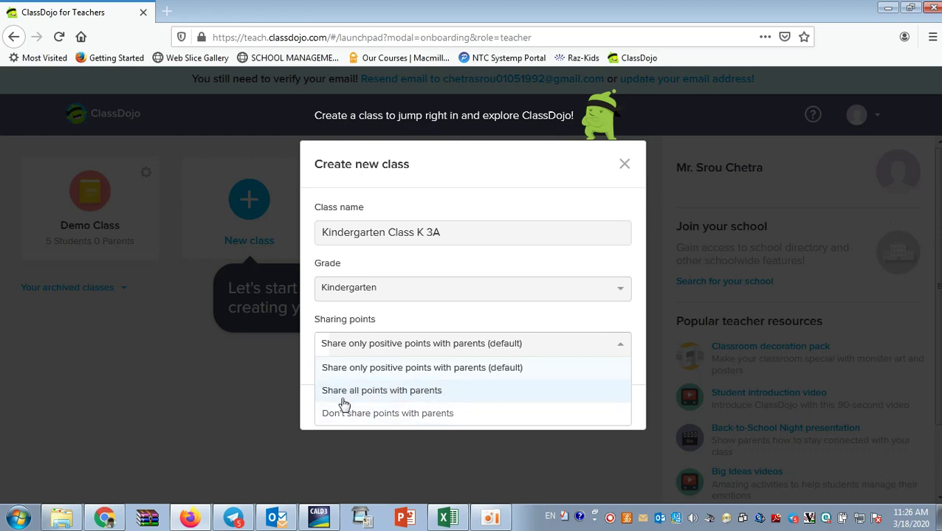
click(271, 402)
click(418, 352)
click(341, 393)
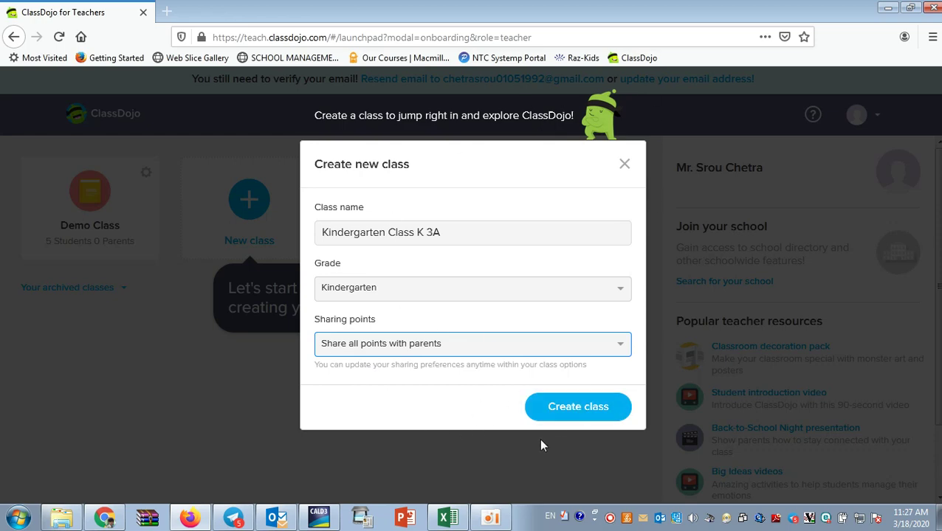
Create Kindergarten Class K 3A, leave Add students empty, and bring up Windows Explorer.
click(565, 421)
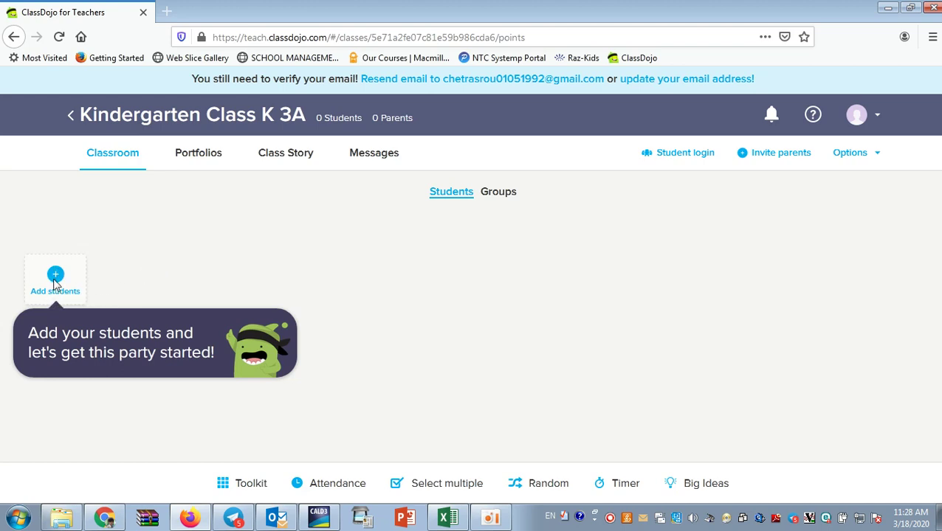
click(56, 284)
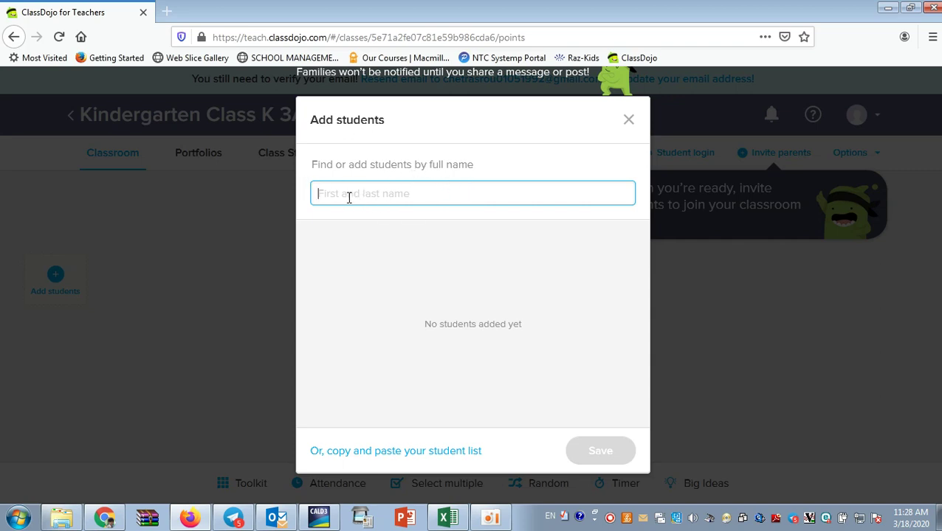
text(djl)
key(BackSpace)
key(BackSpace)
key(BackSpace)
text(S)
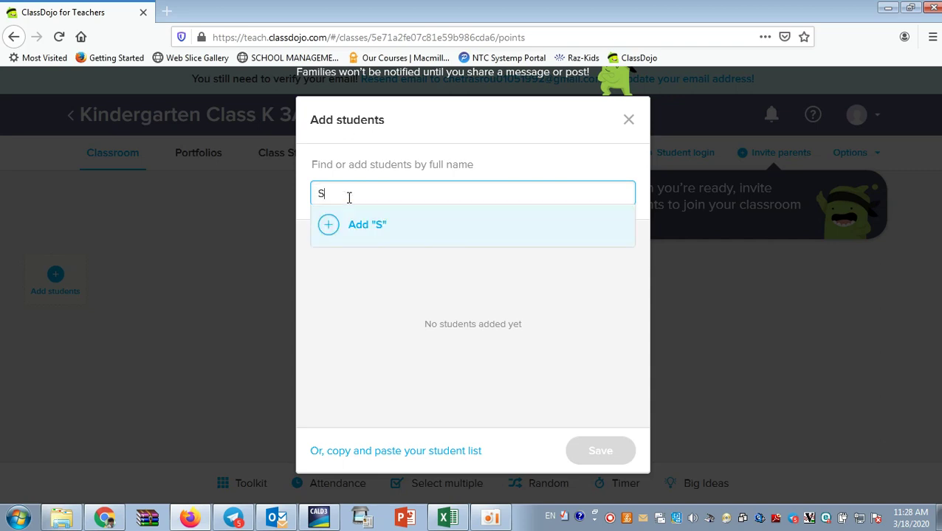
key(BackSpace)
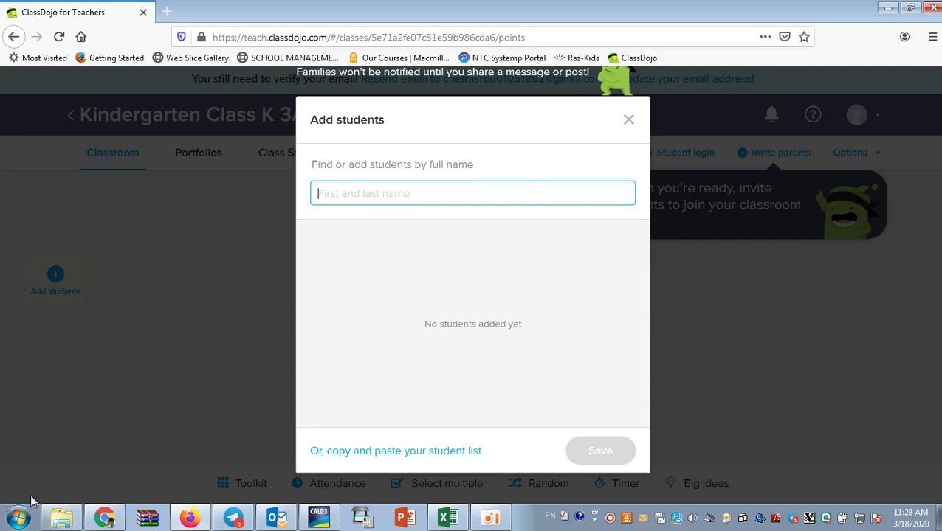
click(61, 518)
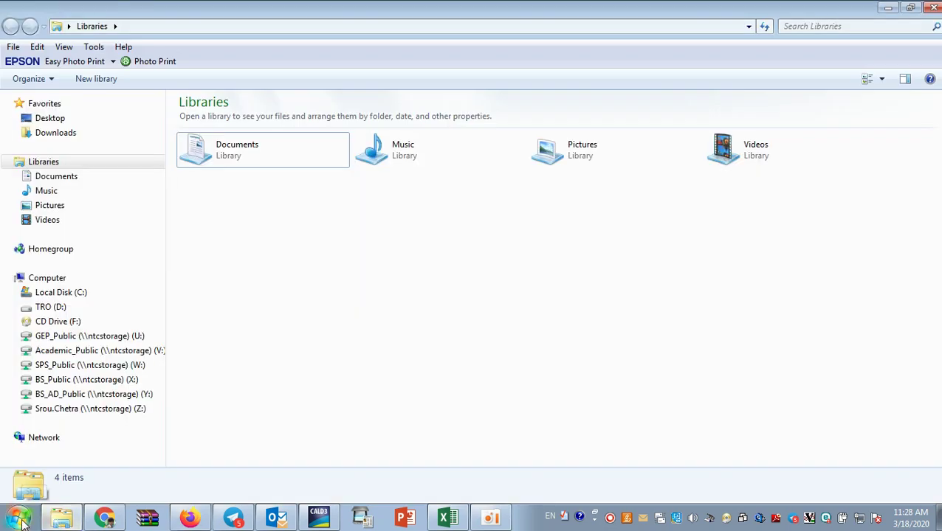
Launch Word 2013 with a blank document and close the activation notice.
click(21, 523)
click(57, 234)
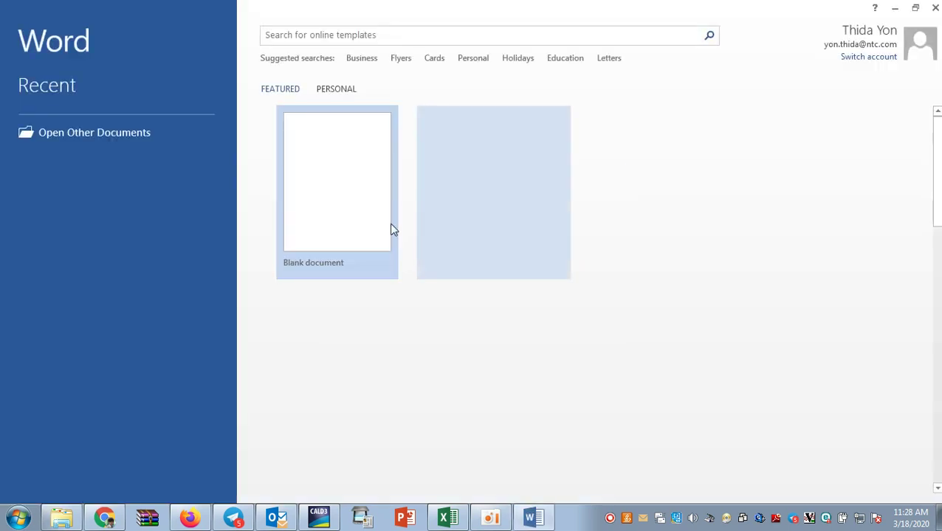
click(391, 229)
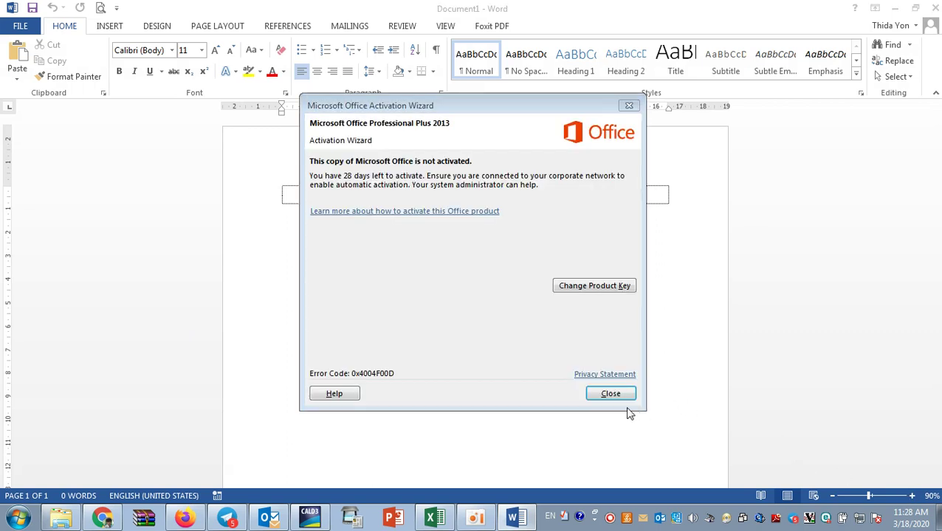
click(610, 391)
Zoom in and type the first two student full names into Word table rows.
click(910, 496)
click(910, 496)
click(910, 496)
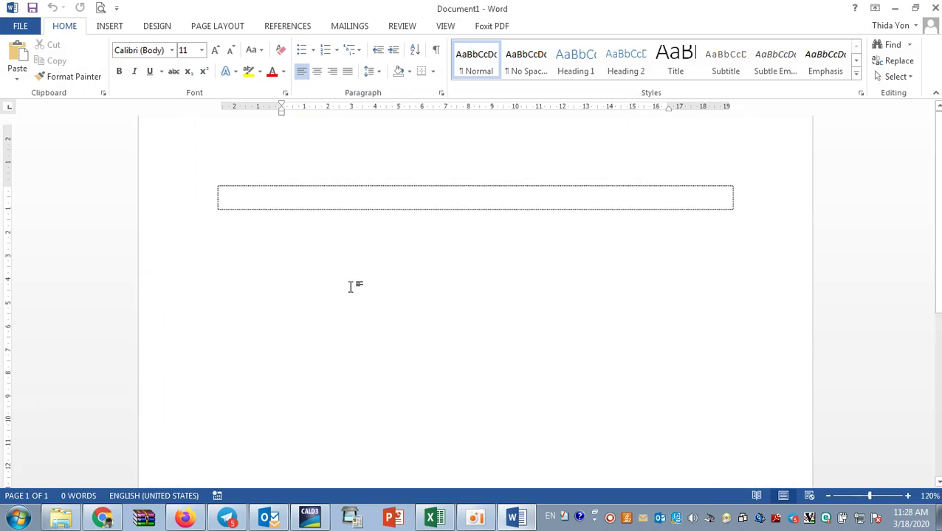
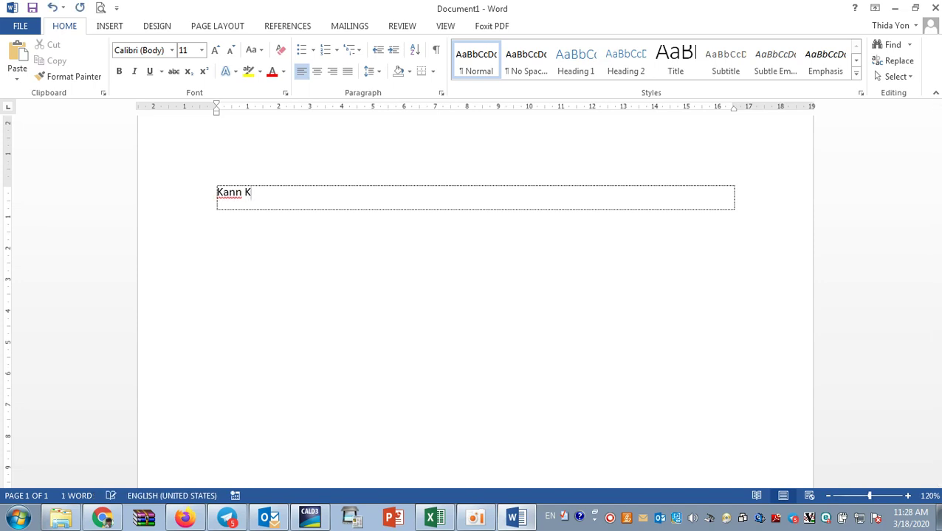
key(Tab)
key(BackSpace)
key(BackSpace)
key(BackSpace)
key(BackSpace)
key(BackSpace)
key(BackSpace)
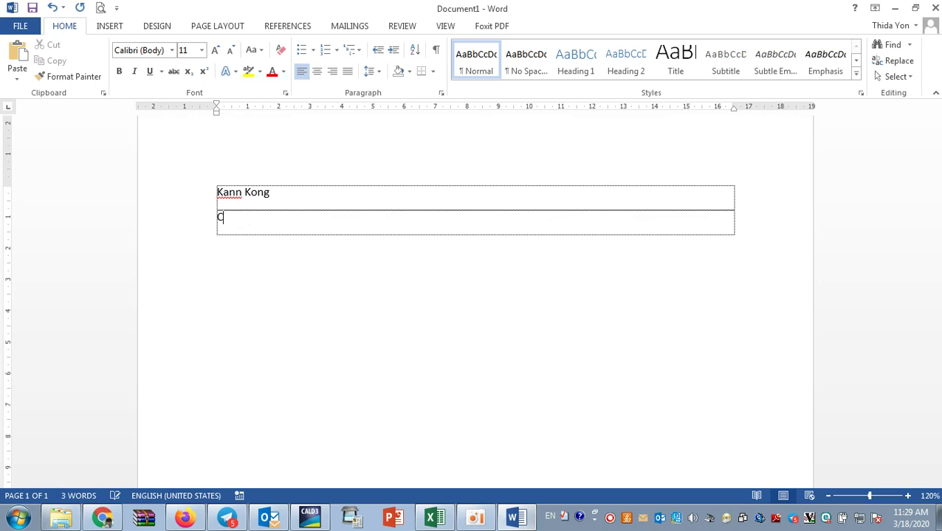
key(BackSpace)
key(BackSpace)
key(BackSpace)
key(BackSpace)
key(BackSpace)
key(BackSpace)
key(BackSpace)
key(BackSpace)
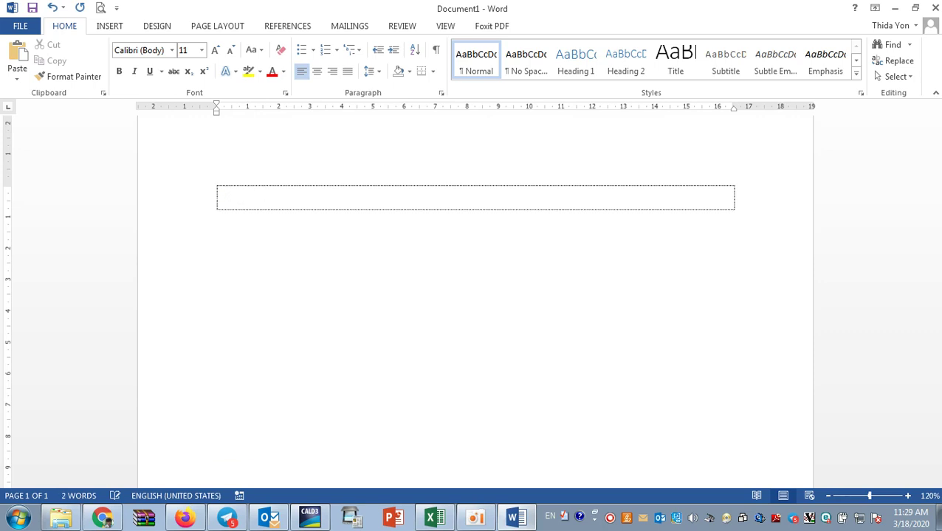
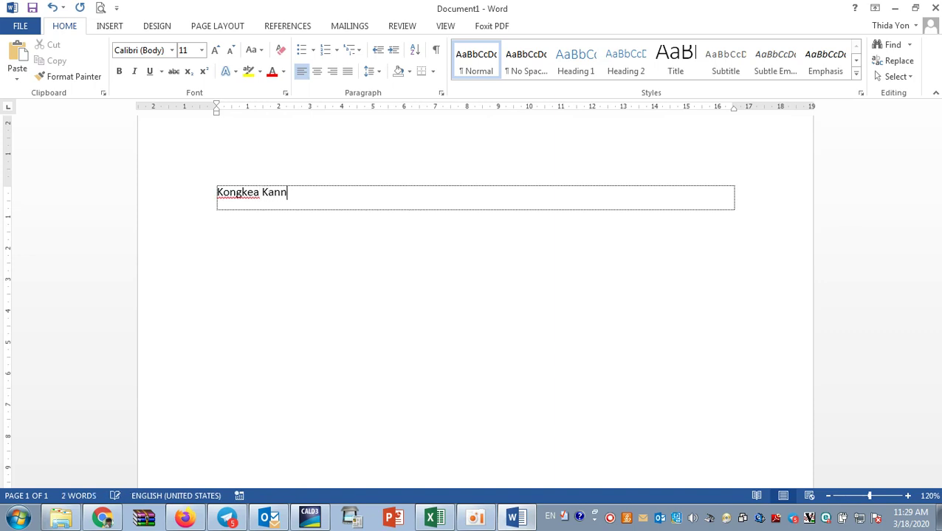
key(Tab)
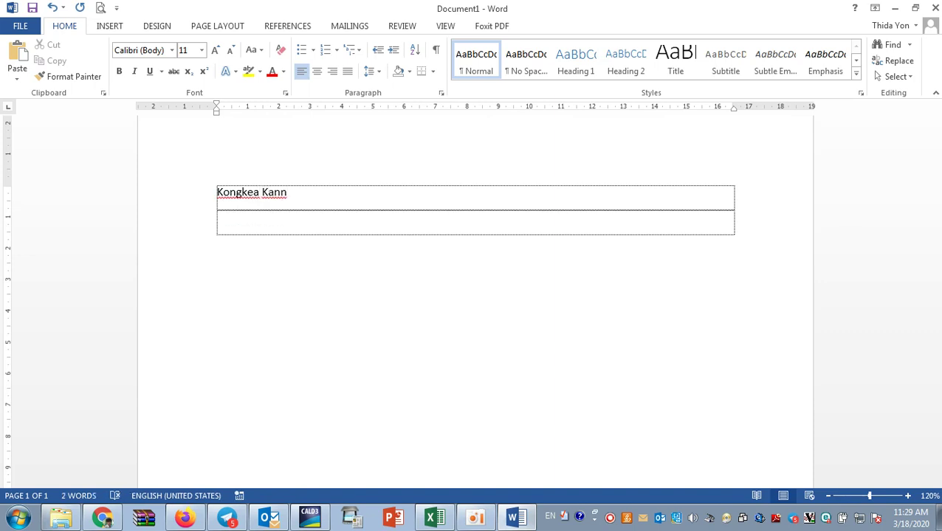
key(BackSpace)
key(BackSpace)
key(BackSpace)
key(BackSpace)
key(BackSpace)
Add table rows with the third and fourth student full names.
key(Tab)
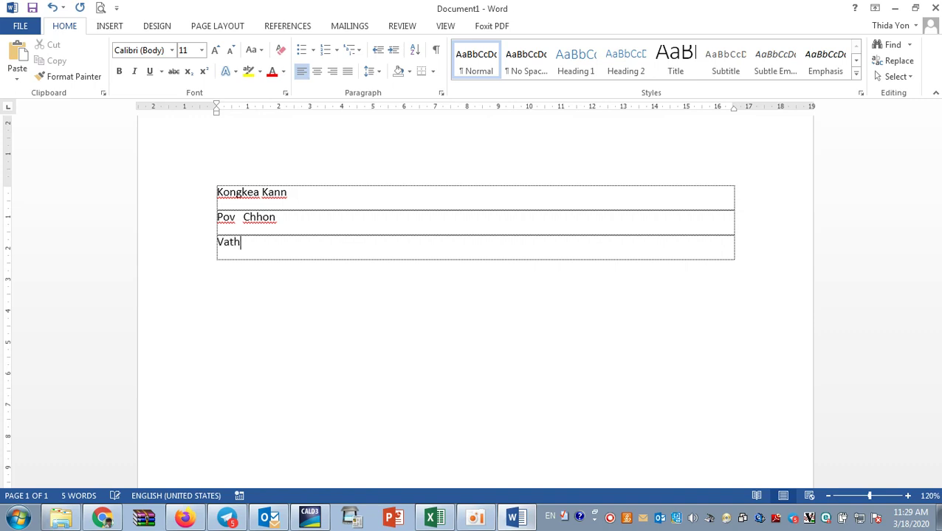
text(rey)
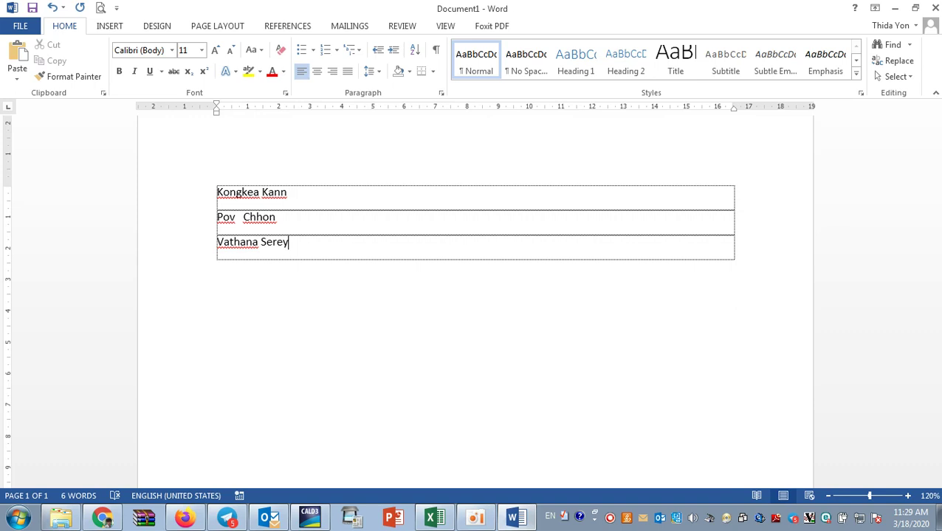
key(Tab)
text(Moe)
key(BackSpace)
key(BackSpace)
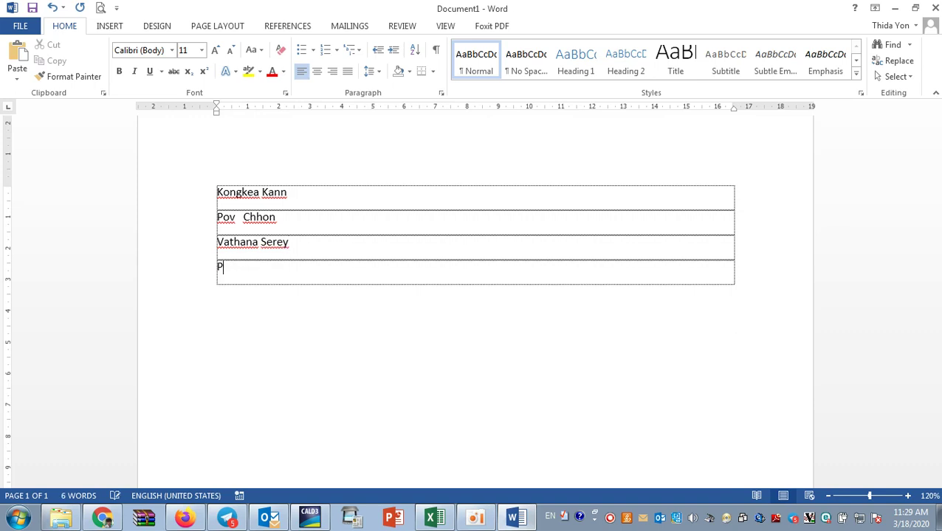
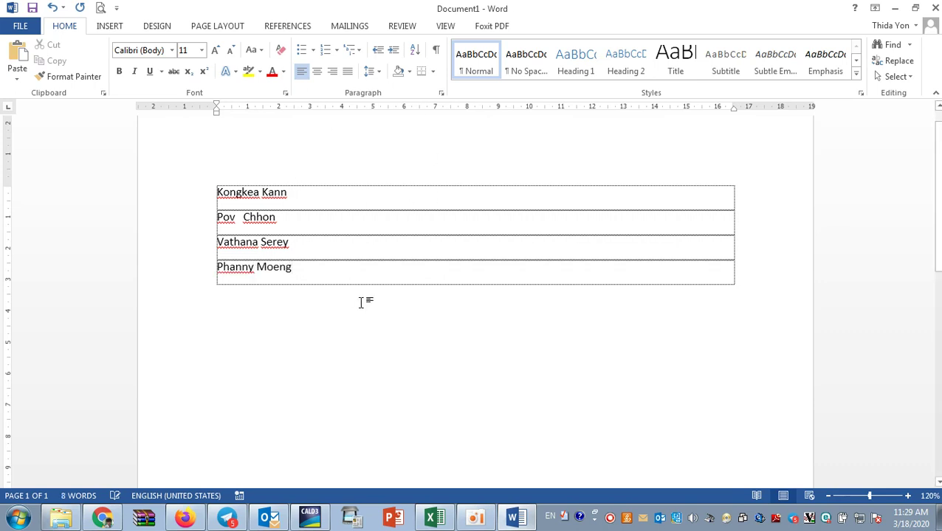
Copy all four student names from the table and return to ClassDojo in Firefox.
scroll(361, 294, up, 1)
scroll(360, 292, down, 3)
scroll(360, 291, up, 2)
scroll(360, 291, down, 2)
scroll(360, 292, up, 2)
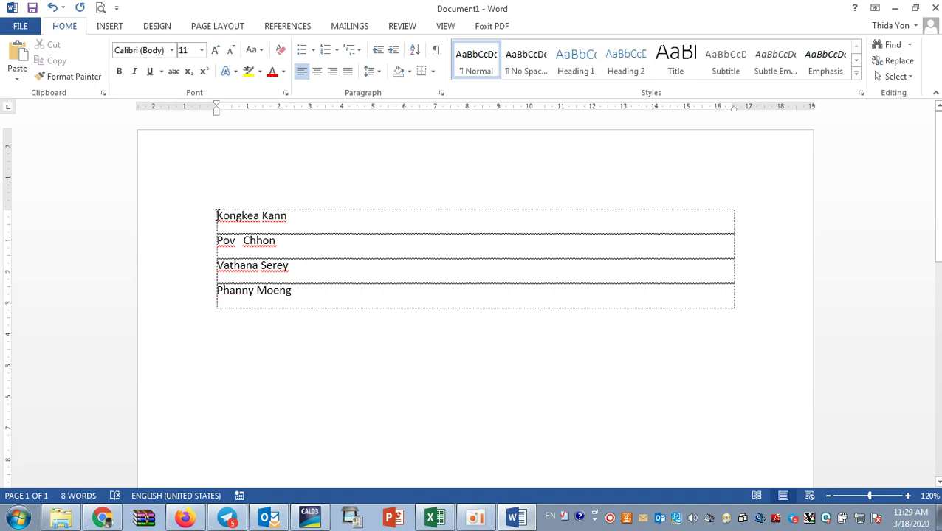
drag(218, 222, 296, 295)
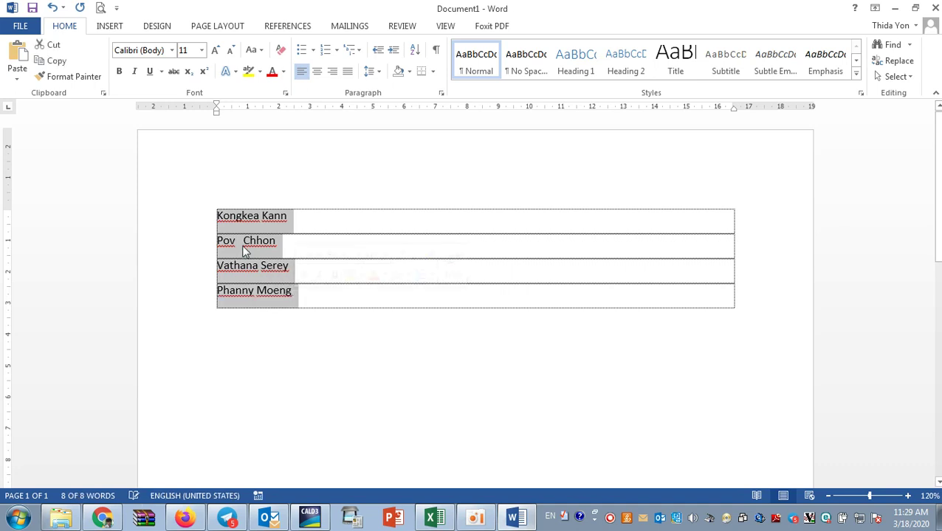
right_click(247, 220)
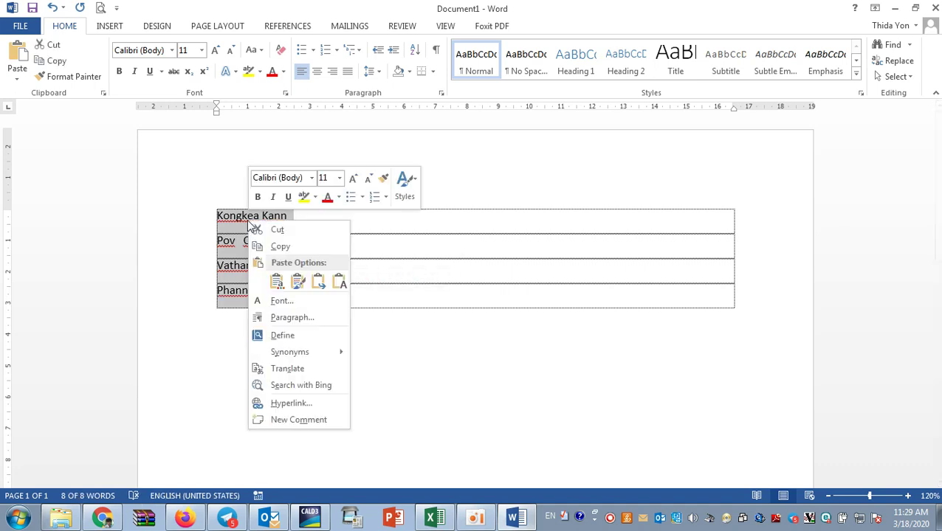
click(278, 248)
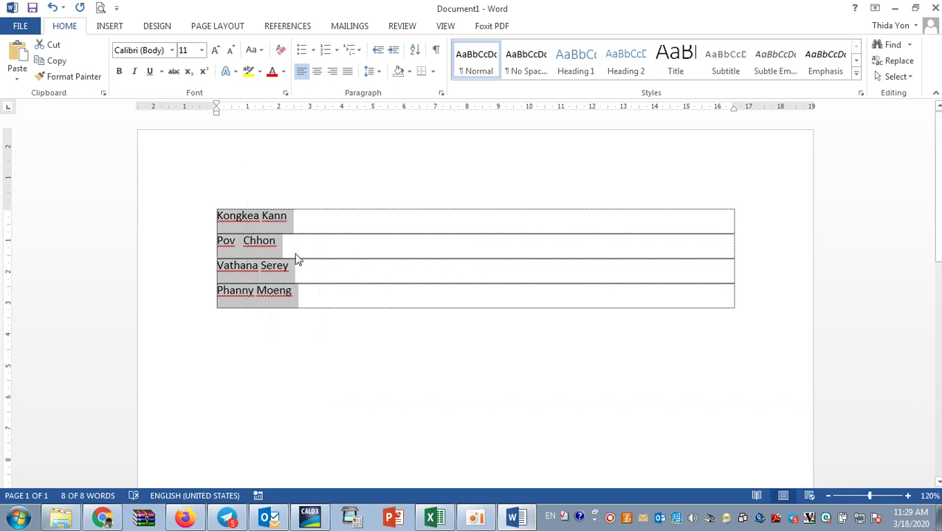
click(185, 518)
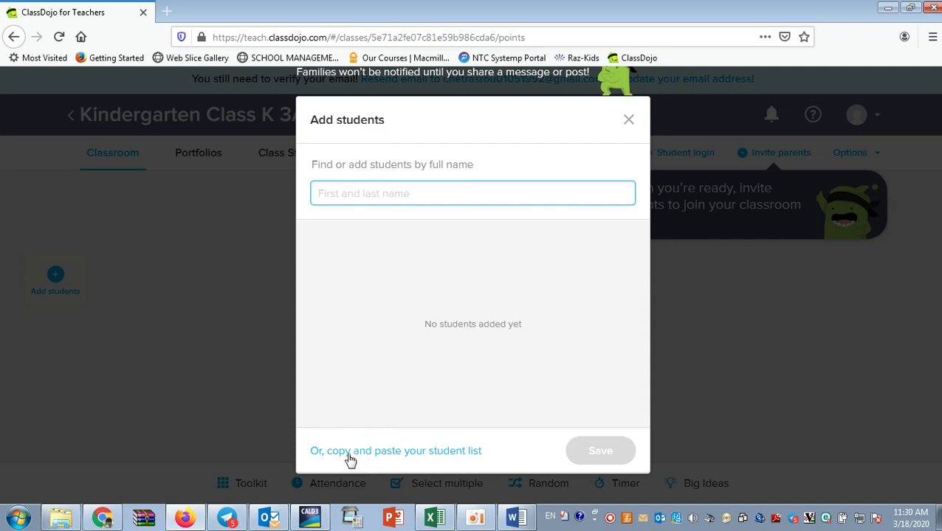
Paste the four copied student names into the student list box and import them.
click(423, 452)
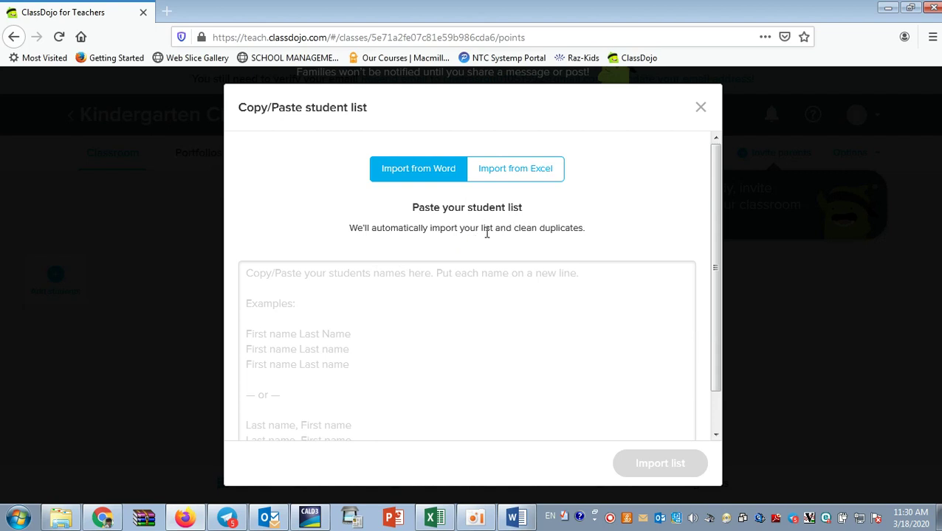
click(316, 300)
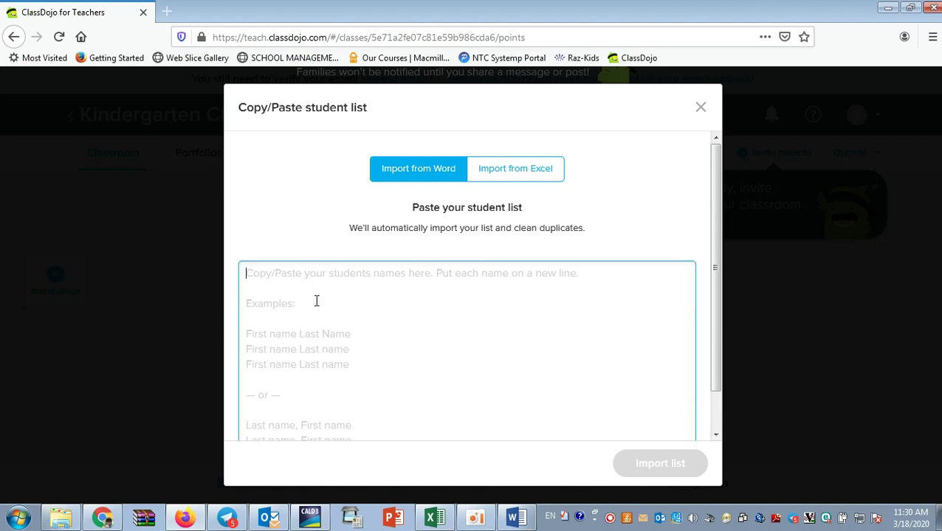
right_click(282, 279)
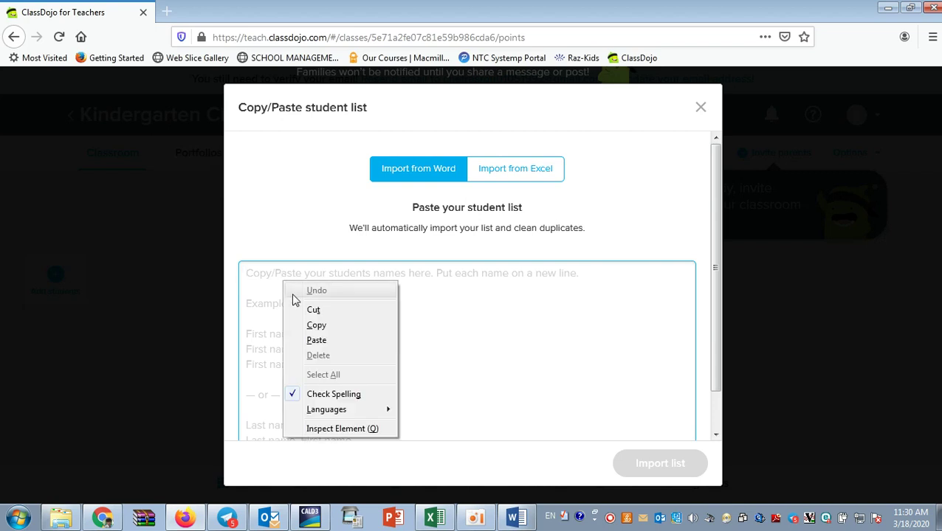
click(316, 340)
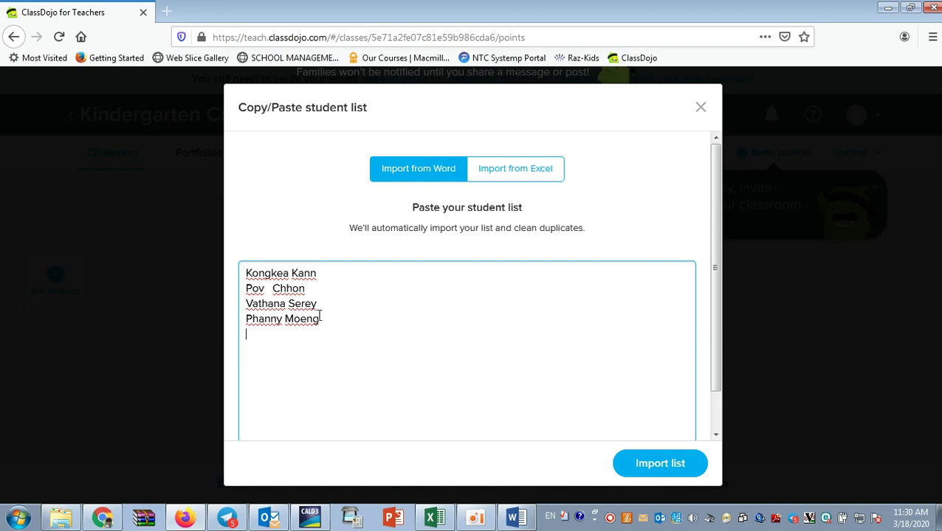
click(647, 471)
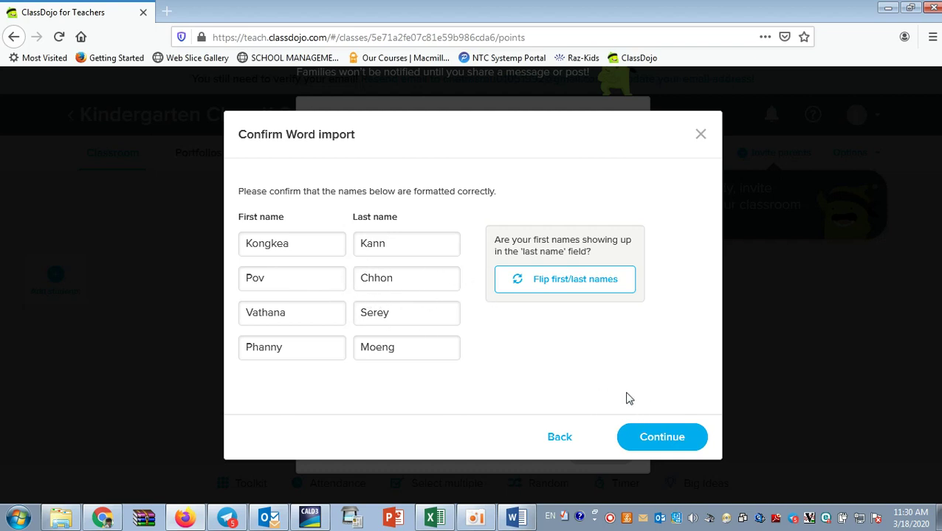
Confirm the first/last name split for the four imported students, leaving the name field empty.
click(659, 440)
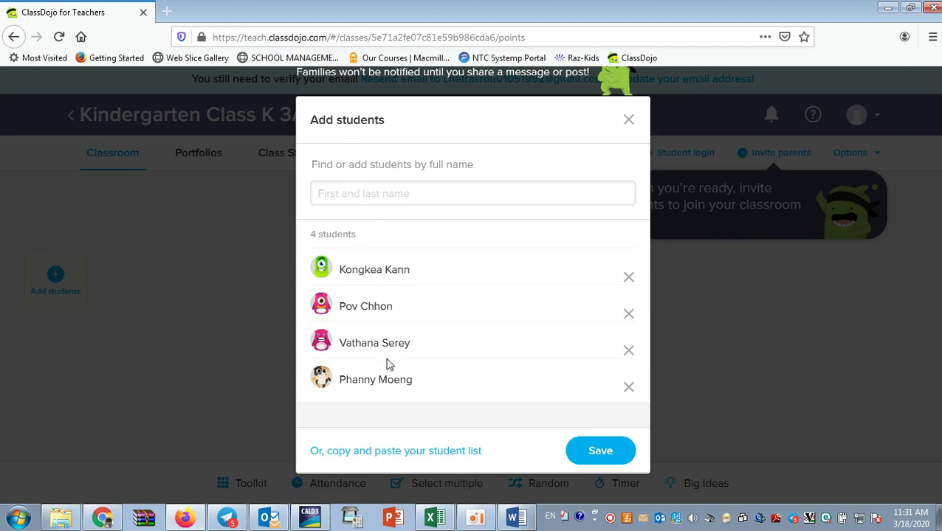
click(364, 195)
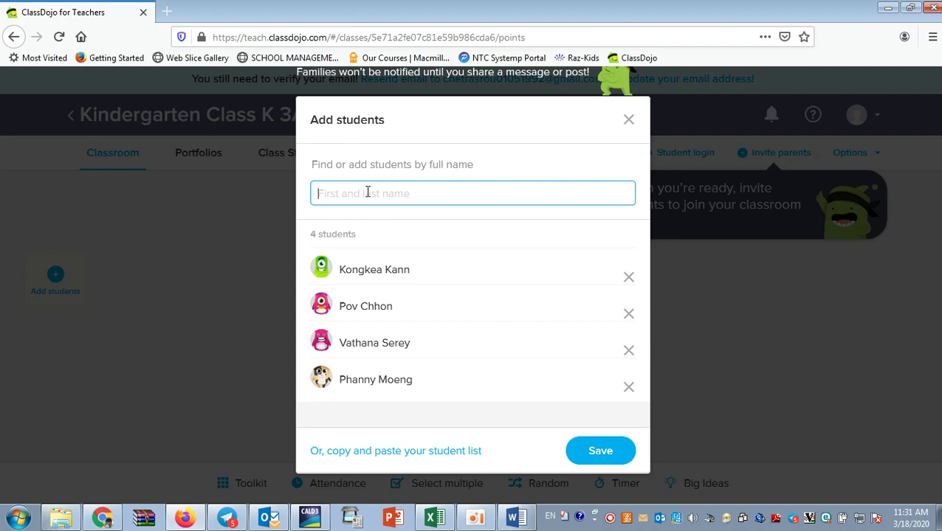
text(Seng)
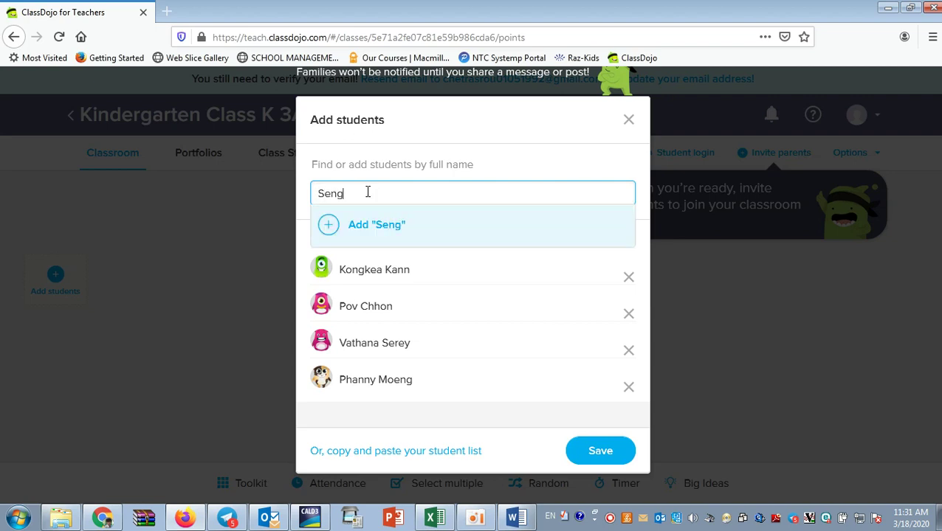
key(BackSpace)
key(BackSpace)
key(BackSpace)
key(BackSpace)
text(V)
key(BackSpace)
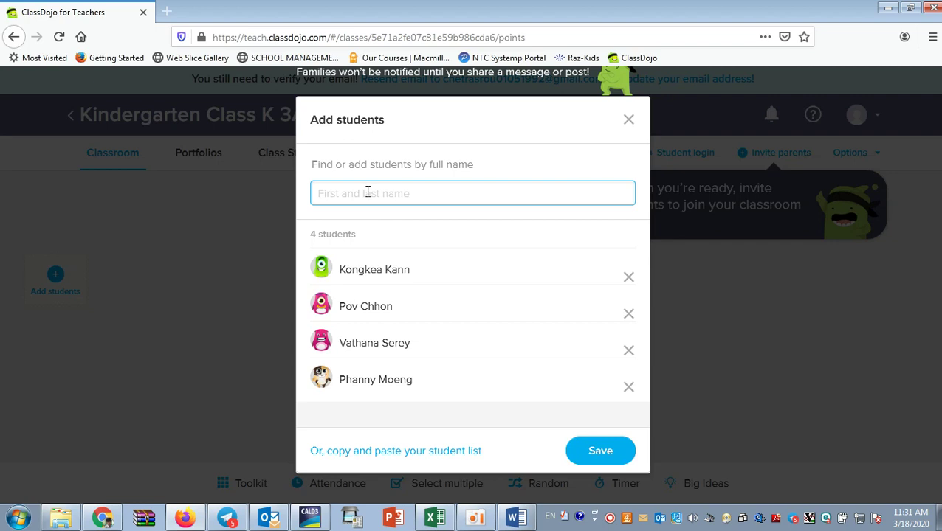
Add a fifth student by full name and save all five students to K 3A.
text(Sr)
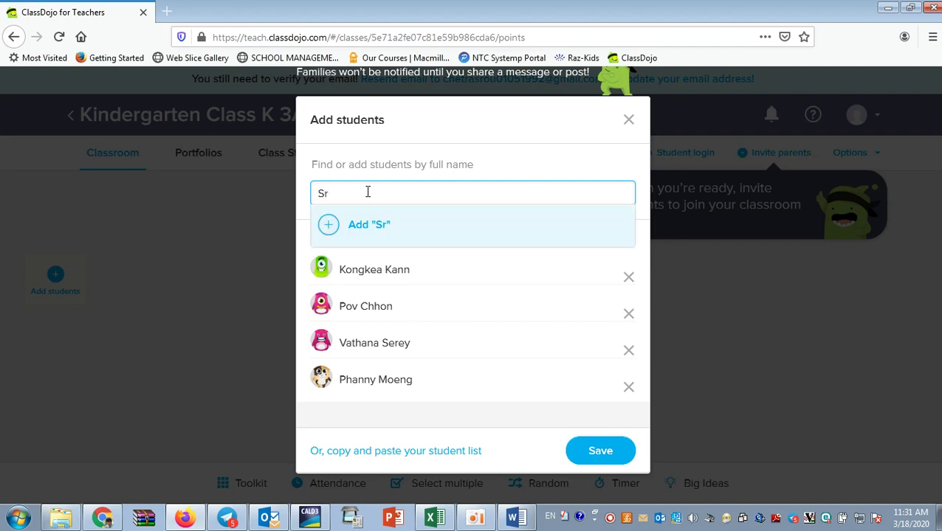
key(BackSpace)
key(BackSpace)
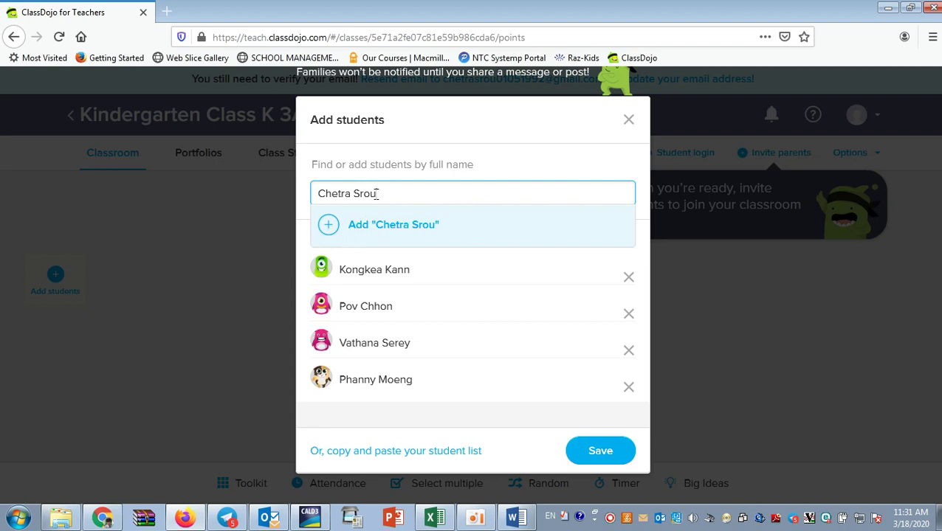
click(356, 231)
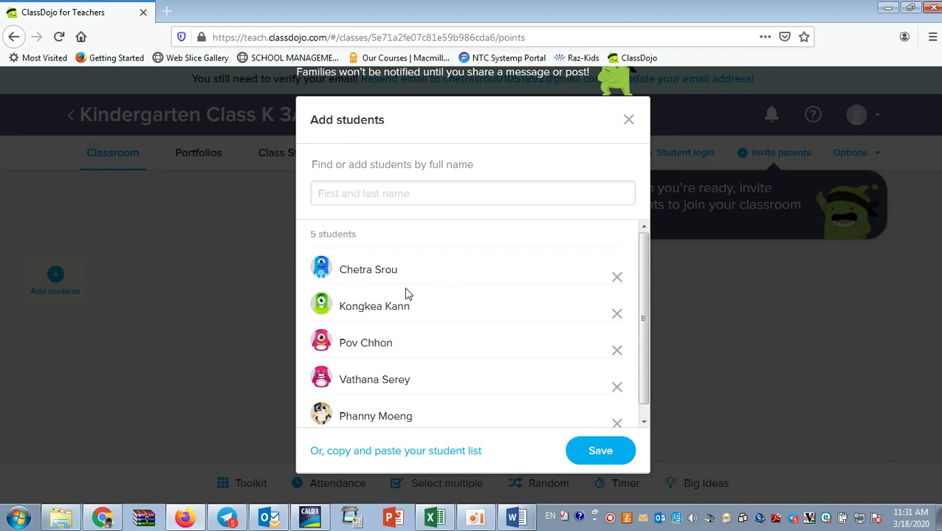
scroll(494, 329, down, 1)
scroll(501, 361, up, 1)
click(600, 453)
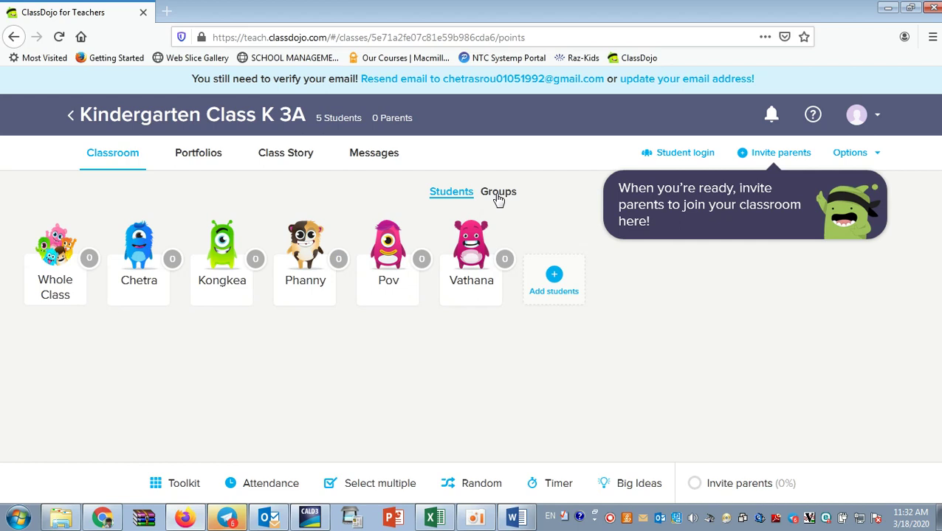
In the groups view, create Group 1 with two chosen students.
click(499, 193)
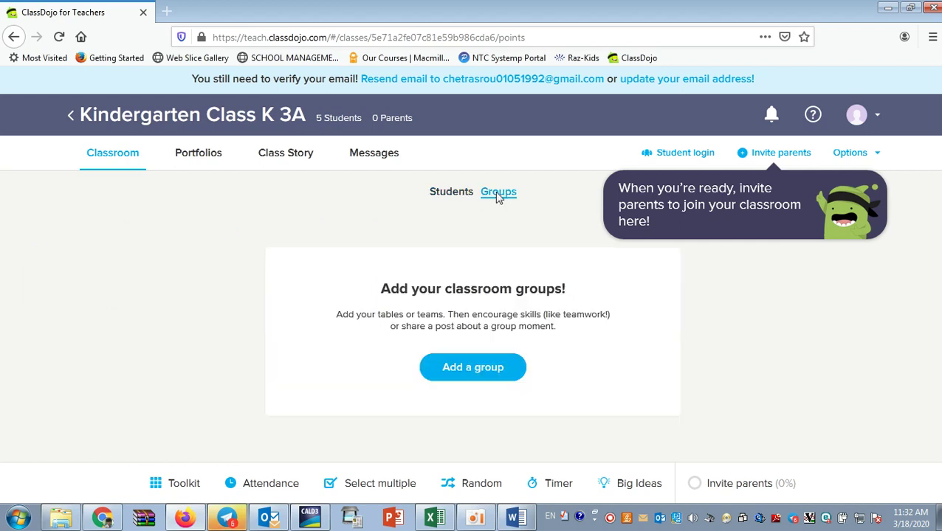
click(474, 369)
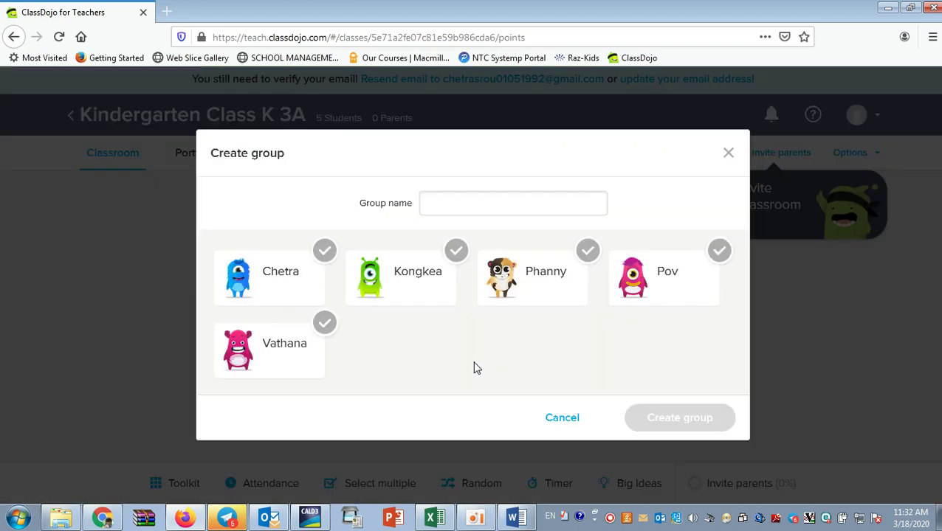
click(477, 205)
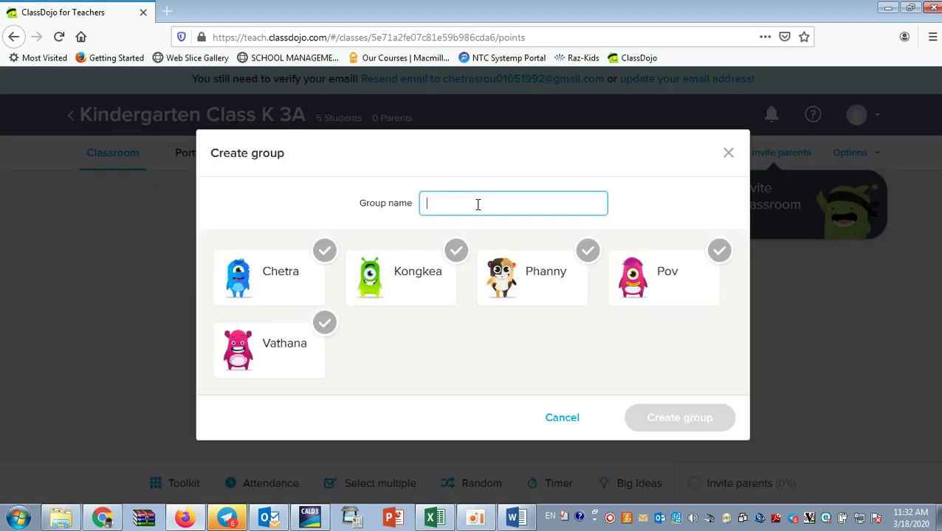
text(Group 1)
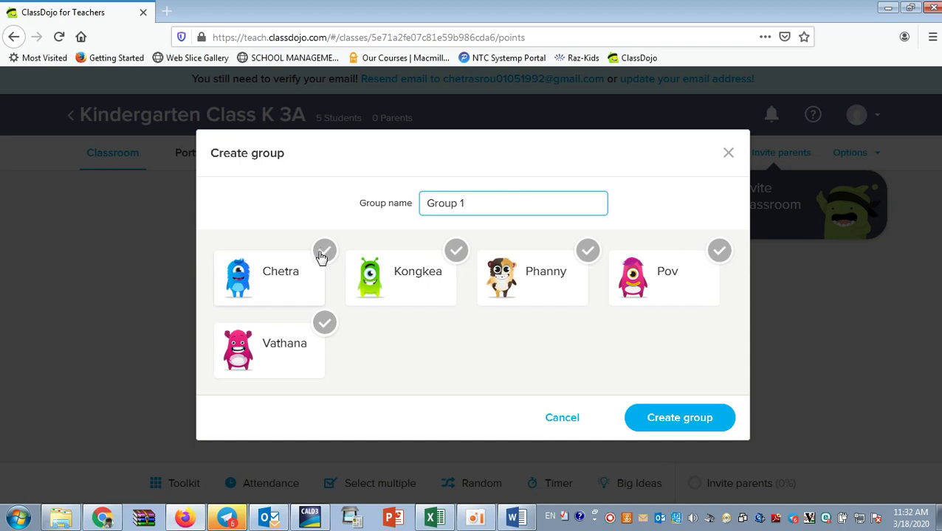
click(324, 253)
click(454, 253)
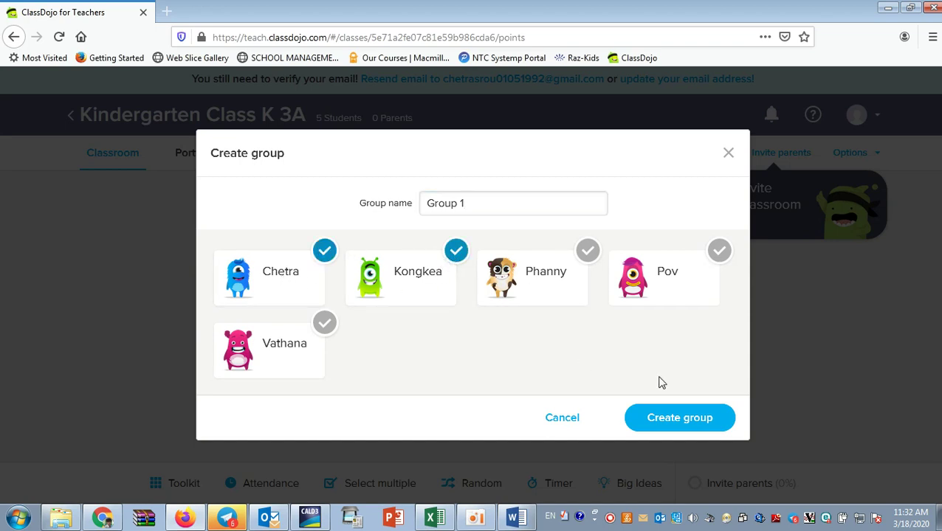
click(332, 255)
click(457, 254)
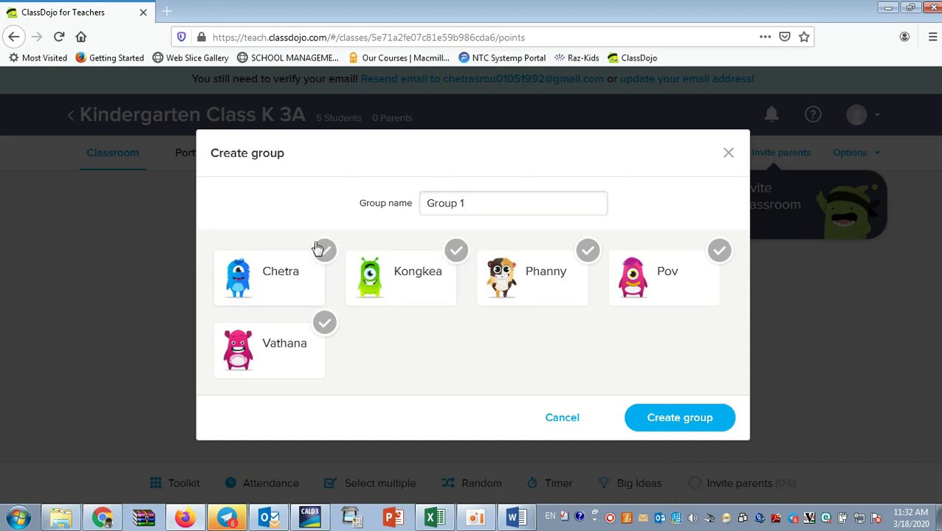
click(324, 251)
click(464, 254)
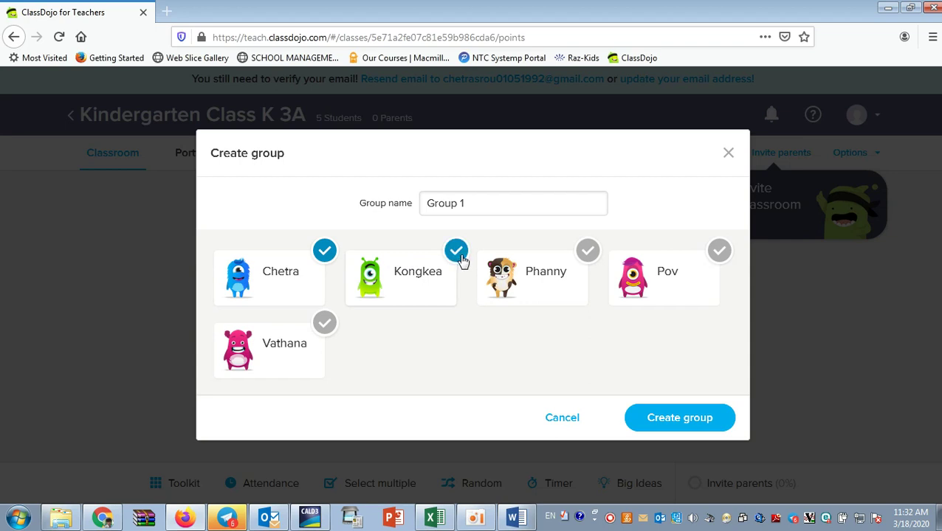
click(666, 426)
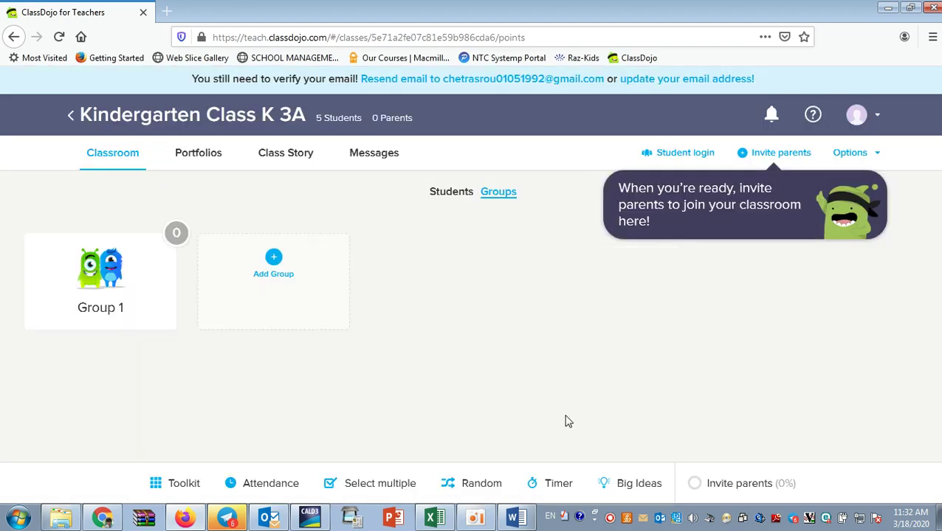
Create 'Group 2' containing three more students.
click(105, 304)
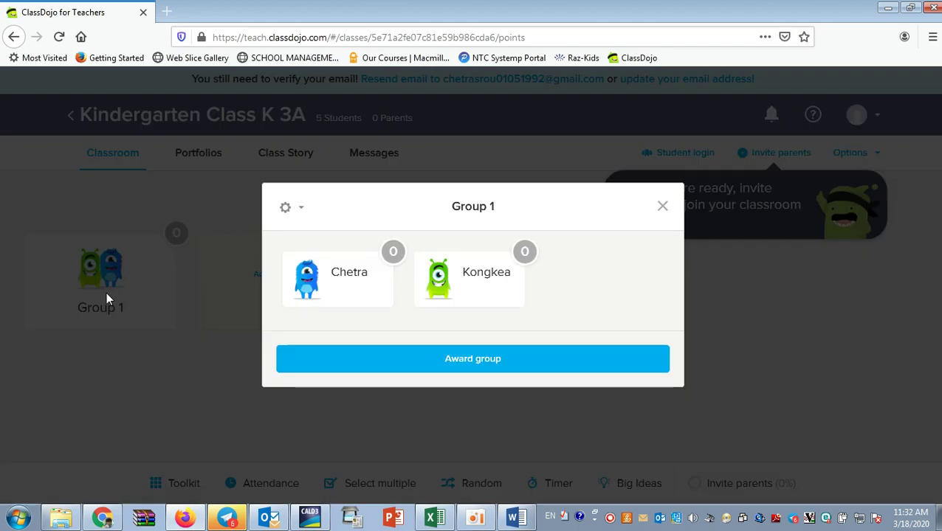
click(662, 206)
click(253, 272)
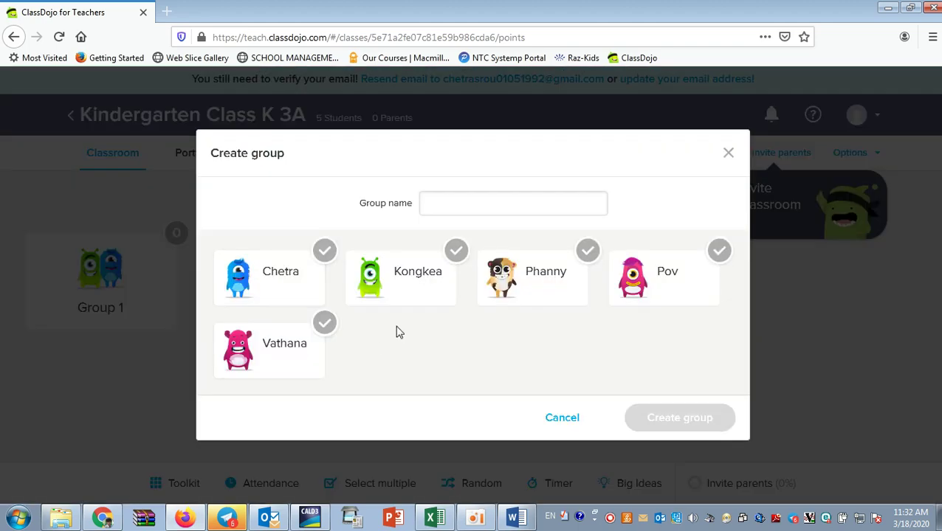
click(474, 211)
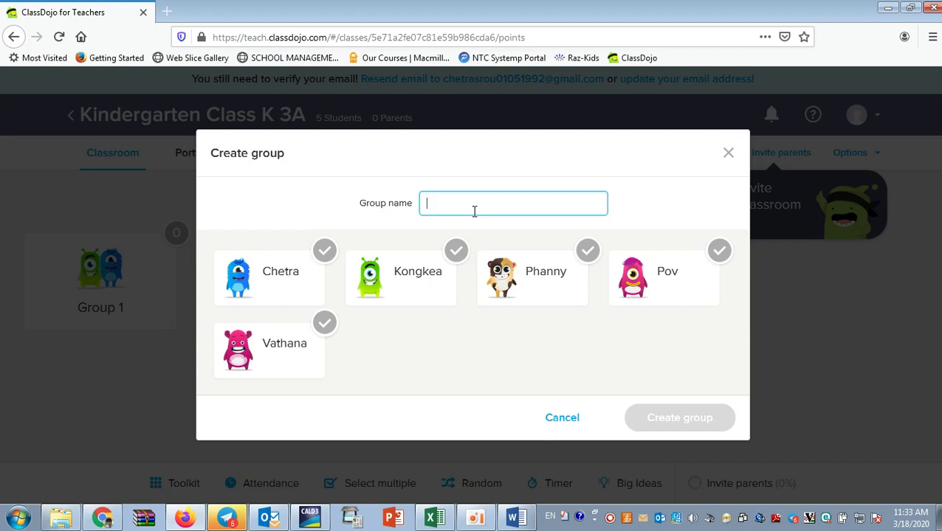
text(Group)
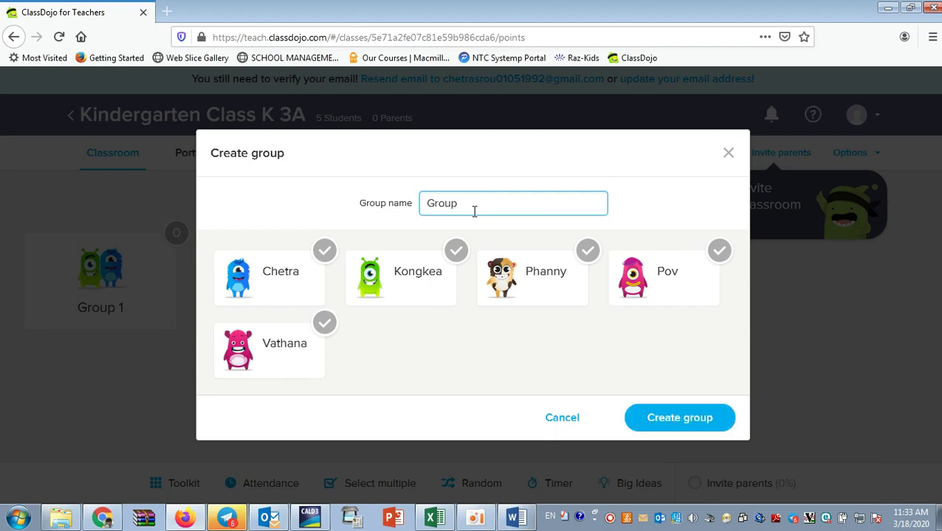
text( 2)
click(580, 263)
click(697, 264)
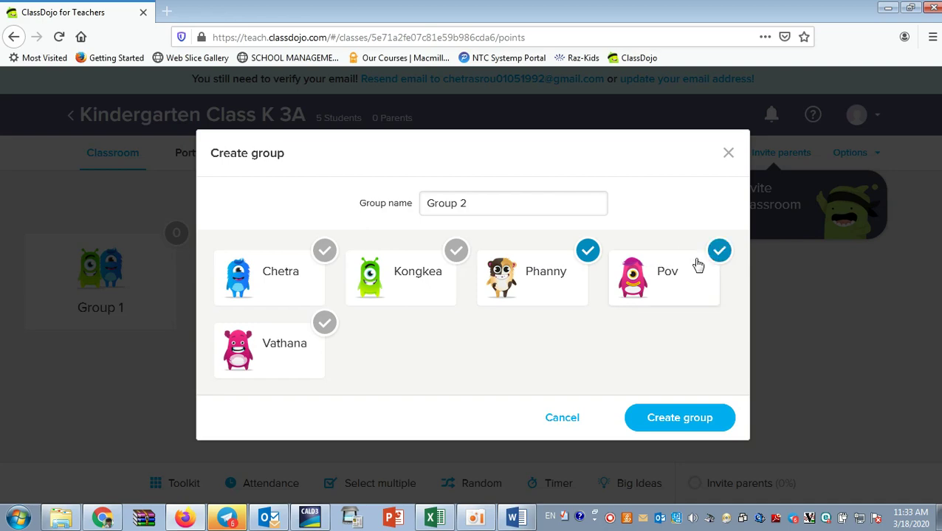
click(319, 335)
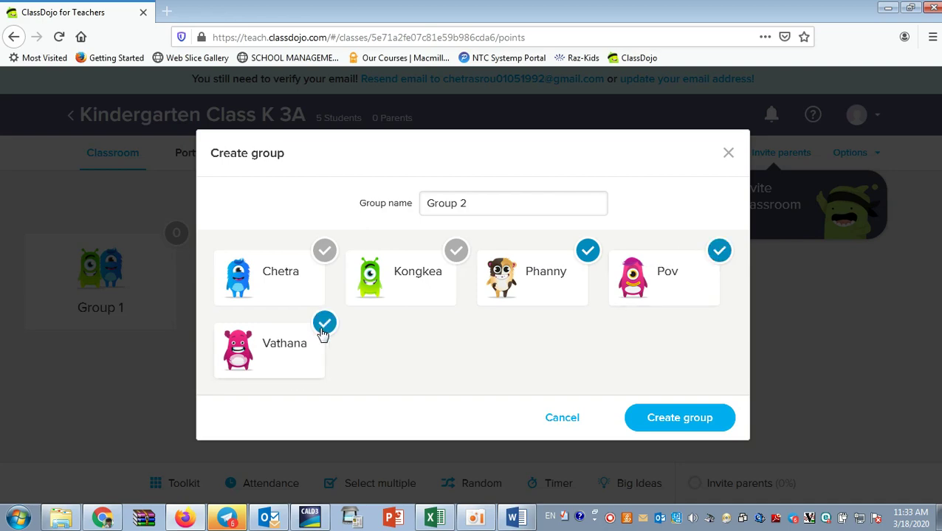
click(689, 423)
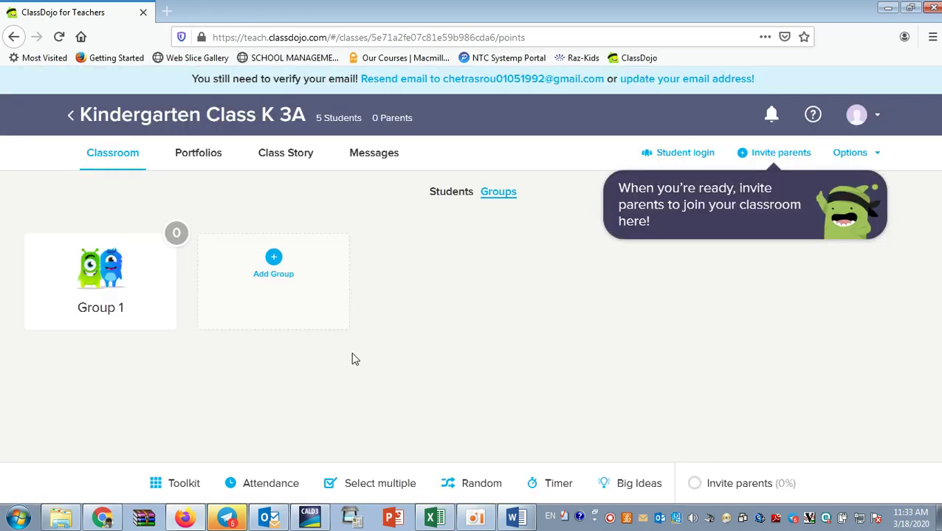
Check Group 1's members, then return to the individual students view.
click(141, 295)
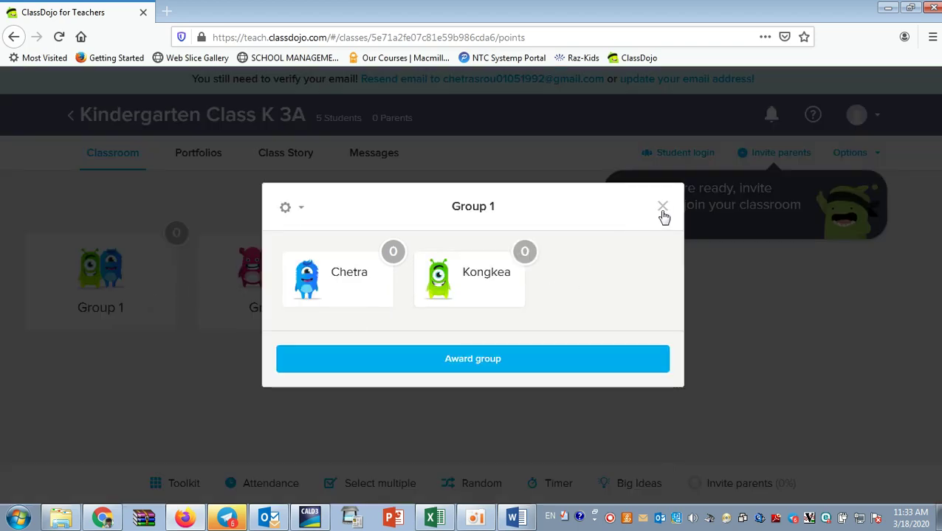
click(663, 209)
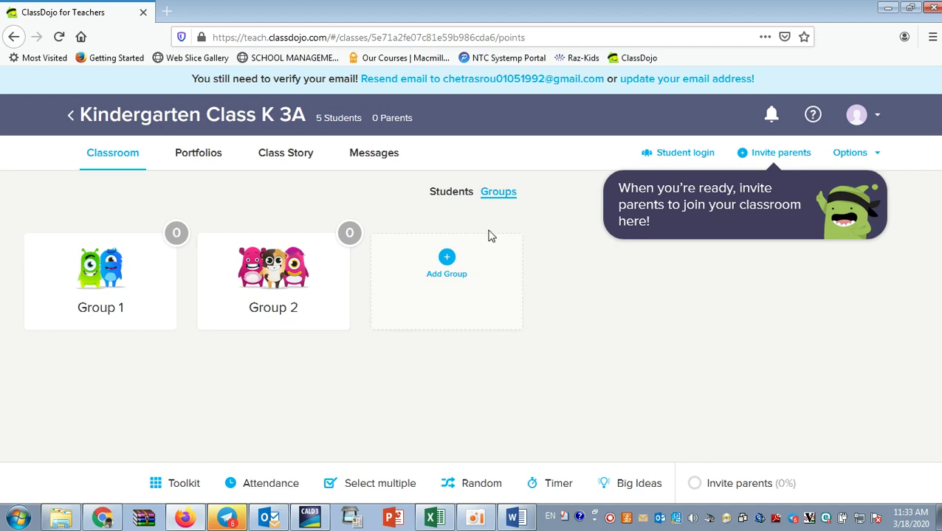
click(452, 193)
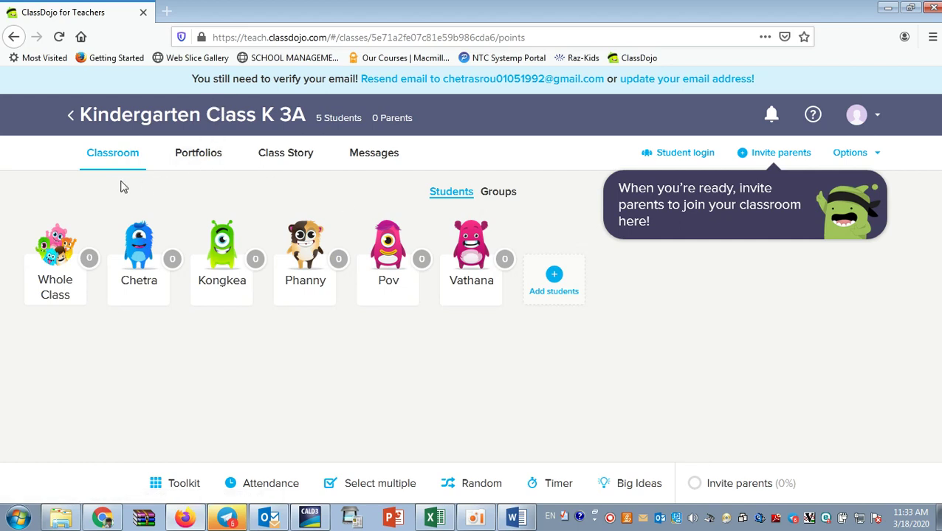
Open the K 3A Portfolios page and scroll through its activities and student list.
click(204, 160)
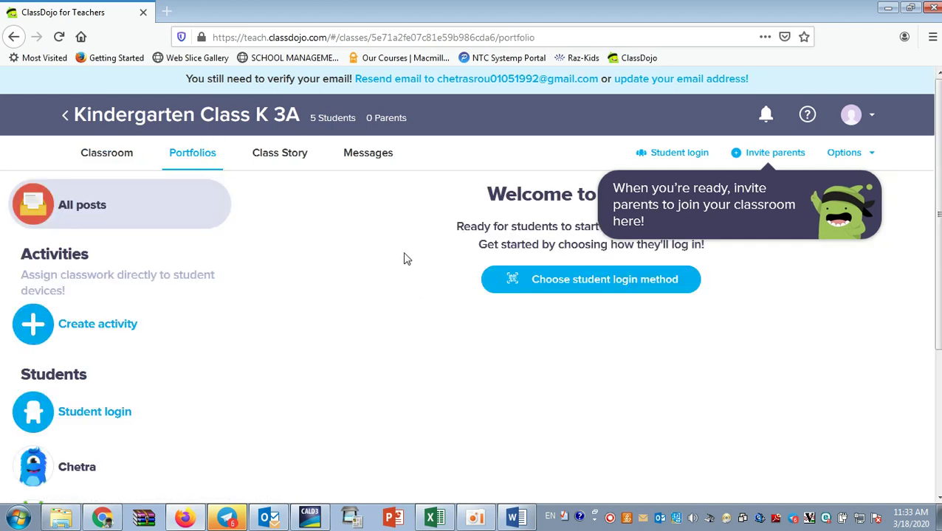
scroll(93, 329, down, 2)
scroll(92, 332, down, 1)
scroll(94, 342, up, 4)
scroll(186, 303, down, 1)
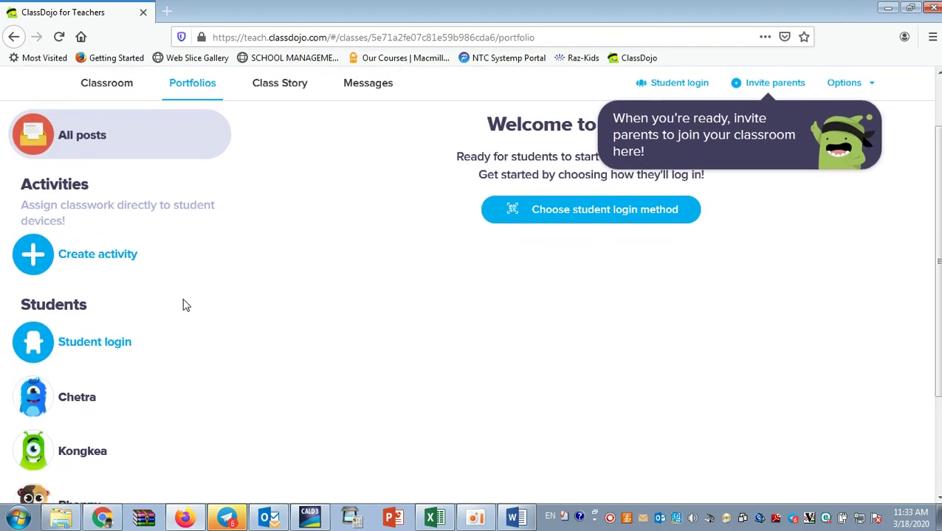
scroll(337, 291, up, 1)
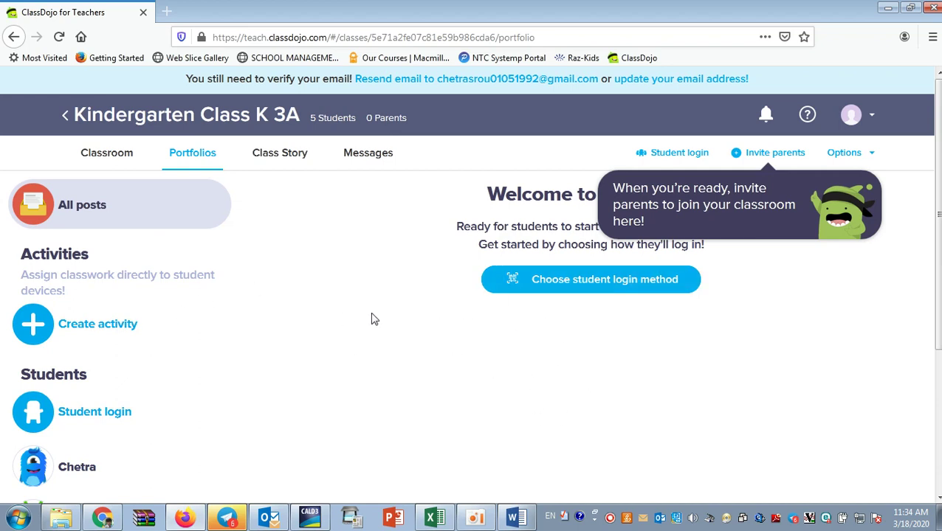
scroll(454, 377, down, 3)
scroll(452, 376, up, 3)
Start a new activity, trying video, photo and drawing before settling on Text entry.
click(70, 331)
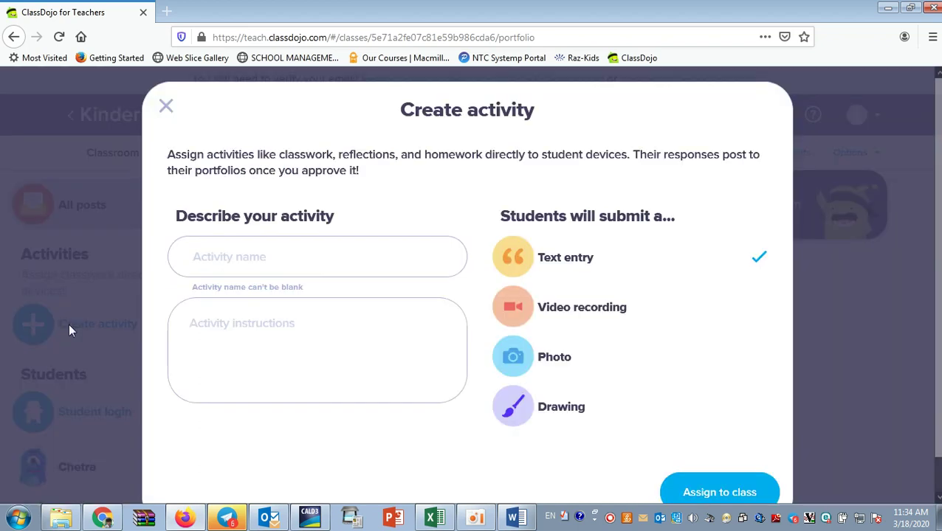
drag(675, 147, 675, 115)
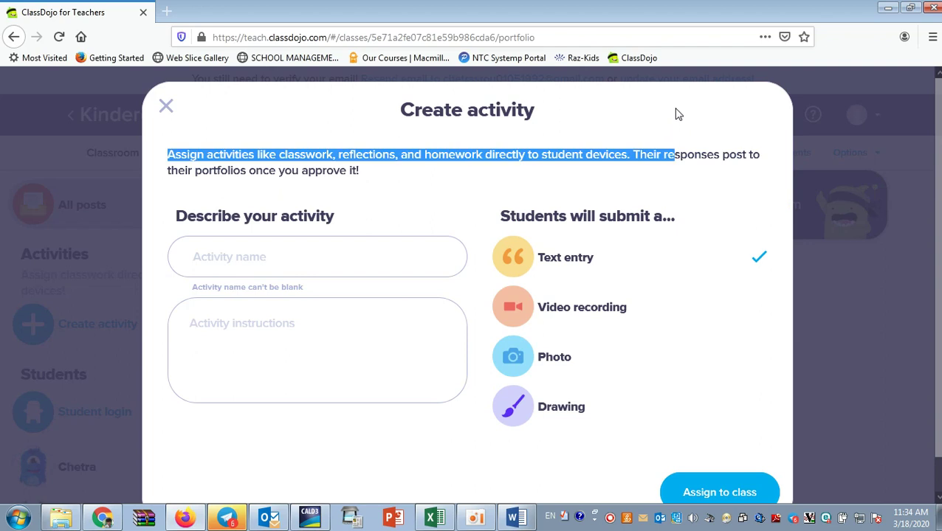
click(655, 128)
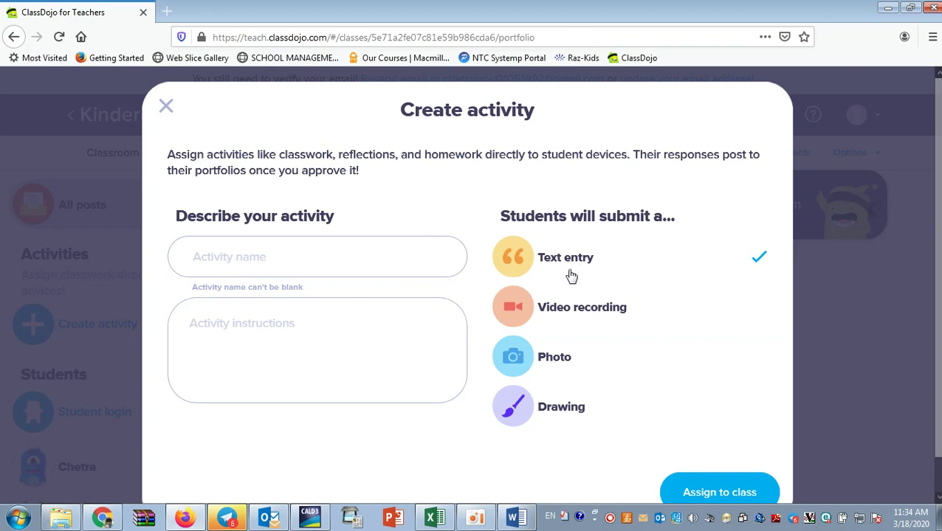
click(747, 314)
click(760, 353)
click(745, 408)
click(712, 264)
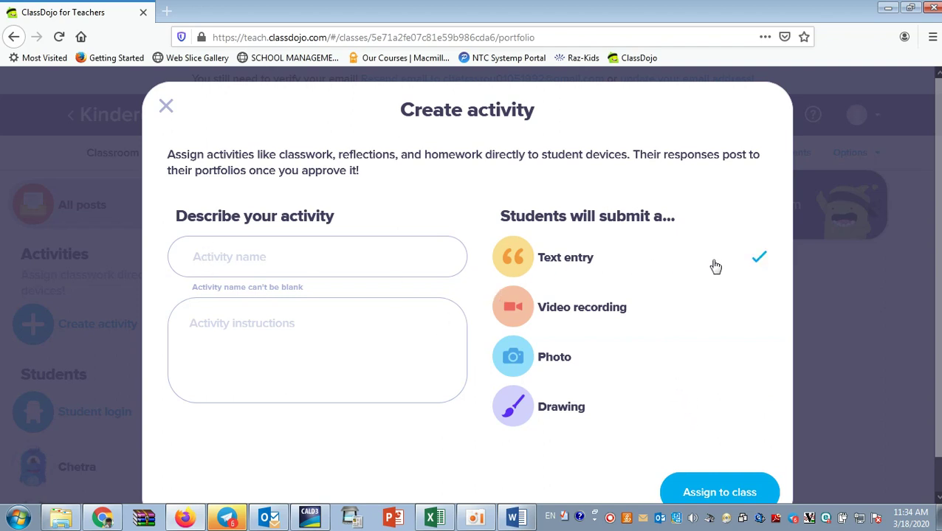
click(215, 261)
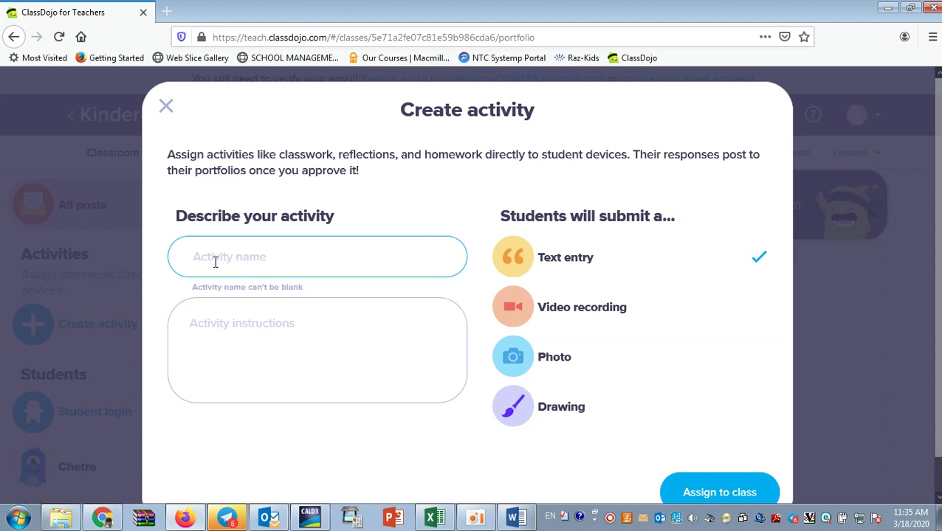
Name the activity 'Write number 1 to 10 in English word'.
text(Write numb)
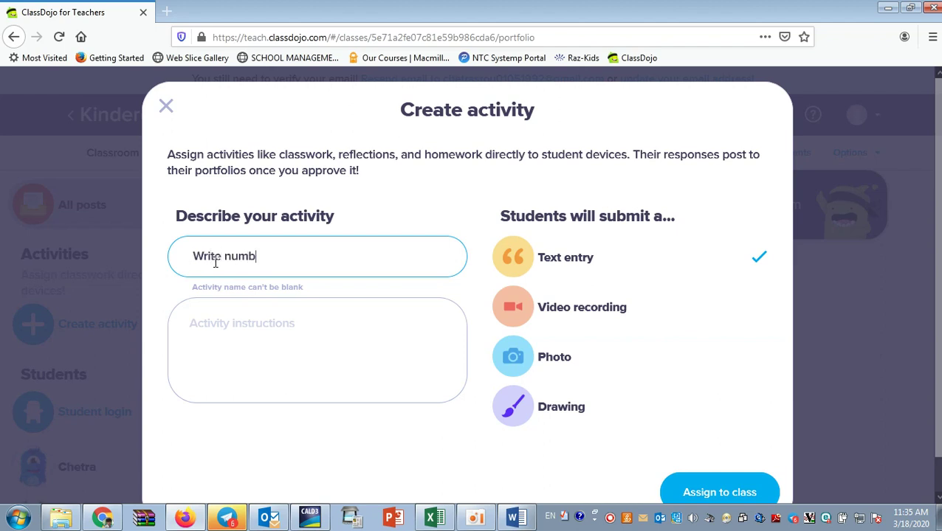
text(er 1 to 10 in English wo)
key(BackSpace)
key(BackSpace)
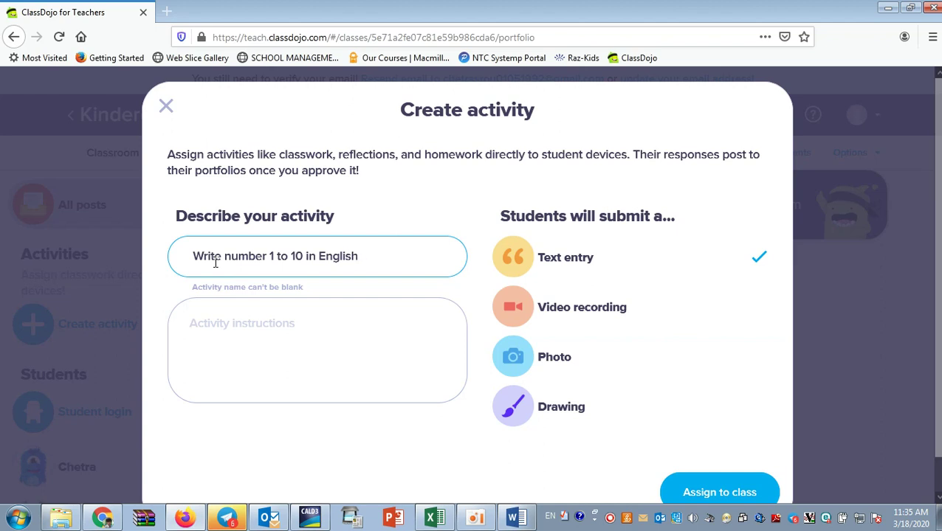
text(Word)
key(BackSpace)
key(BackSpace)
key(BackSpace)
key(BackSpace)
key(BackSpace)
key(BackSpace)
text(h word)
Enter instructions 'Please write number 1 to 10 in English word.' and keep Text entry submission.
click(348, 310)
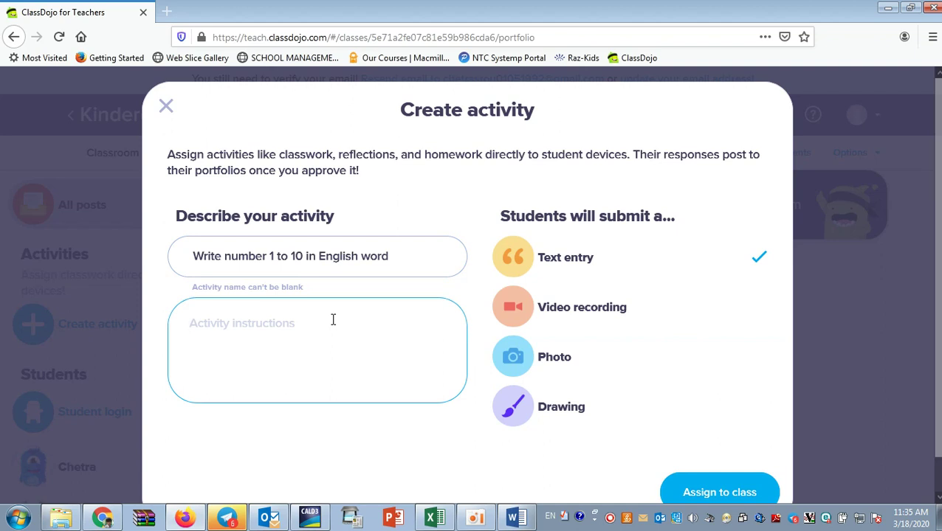
text(P)
key(BackSpace)
text(Ple)
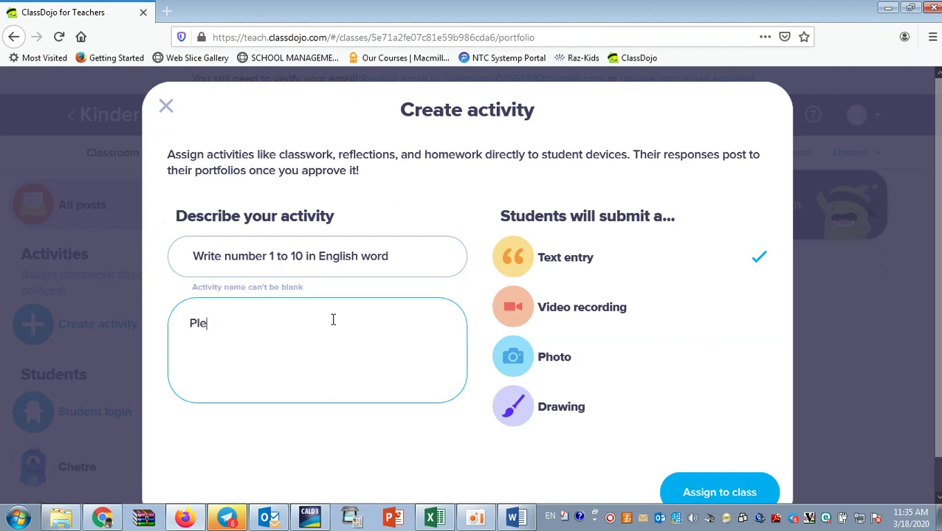
text(ase write number 1 to 10 in English word.)
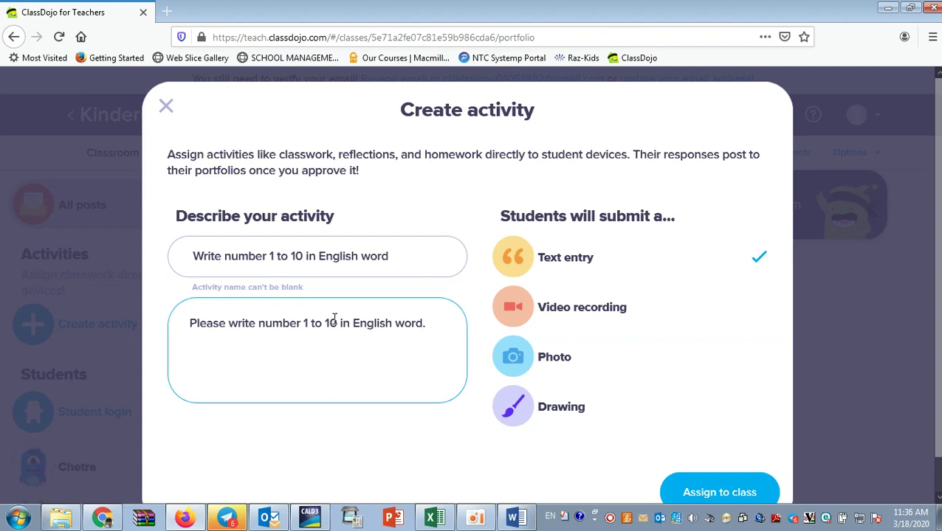
click(753, 303)
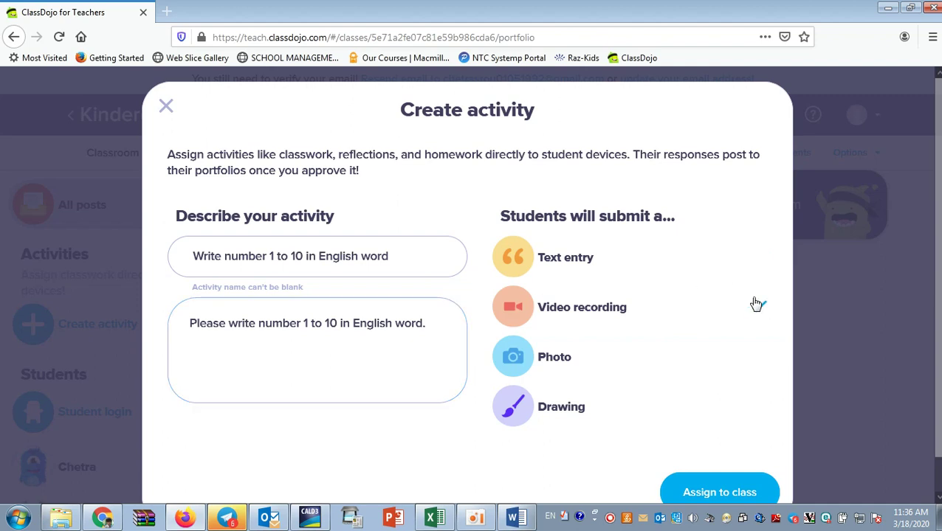
click(724, 269)
scroll(427, 323, down, 1)
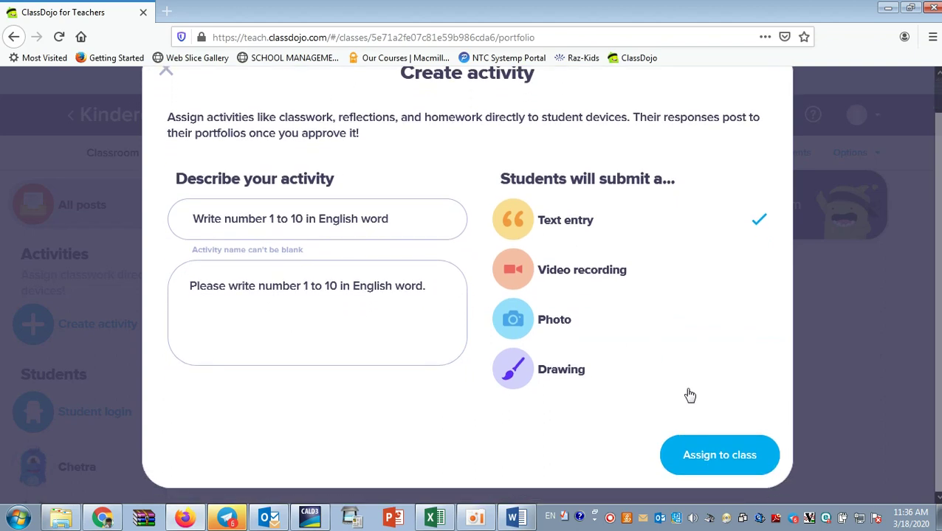
Assign the activity to the class and review its page showing 5 not yet submitted.
click(711, 461)
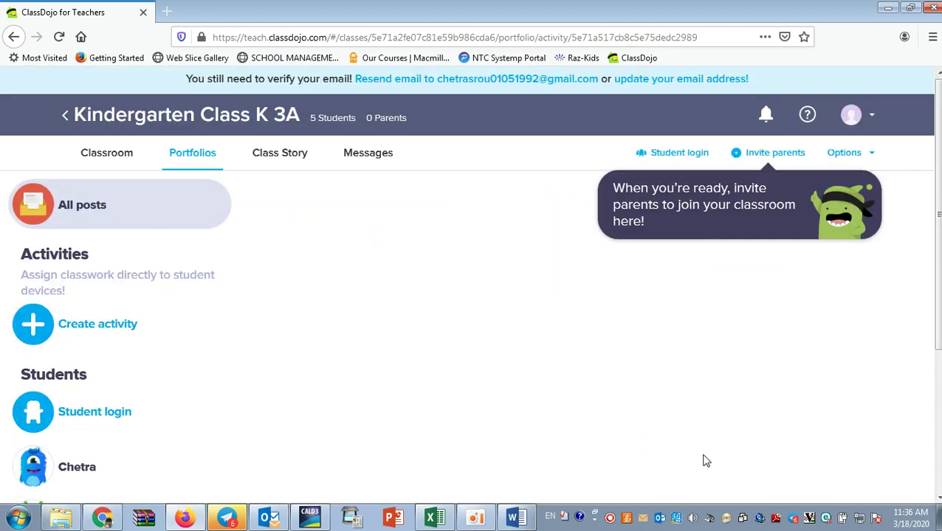
click(762, 161)
click(727, 158)
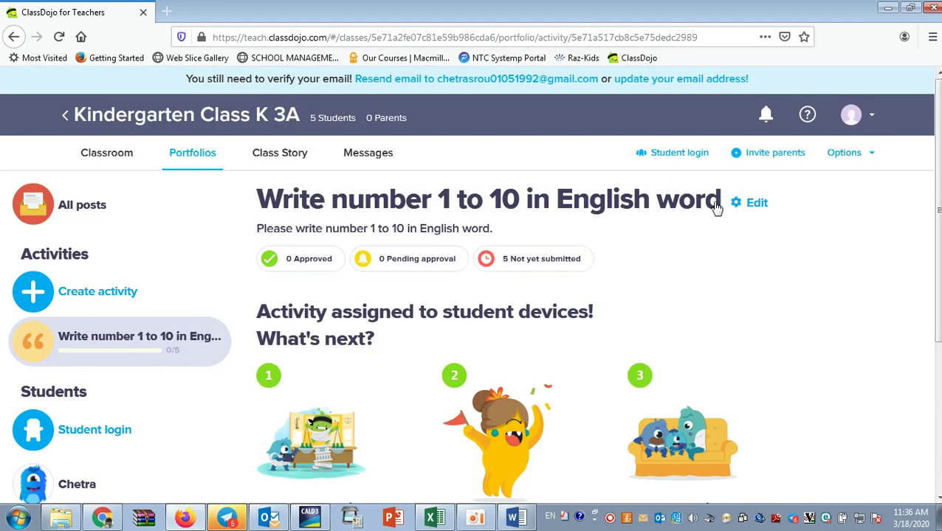
scroll(371, 316, down, 5)
scroll(354, 302, up, 5)
scroll(362, 327, down, 1)
scroll(291, 376, down, 3)
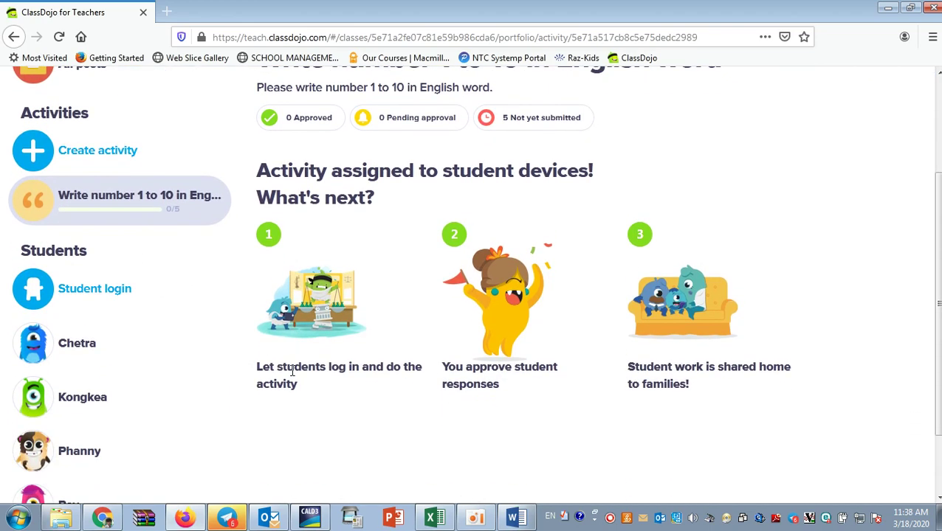
Answer the login questions (not only Chromebooks, no cameras) and confirm text code login.
click(88, 293)
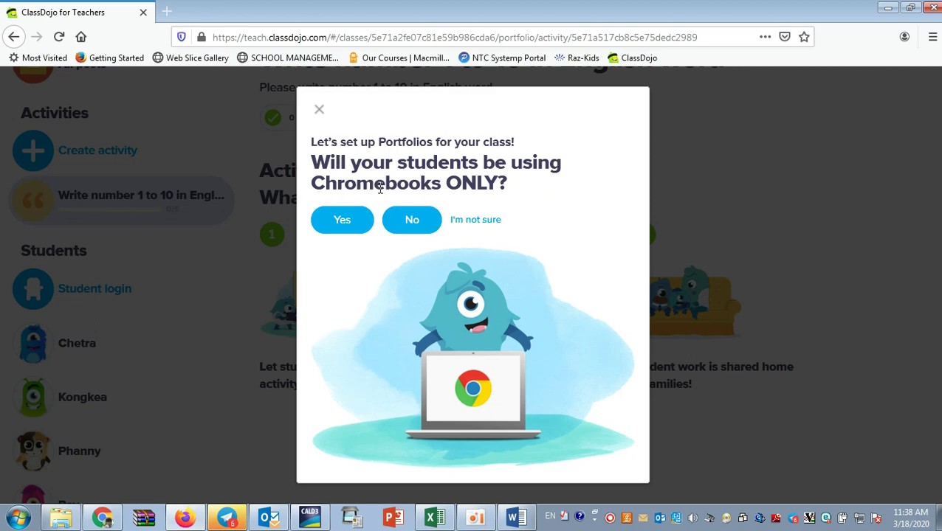
click(414, 221)
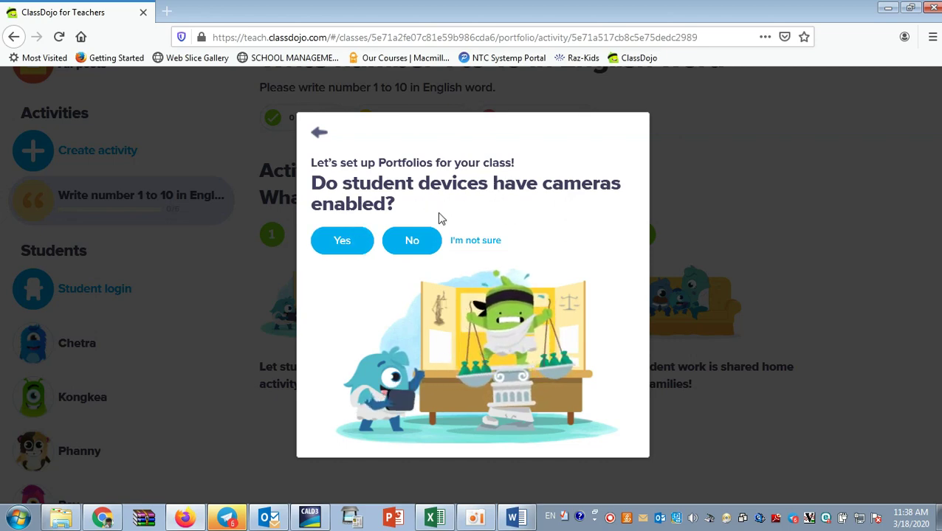
click(418, 249)
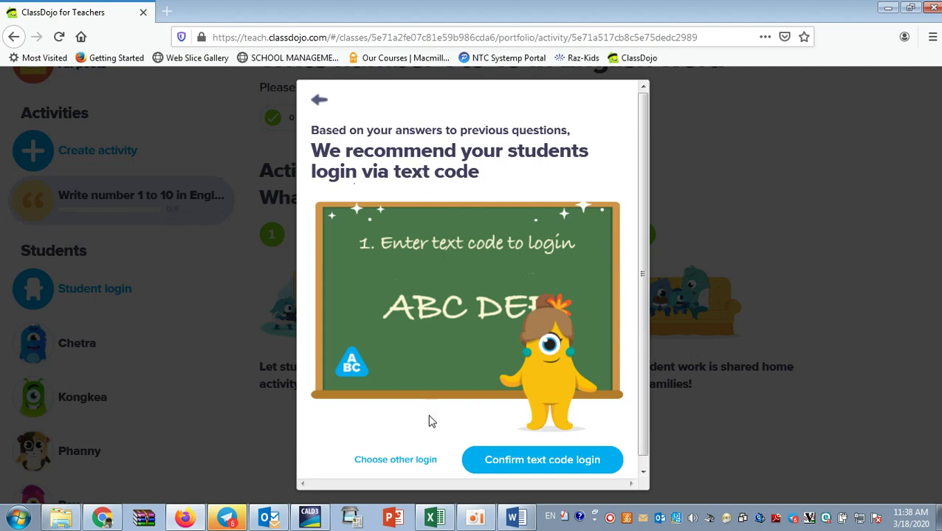
scroll(431, 421, down, 1)
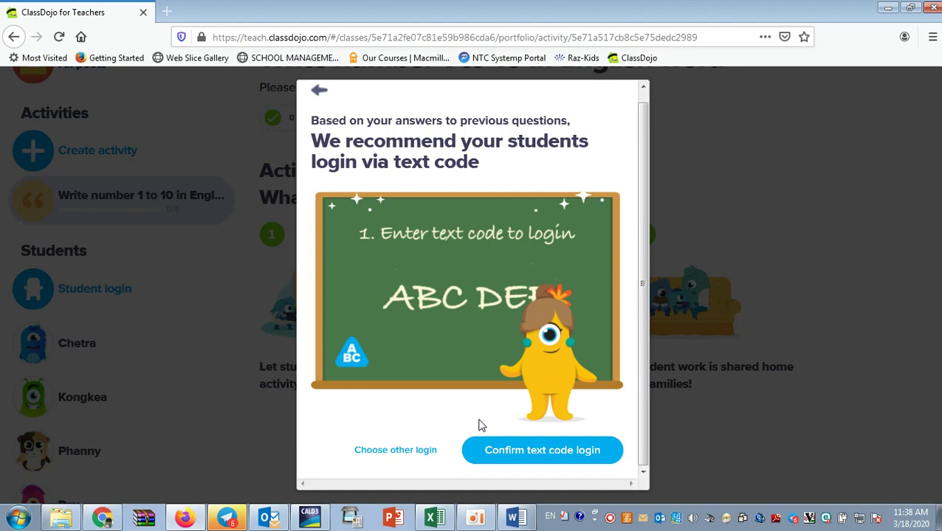
click(549, 458)
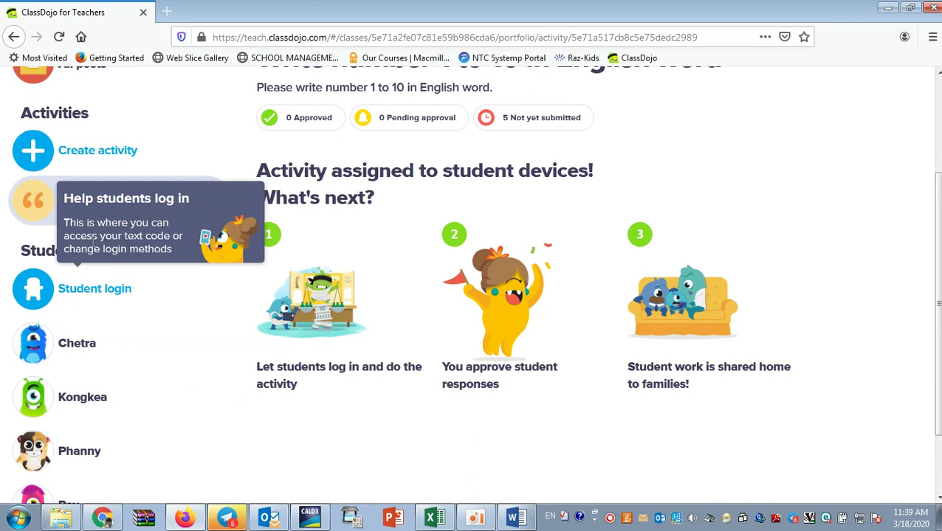
Accept portfolio permissions under Student login and review the six-letter class text code instructions.
click(113, 296)
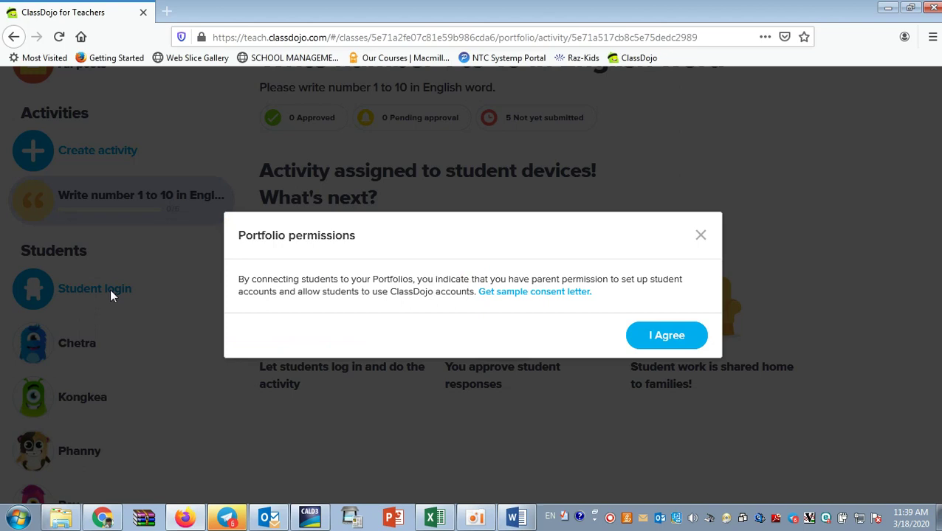
click(666, 336)
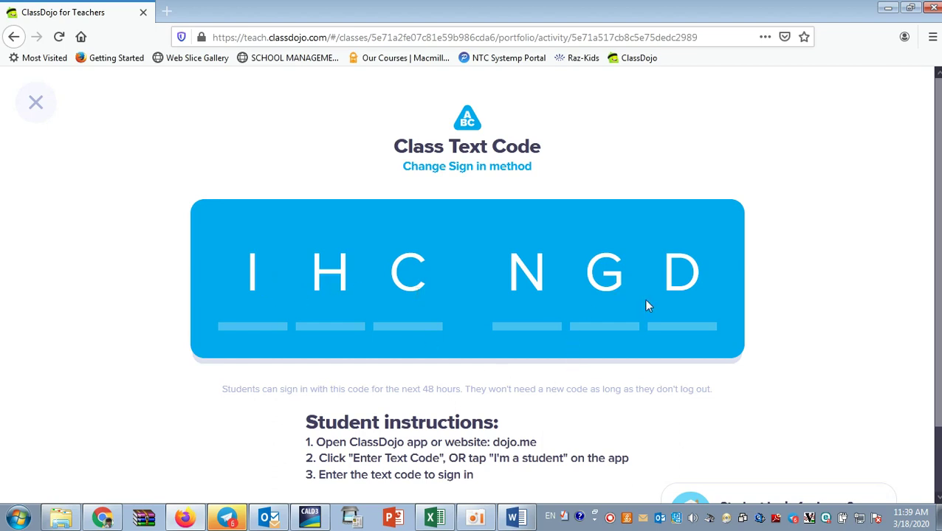
scroll(313, 419, down, 2)
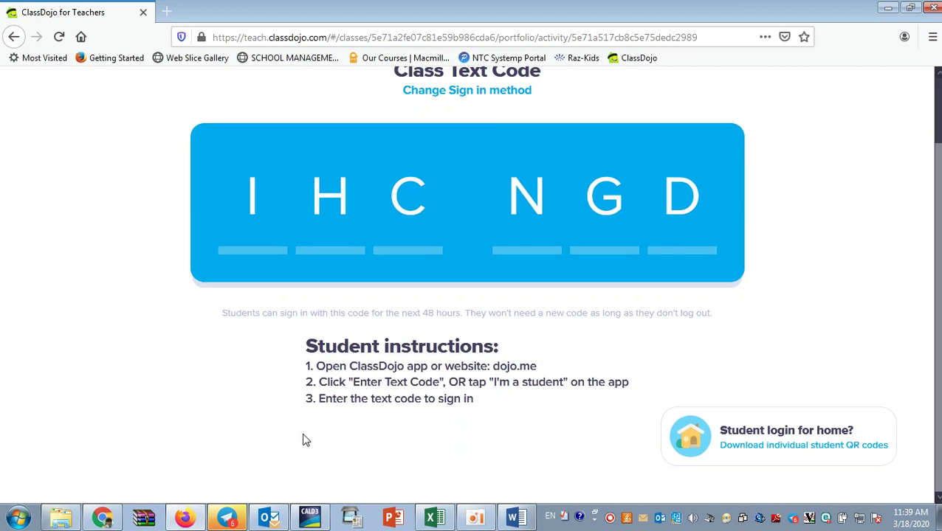
scroll(308, 428, up, 2)
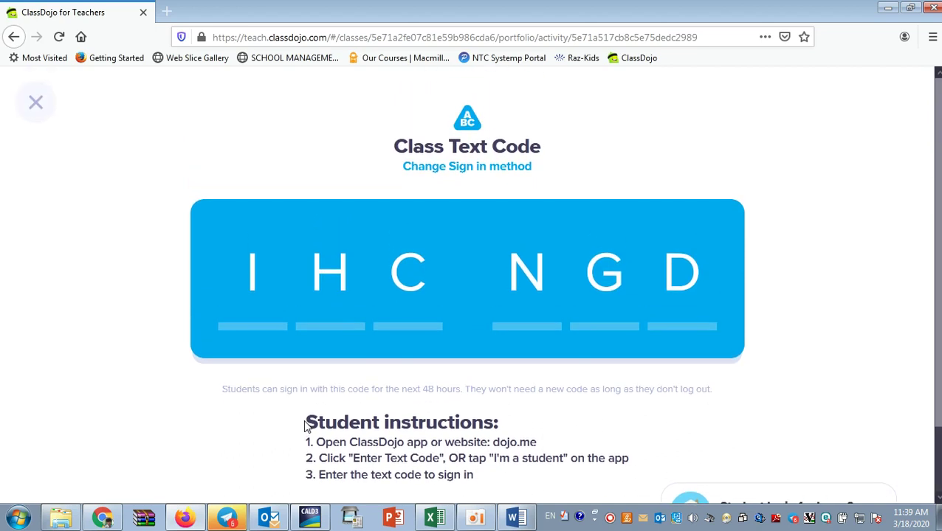
scroll(304, 426, down, 2)
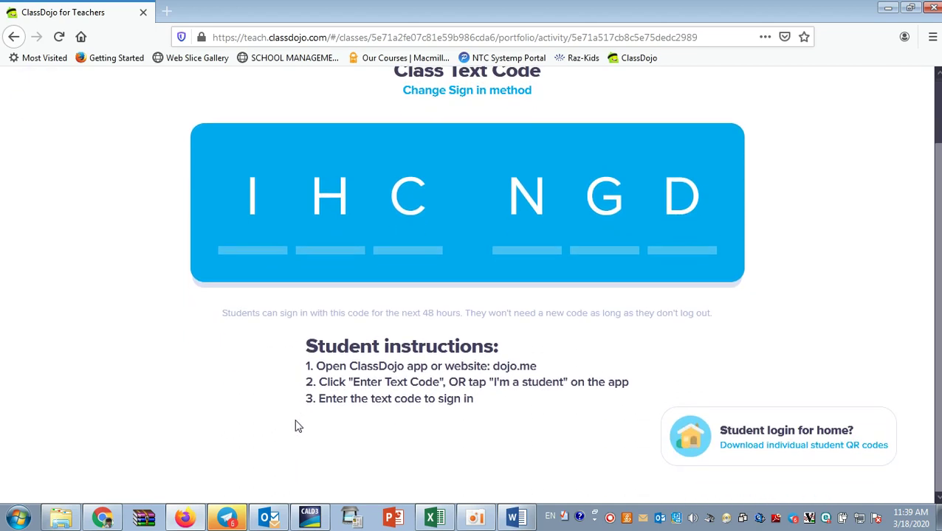
scroll(296, 427, up, 2)
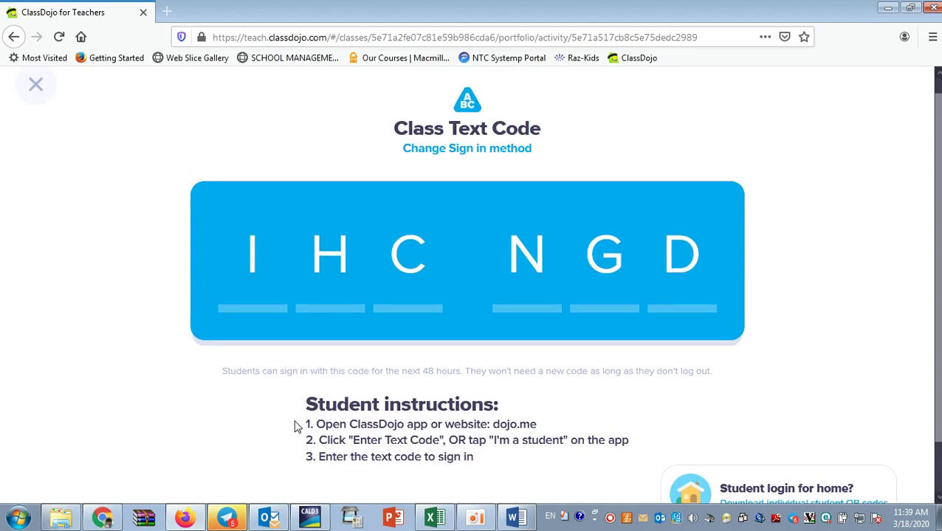
scroll(296, 426, down, 2)
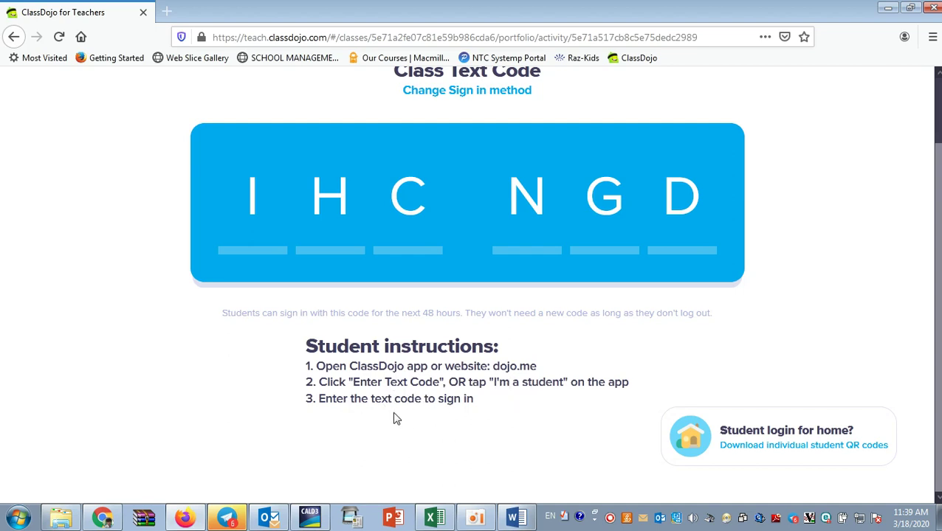
scroll(391, 382, up, 2)
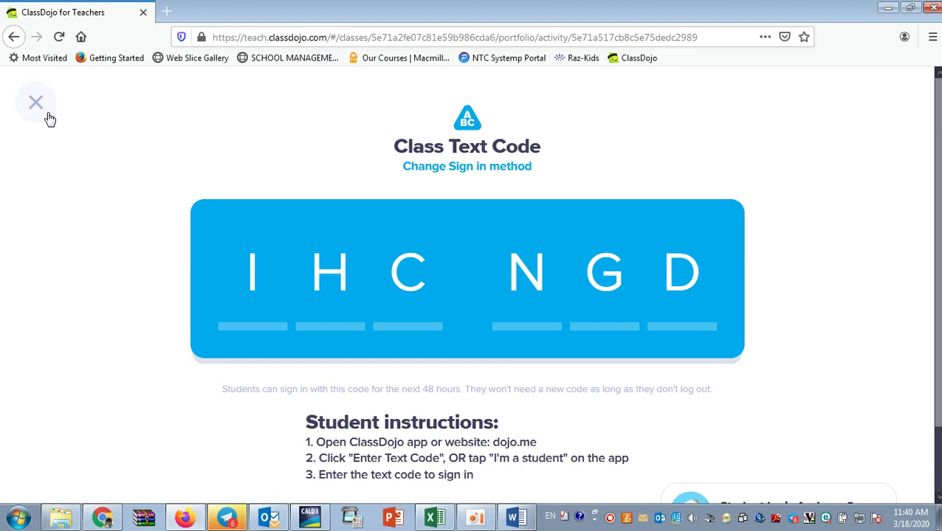
Load classdojo.com in a new tab and choose the Student class text code sign-in.
click(168, 11)
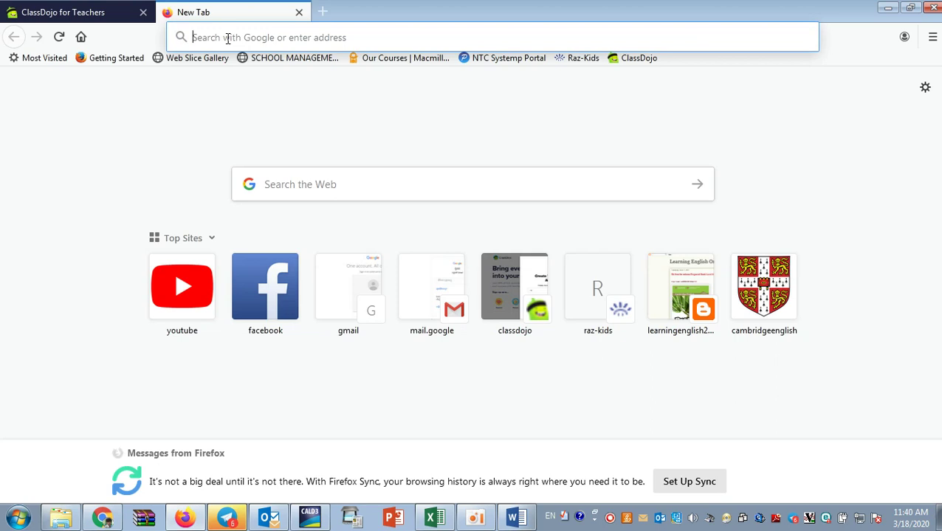
text(www.)
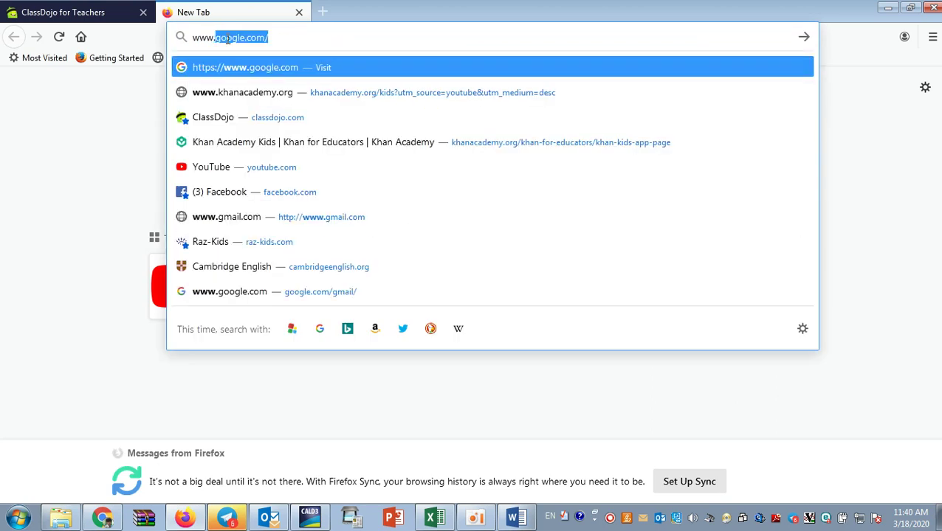
text(class)
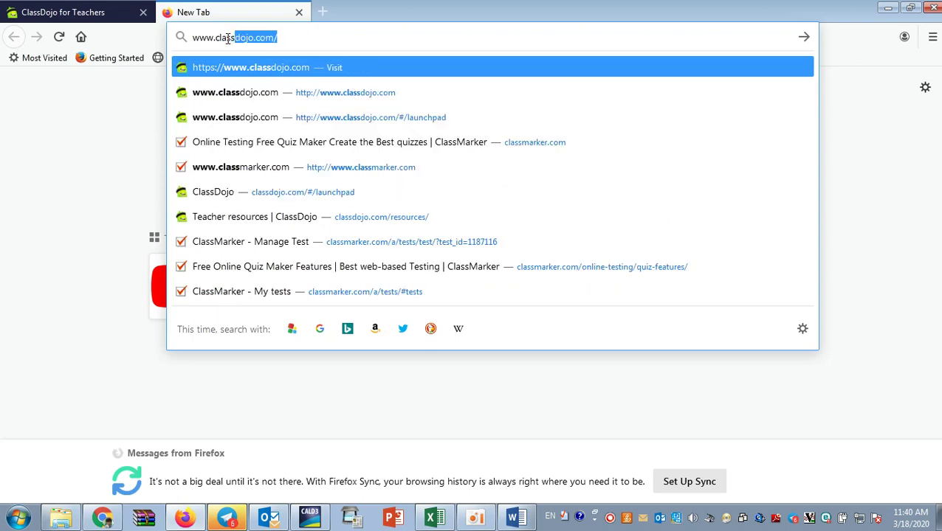
key(Return)
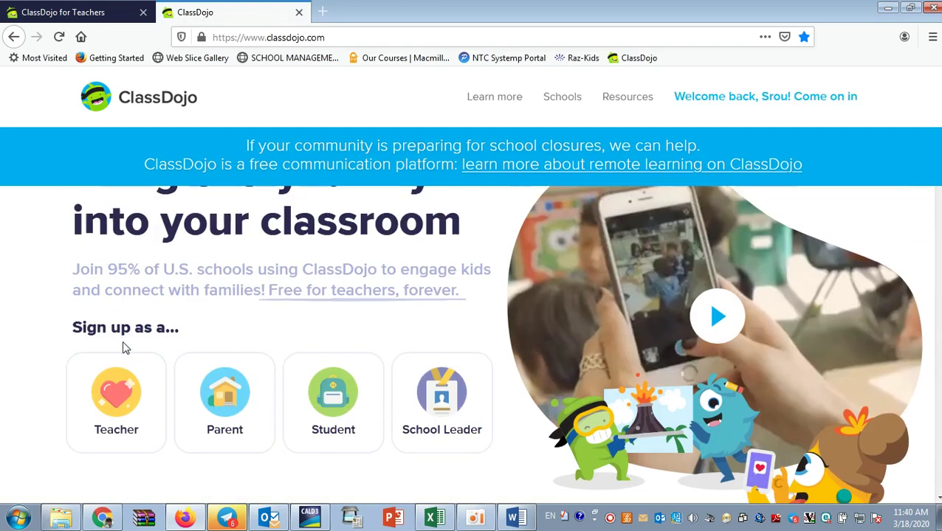
scroll(124, 342, down, 2)
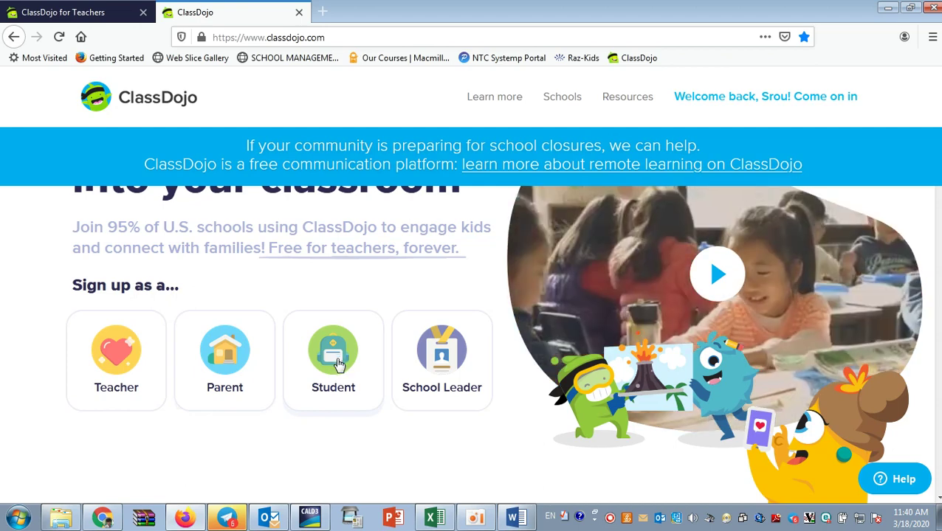
click(338, 363)
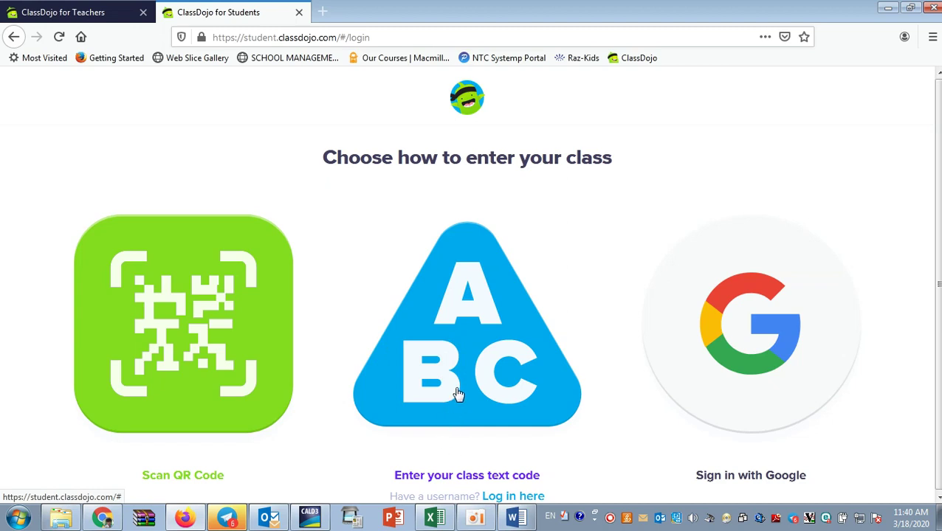
click(466, 335)
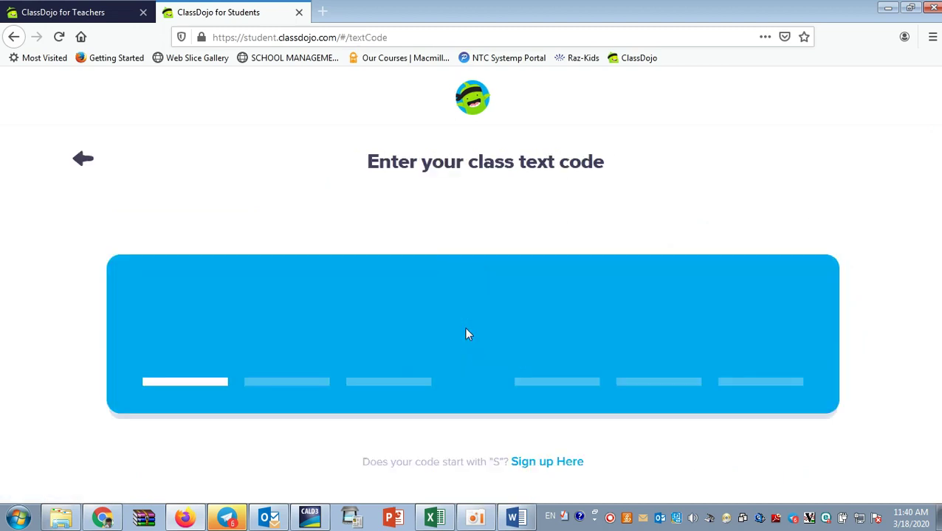
Enter the class text code from the teacher tab on the student code page.
click(48, 9)
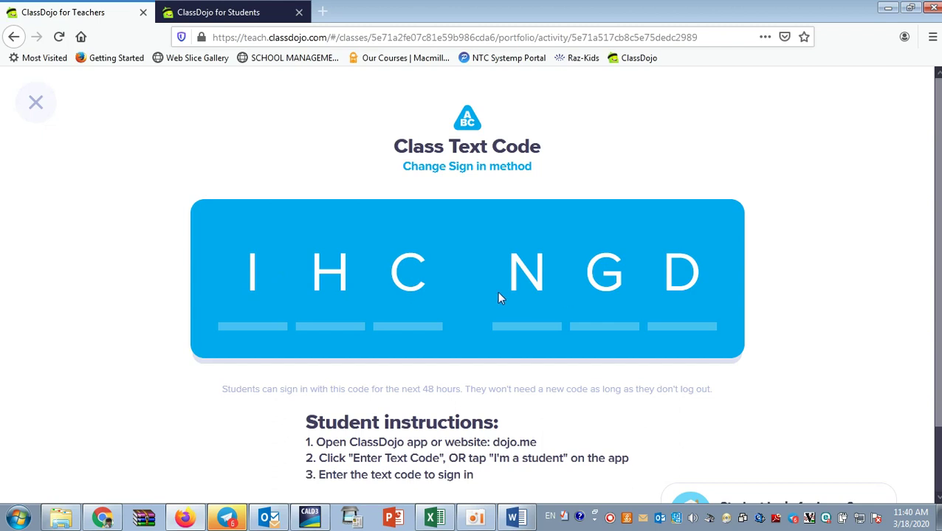
click(217, 10)
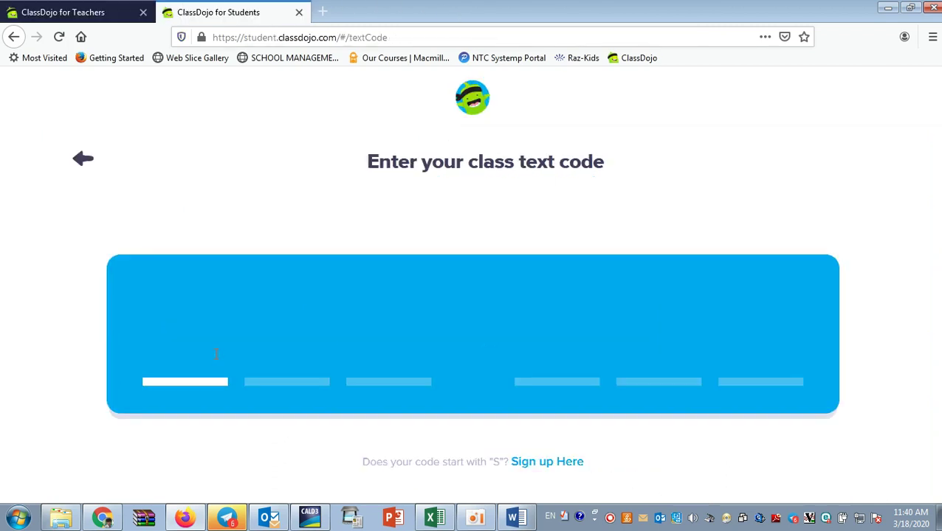
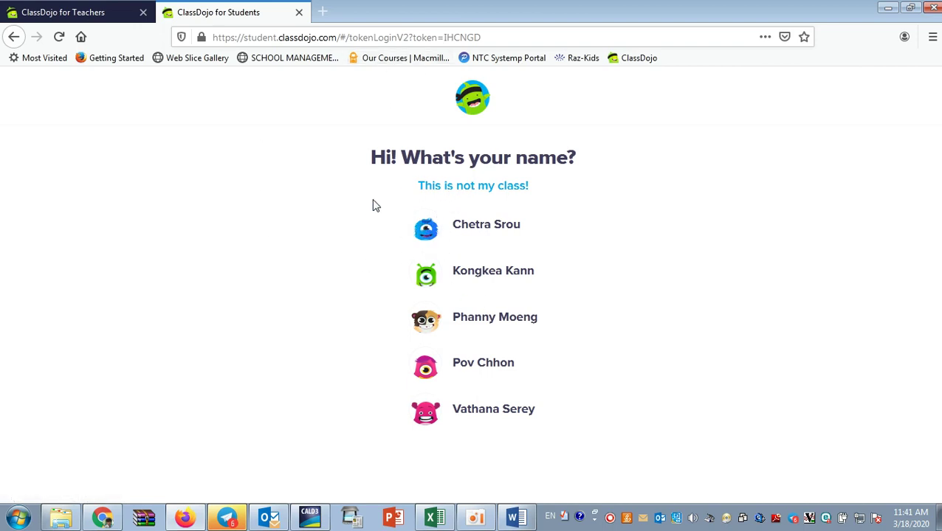
Log in as the first student and find the Write number 1 to 10 activity under To Do.
click(450, 232)
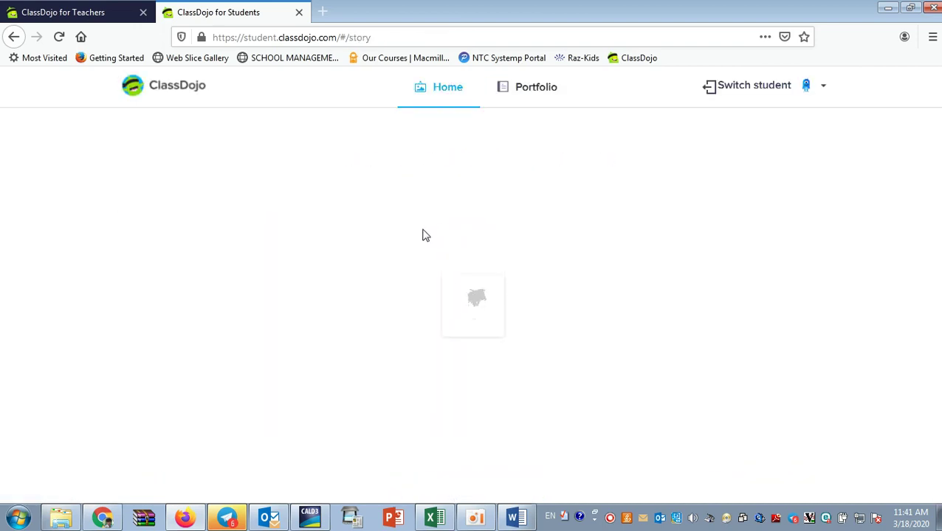
scroll(44, 380, down, 1)
scroll(50, 385, up, 1)
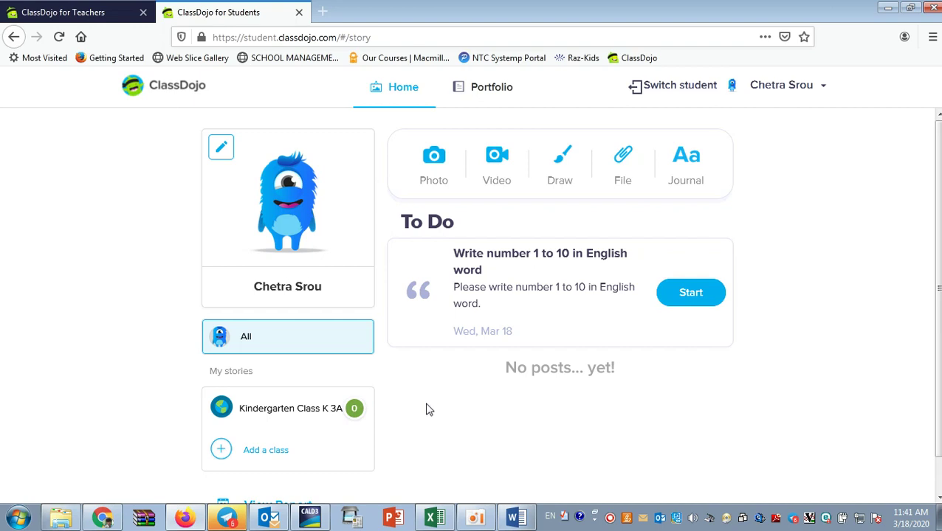
scroll(4, 149, down, 1)
scroll(4, 149, up, 1)
scroll(204, 398, down, 1)
scroll(204, 398, up, 1)
click(72, 10)
click(204, 7)
scroll(565, 402, down, 1)
scroll(565, 405, up, 1)
In the teacher tab, close Class Text Code to reveal the Write number 1 to 10 activity page.
click(62, 9)
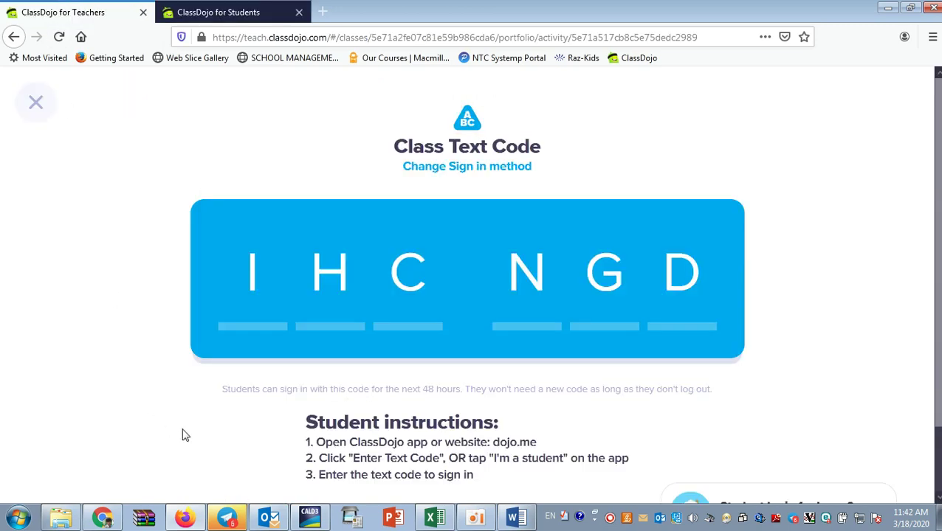
click(42, 111)
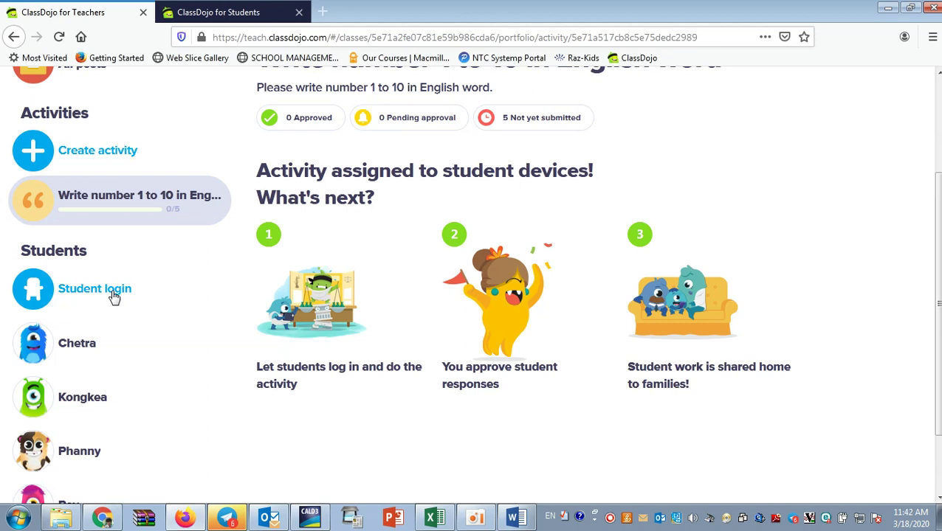
scroll(168, 321, up, 3)
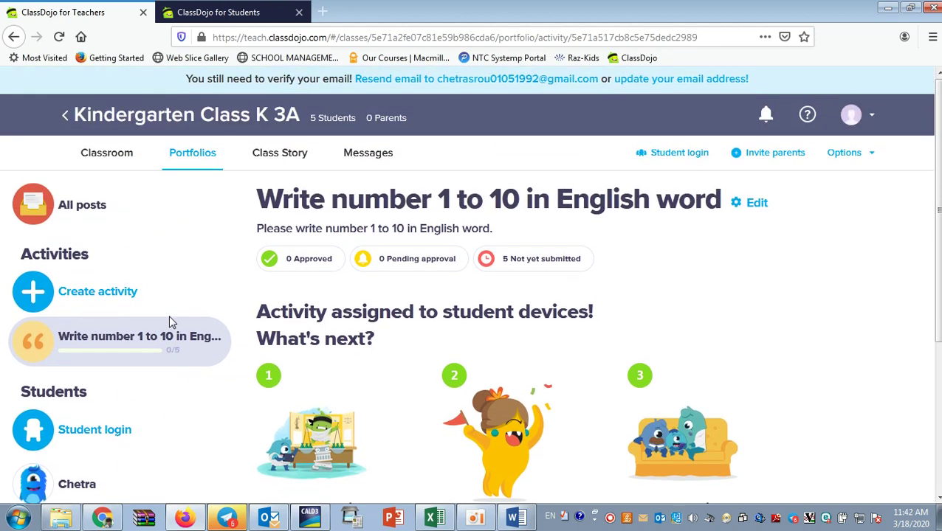
scroll(158, 368, down, 3)
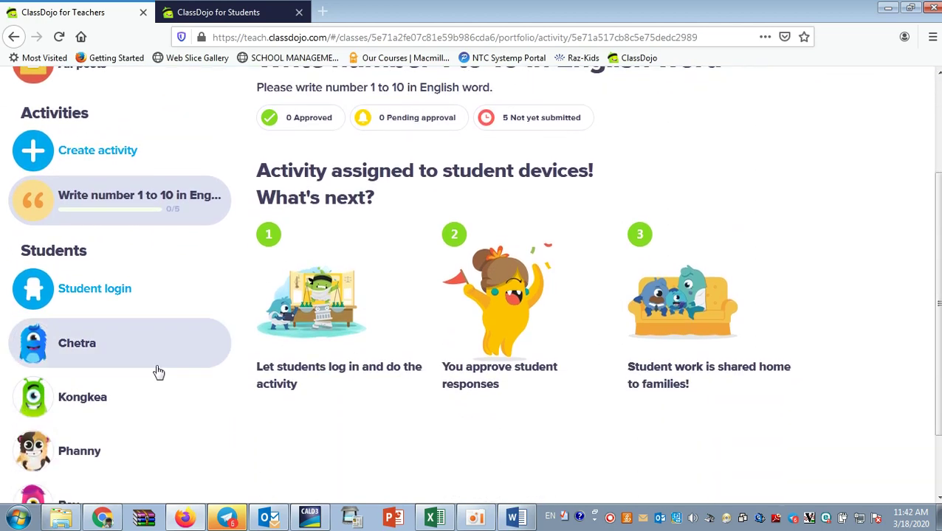
scroll(158, 372, up, 3)
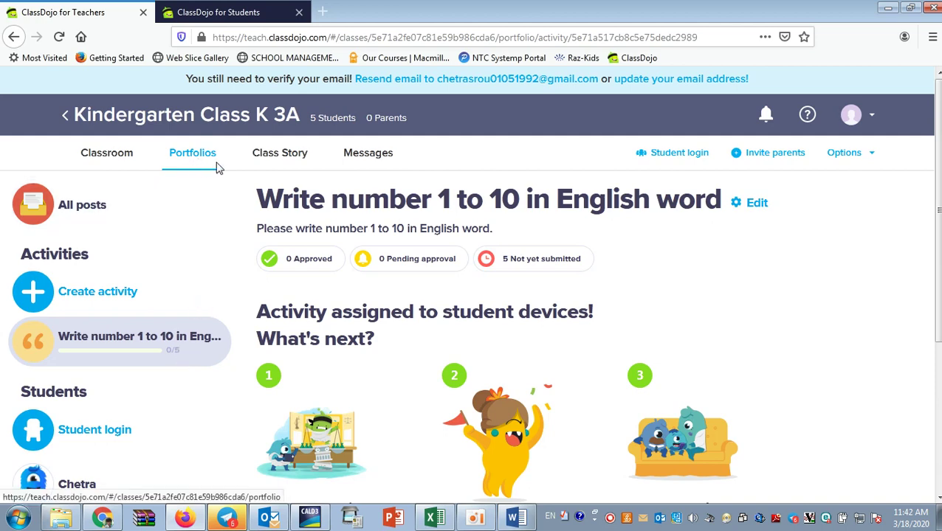
Open the Class Story, dismiss the events popup, and cancel the photo upload window.
click(276, 158)
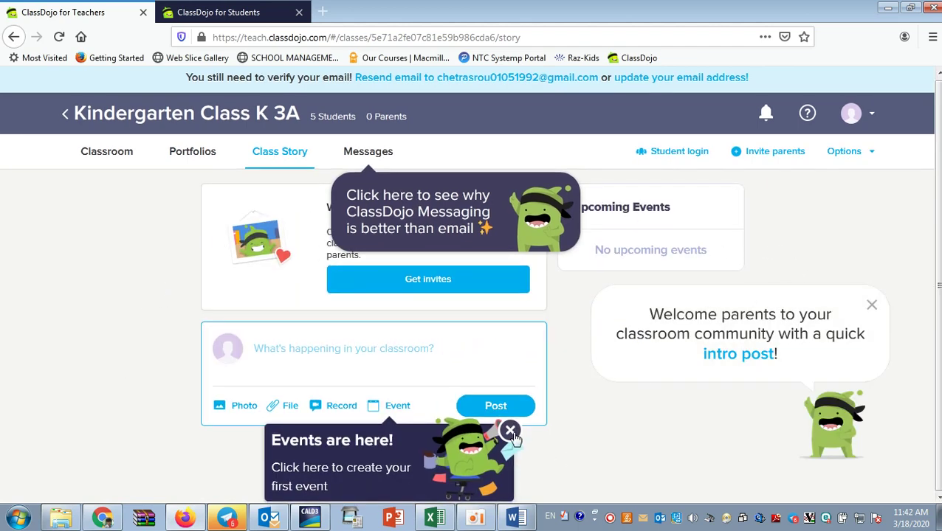
click(282, 436)
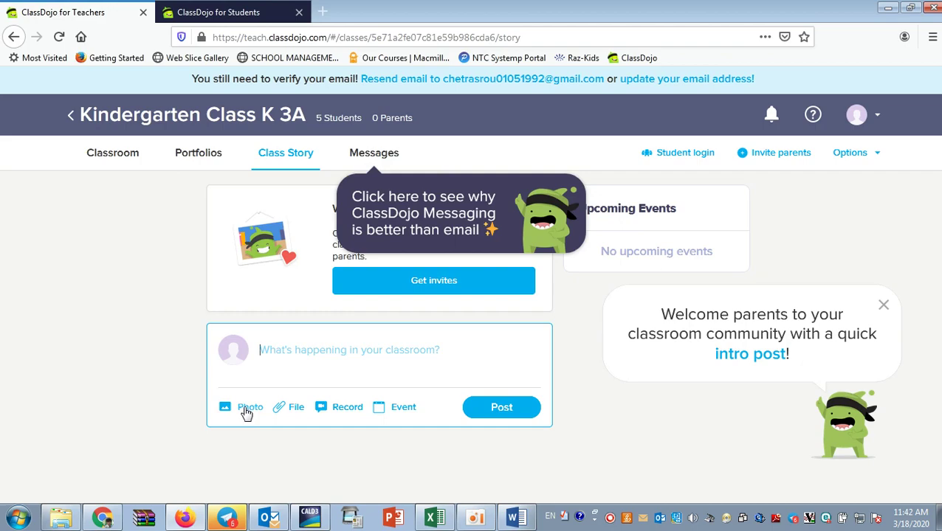
click(246, 412)
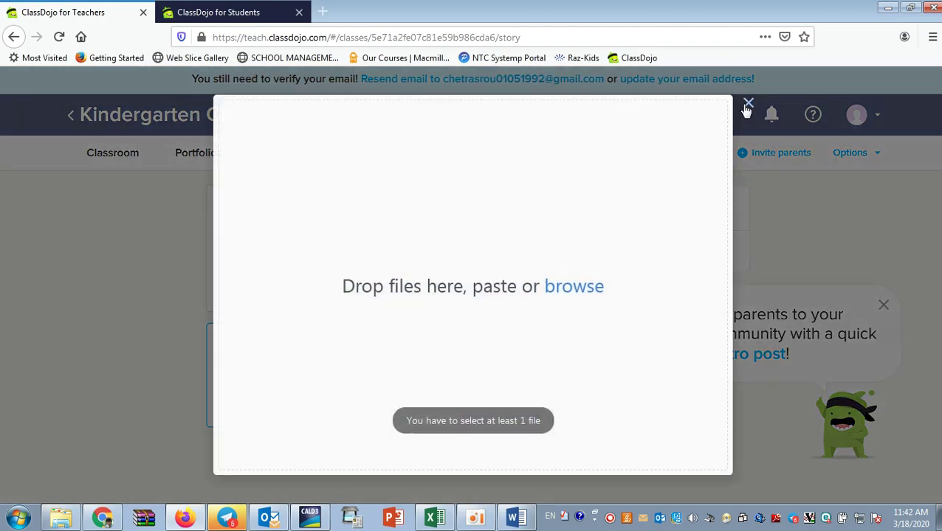
click(747, 105)
Cancel the file attachment, decline camera access for video, and close the Record video window.
click(293, 410)
click(747, 103)
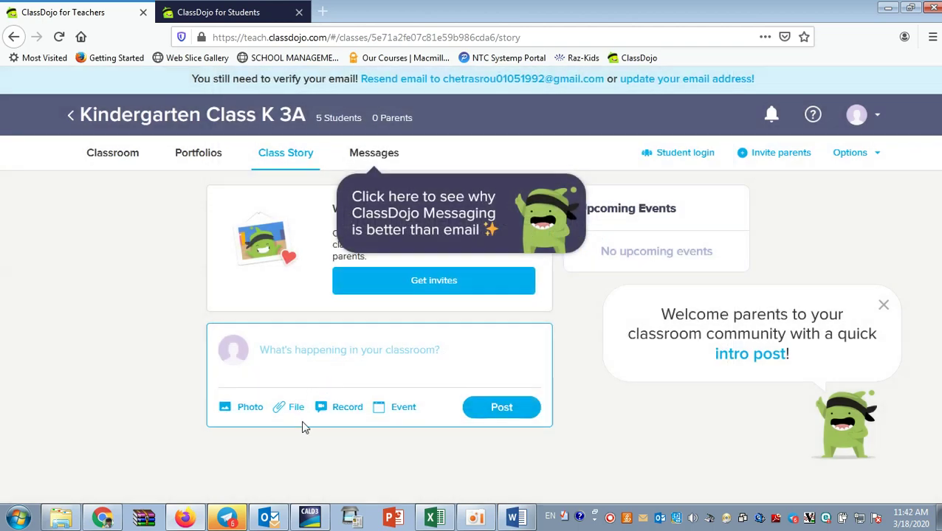
click(338, 411)
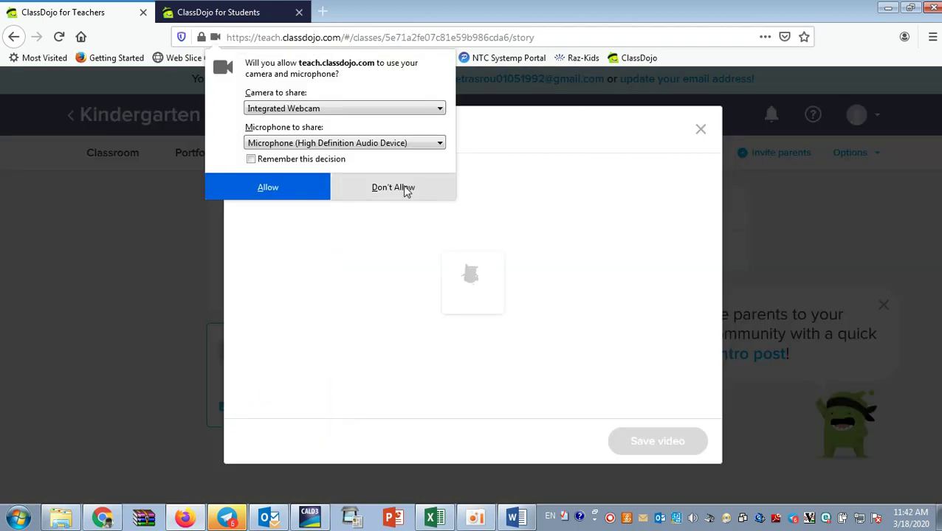
click(373, 188)
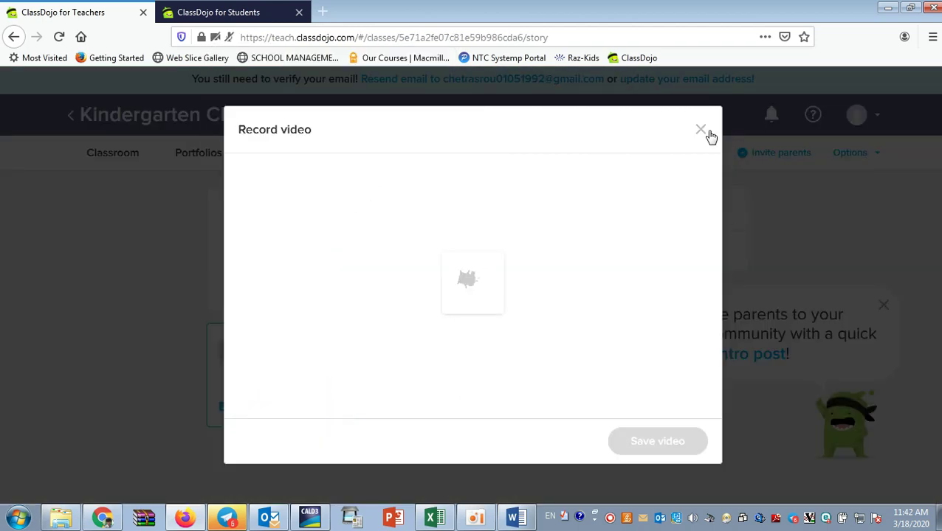
click(701, 130)
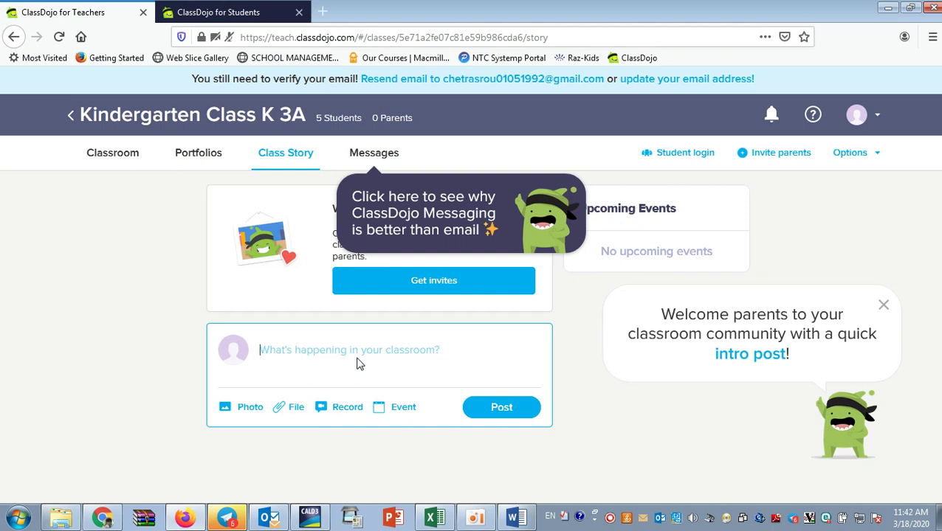
Post 'Hello everyone! I will use ClassDojo for communication.' to the Kindergarten Class K 3A story.
text(hE)
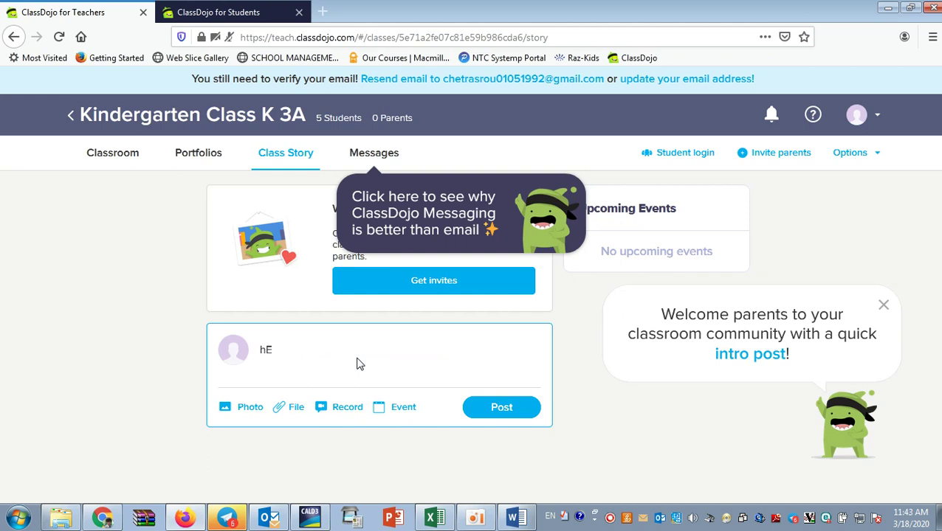
key(BackSpace)
text(Hello everyone! I will use Cl)
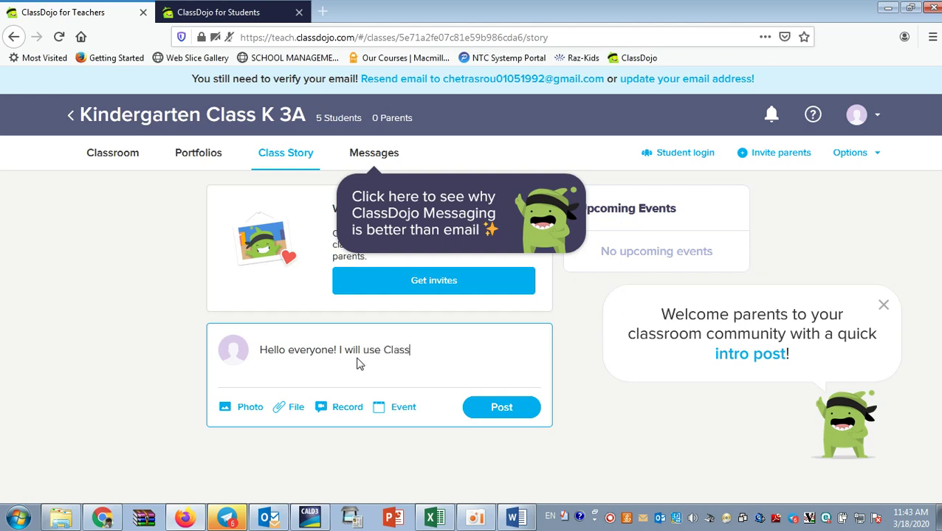
text(as)
key(BackSpace)
key(BackSpace)
key(BackSpace)
text(for communication.)
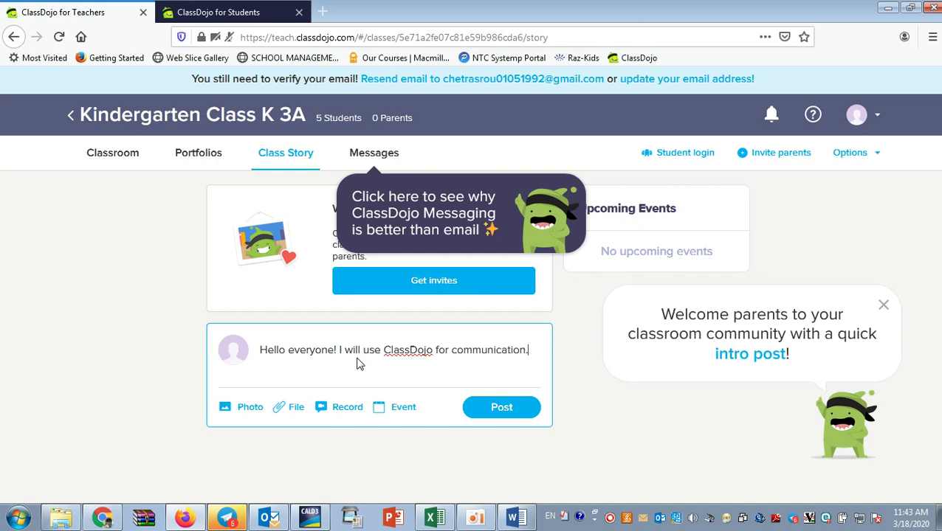
click(487, 419)
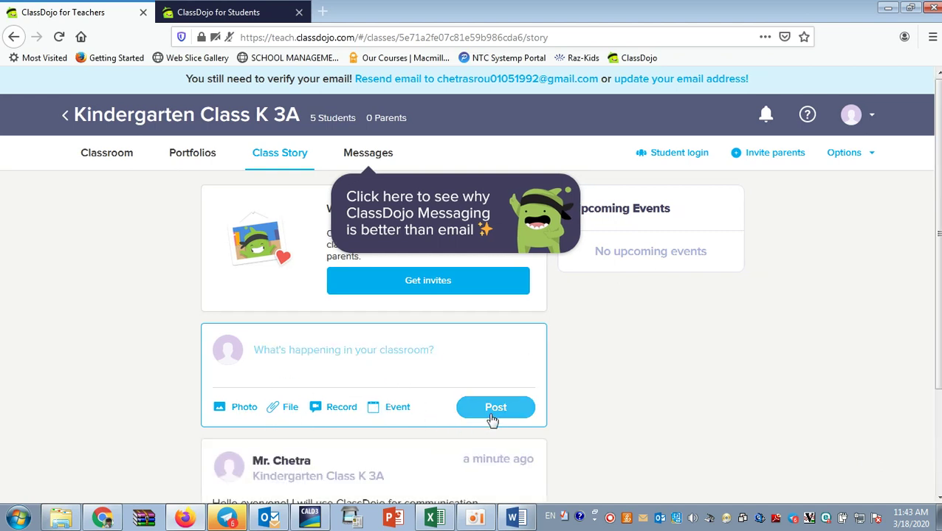
scroll(620, 435, down, 3)
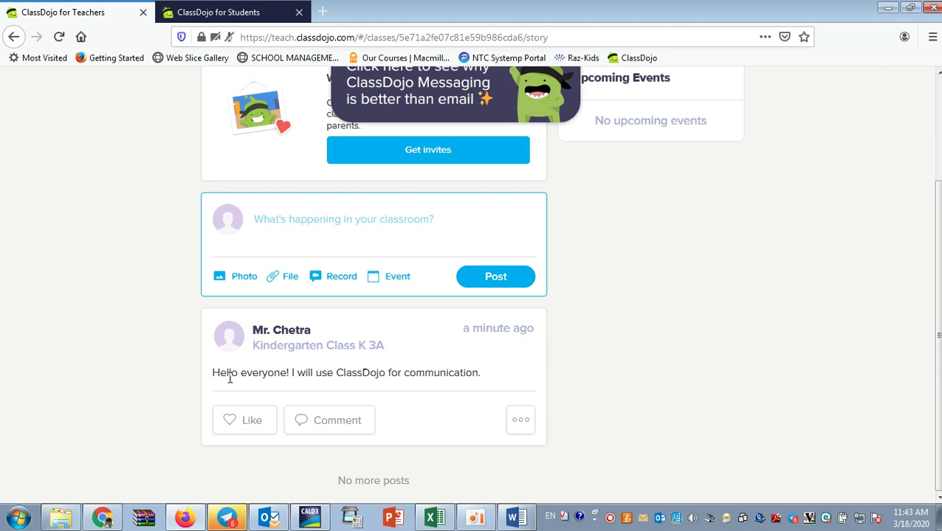
scroll(353, 391, up, 3)
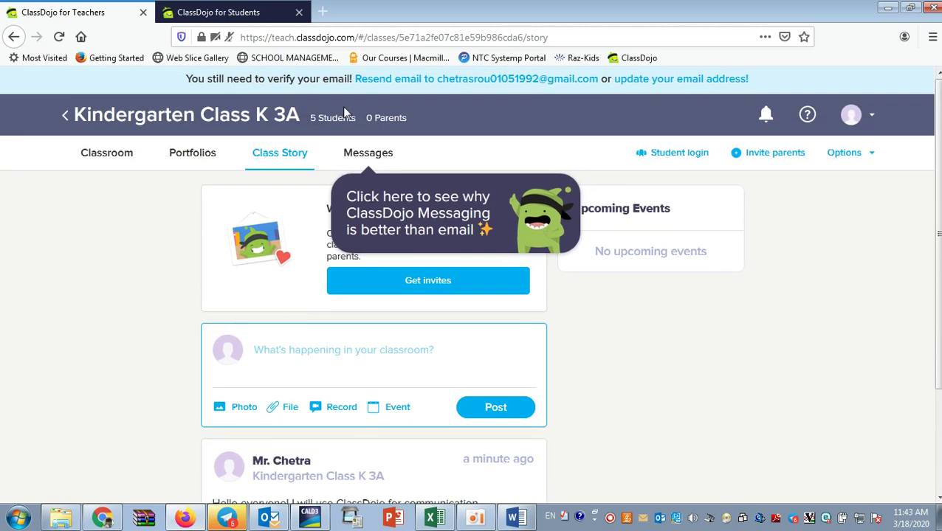
Reload student.classdojo.com, confirm the teacher's post under Stories, and return to the teacher tab.
click(198, 7)
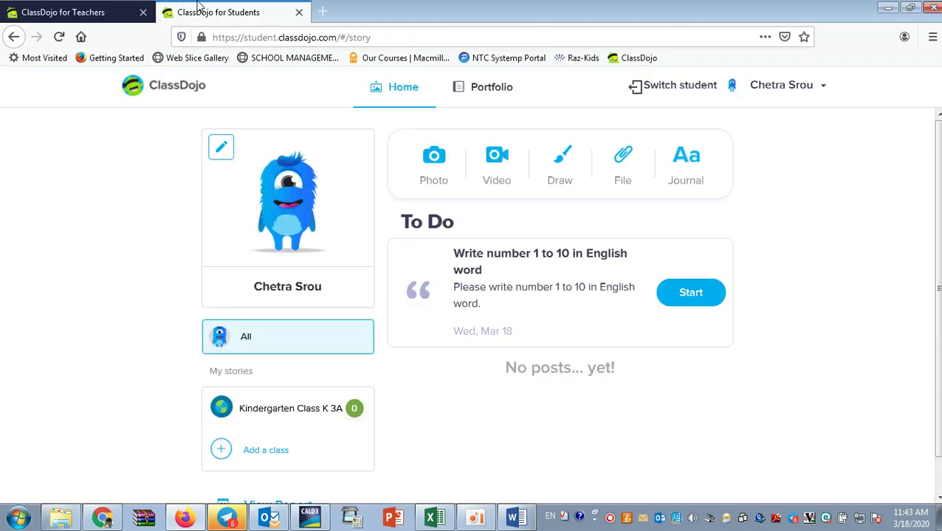
click(406, 38)
click(403, 38)
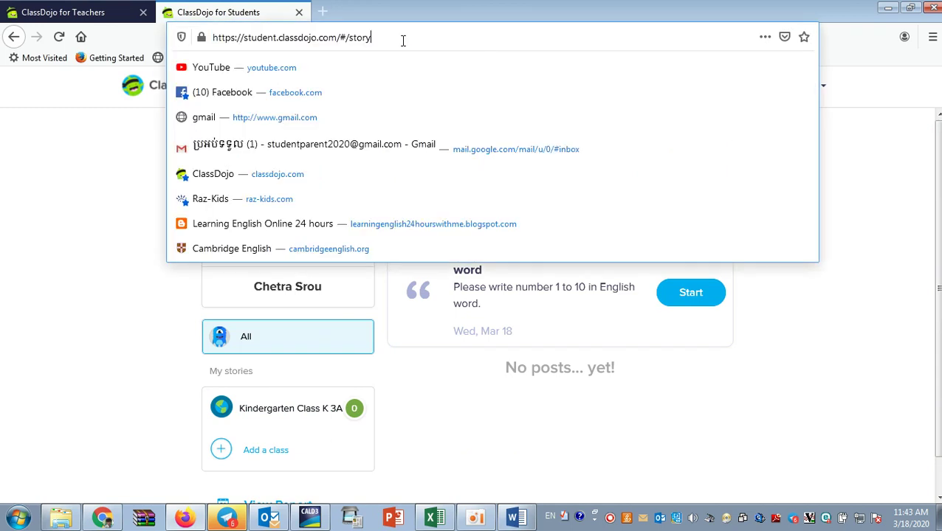
key(BackSpace)
key(BackSpace)
key(BackSpace)
key(BackSpace)
key(BackSpace)
key(BackSpace)
key(BackSpace)
key(BackSpace)
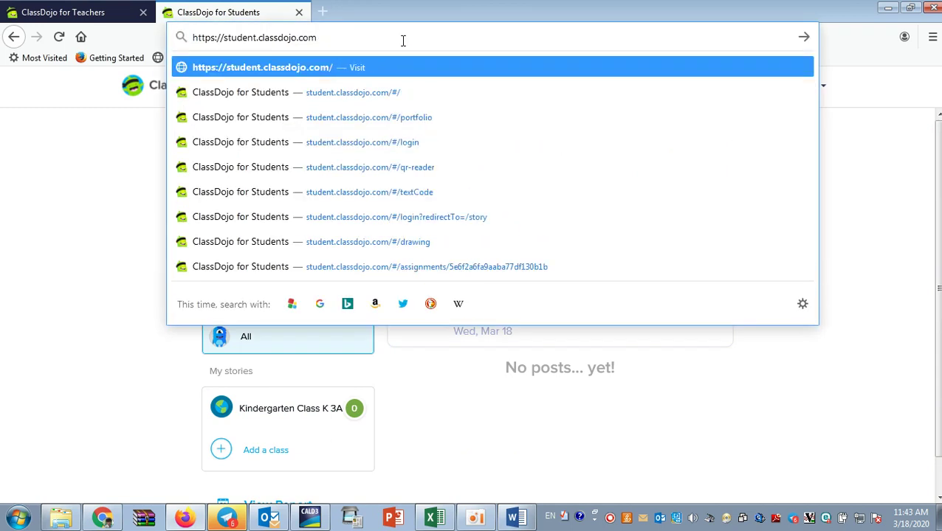
key(Return)
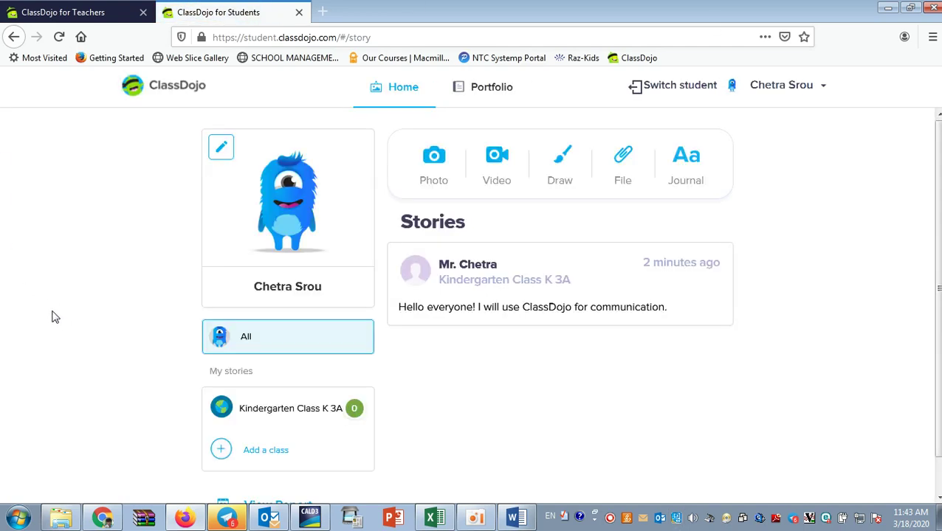
scroll(796, 306, down, 1)
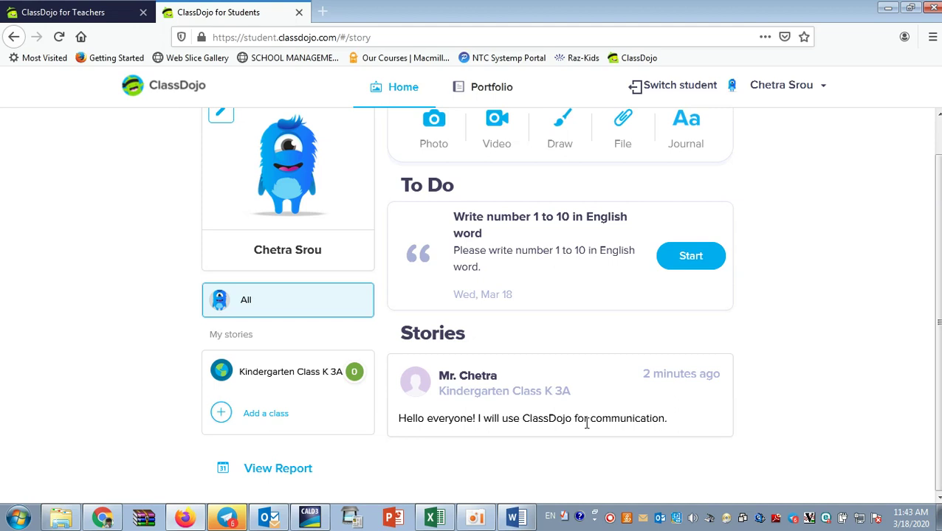
scroll(615, 426, up, 1)
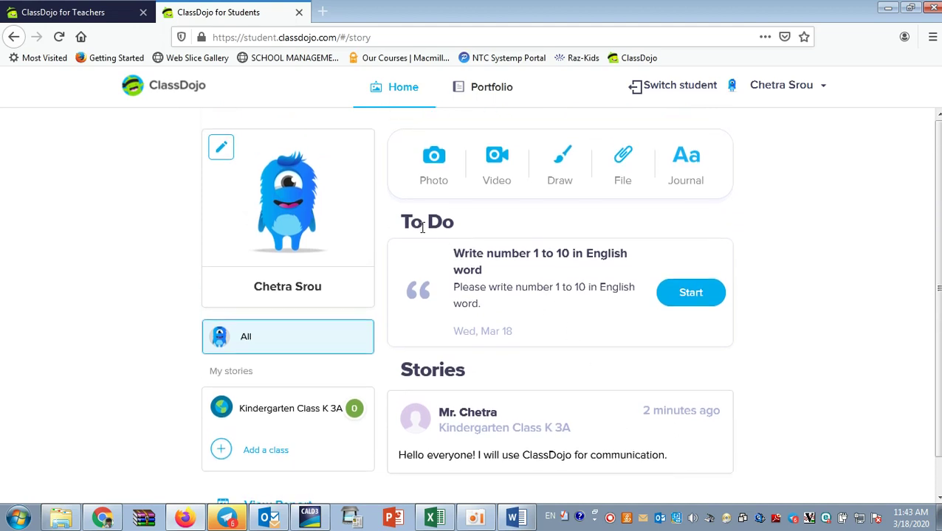
scroll(509, 384, down, 1)
scroll(495, 373, up, 1)
scroll(499, 357, down, 1)
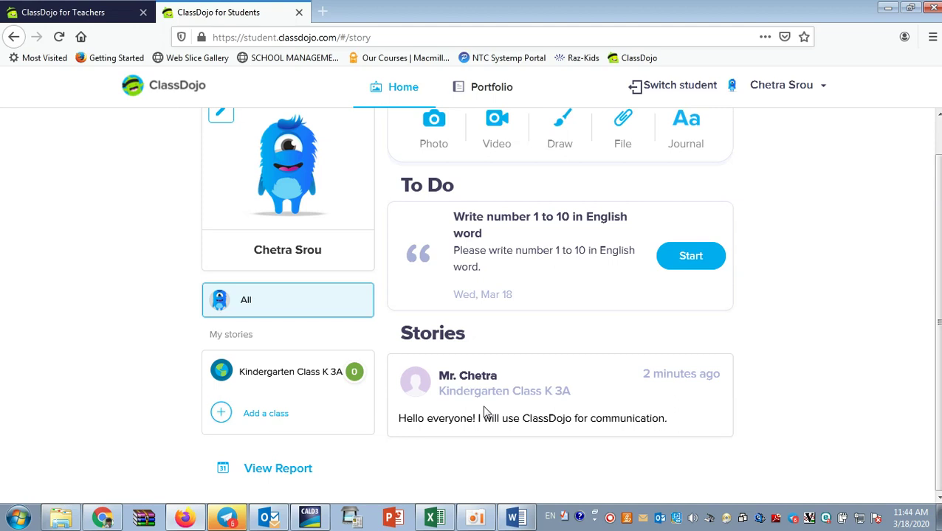
scroll(485, 412, up, 1)
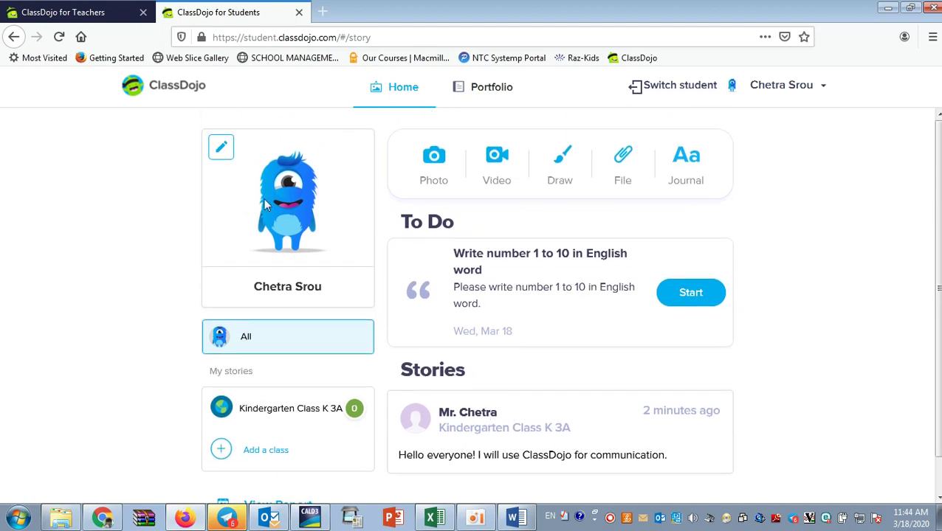
click(42, 9)
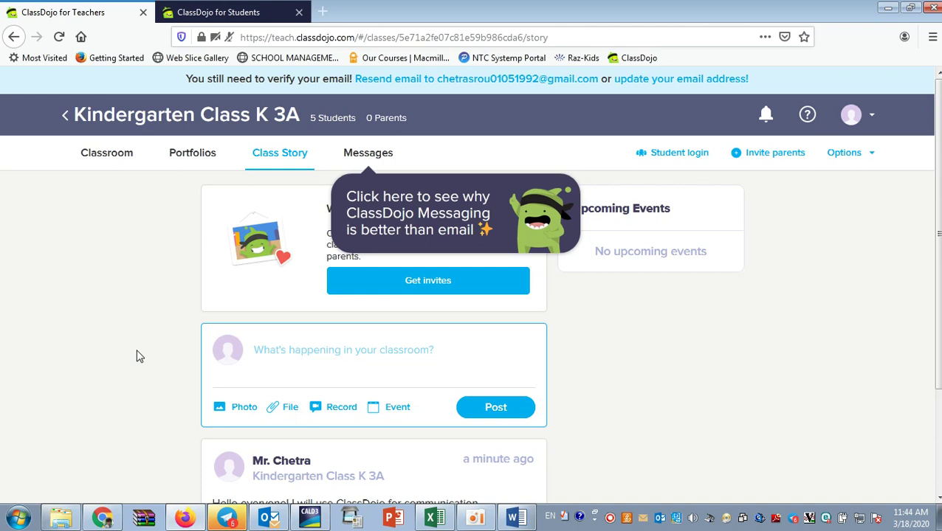
Open the parent invitation settings for Kindergarten Class K 3A.
click(474, 519)
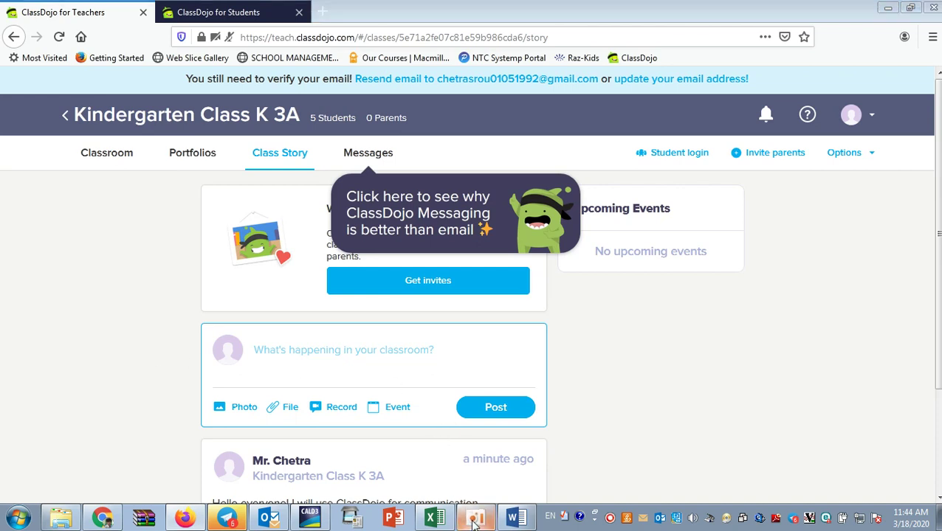
click(475, 519)
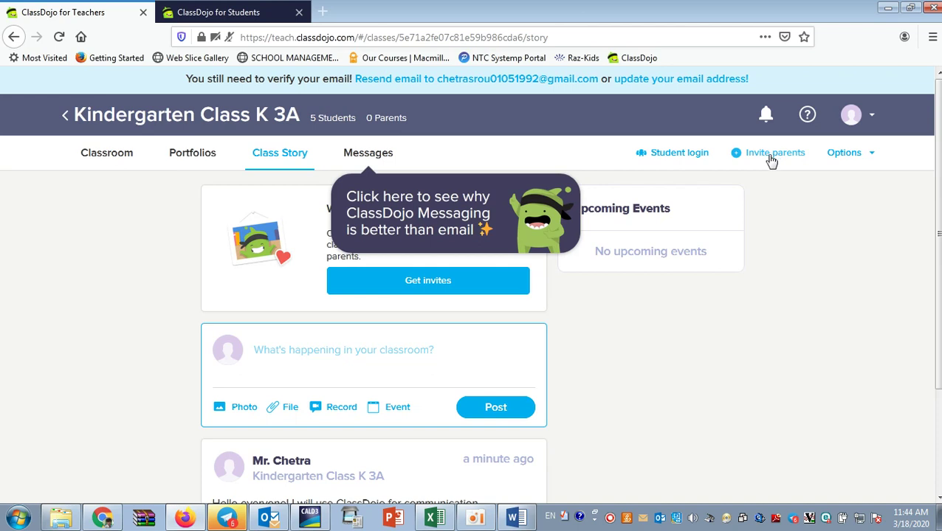
click(772, 157)
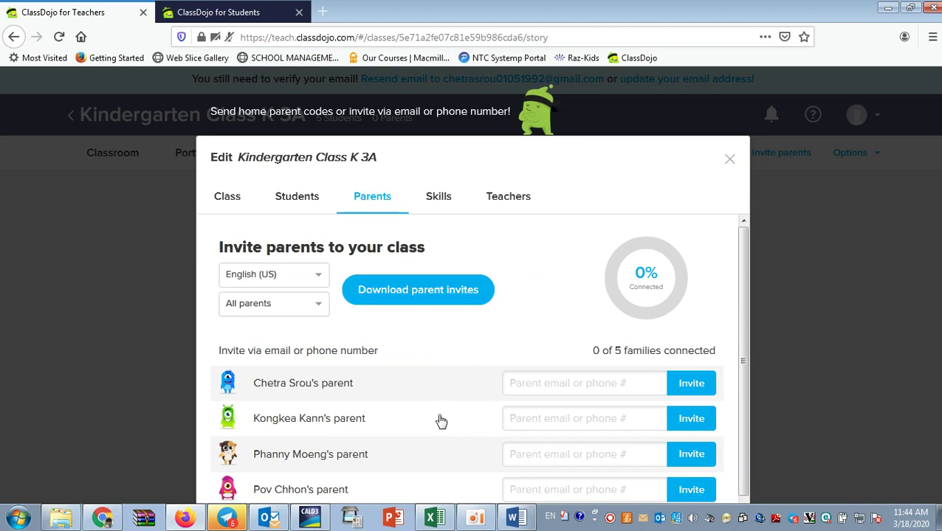
scroll(446, 402, down, 1)
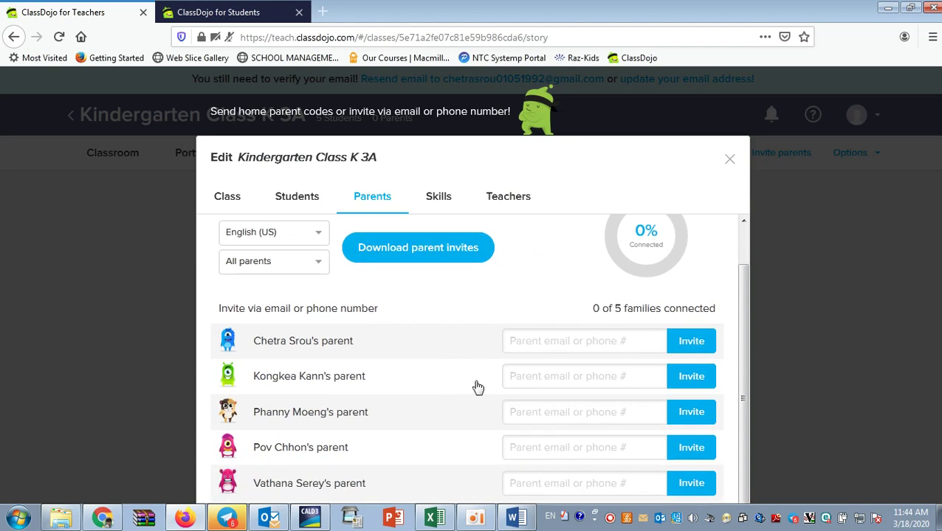
scroll(443, 361, up, 1)
scroll(491, 396, down, 1)
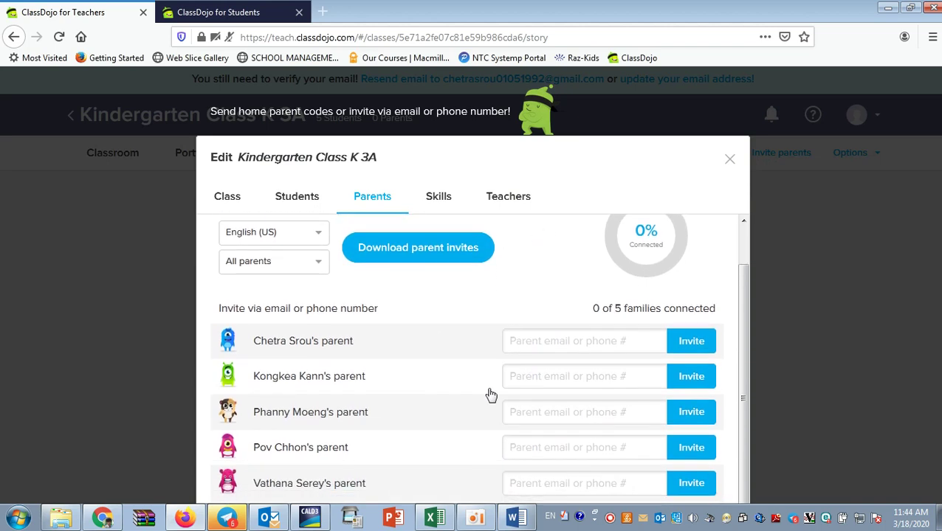
Step through the e-mail or phone fields for all five students' parents.
click(561, 336)
click(542, 374)
click(551, 409)
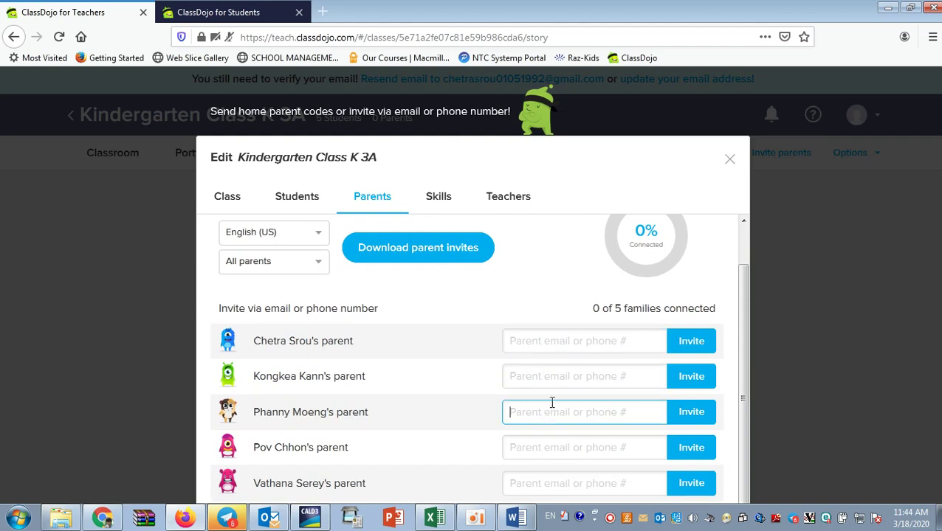
click(550, 345)
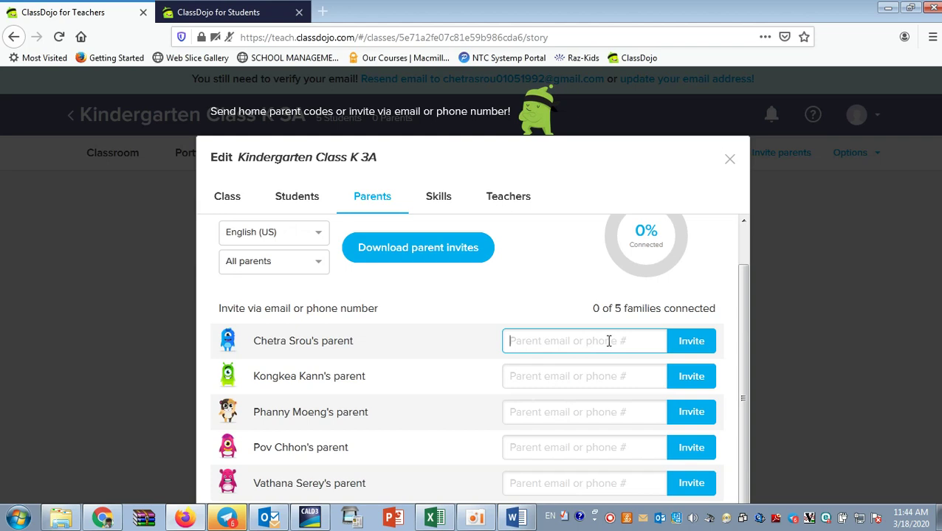
click(579, 381)
click(577, 422)
click(566, 380)
click(564, 415)
click(559, 444)
click(552, 482)
click(545, 446)
click(549, 415)
click(547, 374)
click(545, 342)
click(544, 374)
click(544, 410)
click(545, 347)
scroll(533, 394, up, 1)
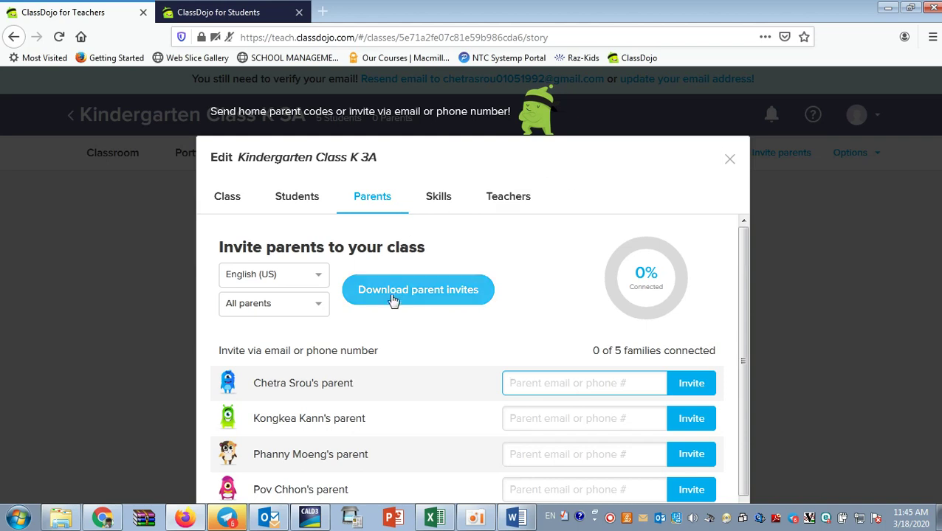
Download and save the printable parent invites file.
click(445, 299)
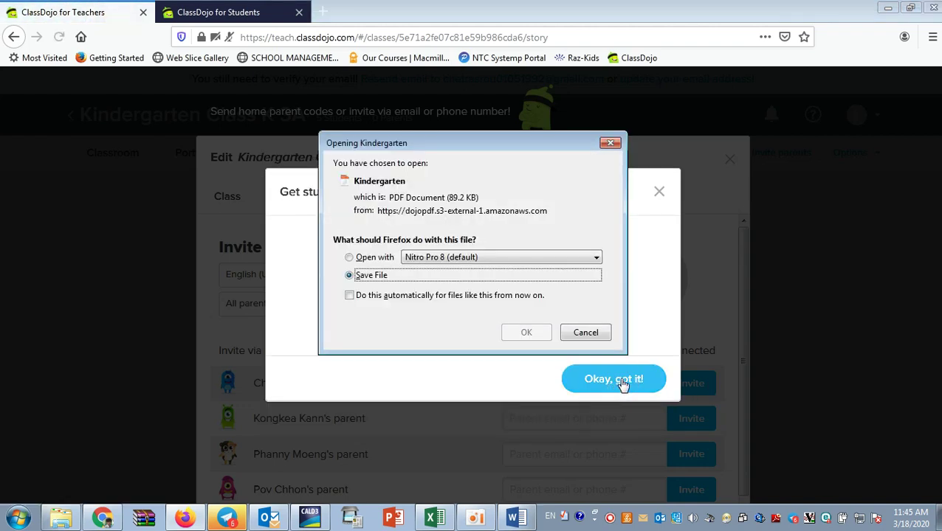
click(527, 332)
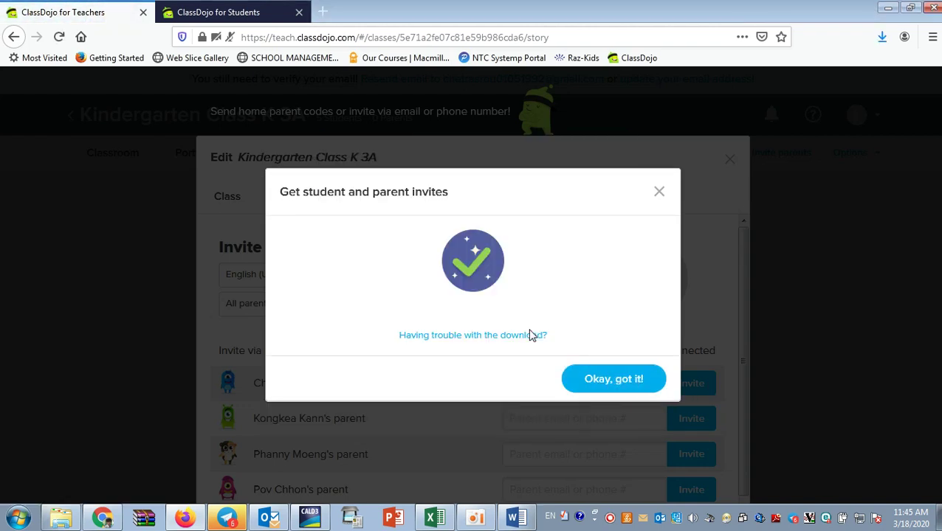
click(661, 196)
Open the downloaded Kindergarten(2) file in Adobe Acrobat.
click(882, 36)
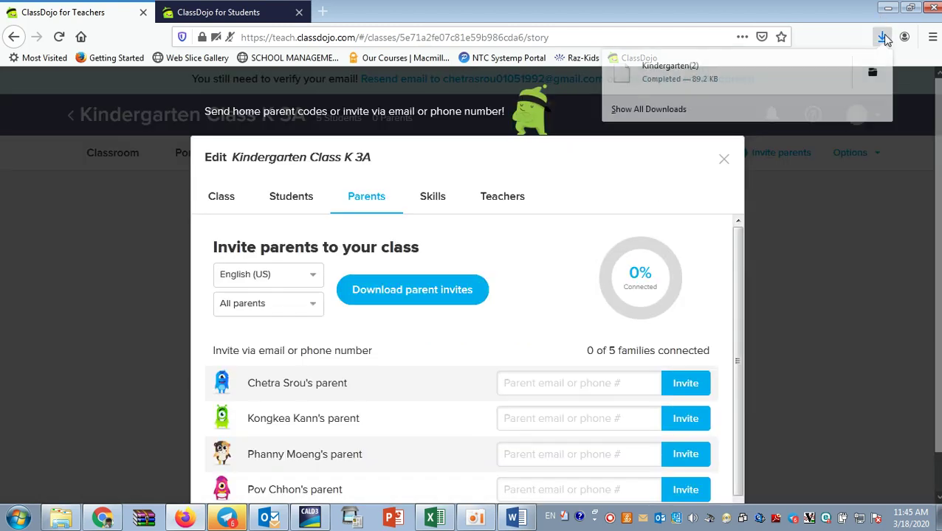
click(833, 76)
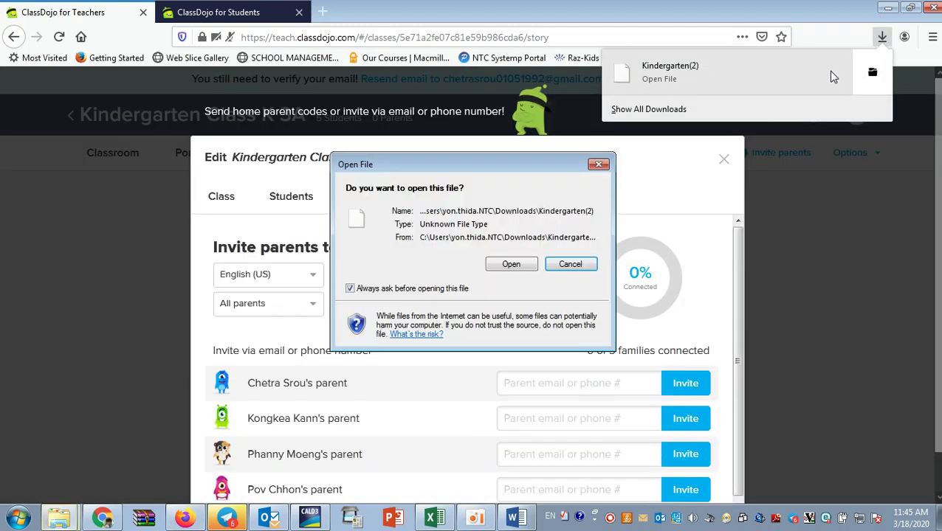
click(511, 265)
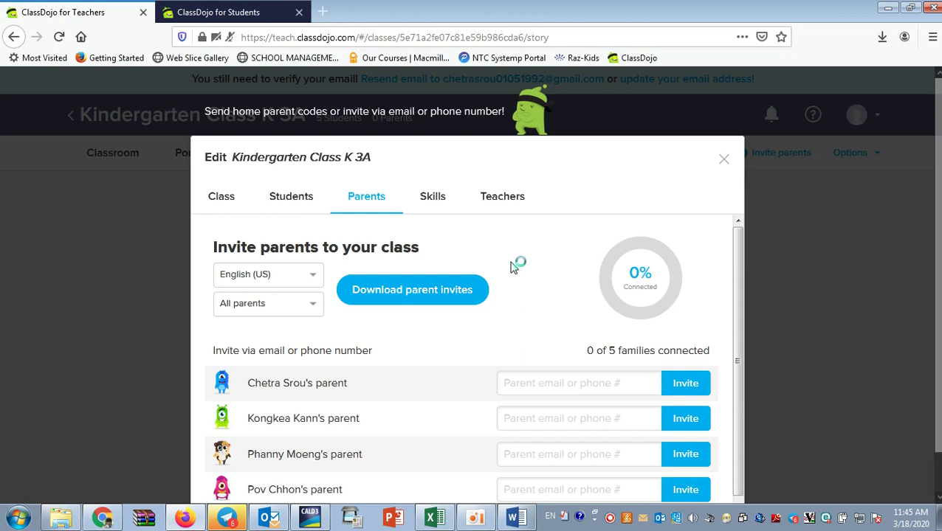
click(575, 400)
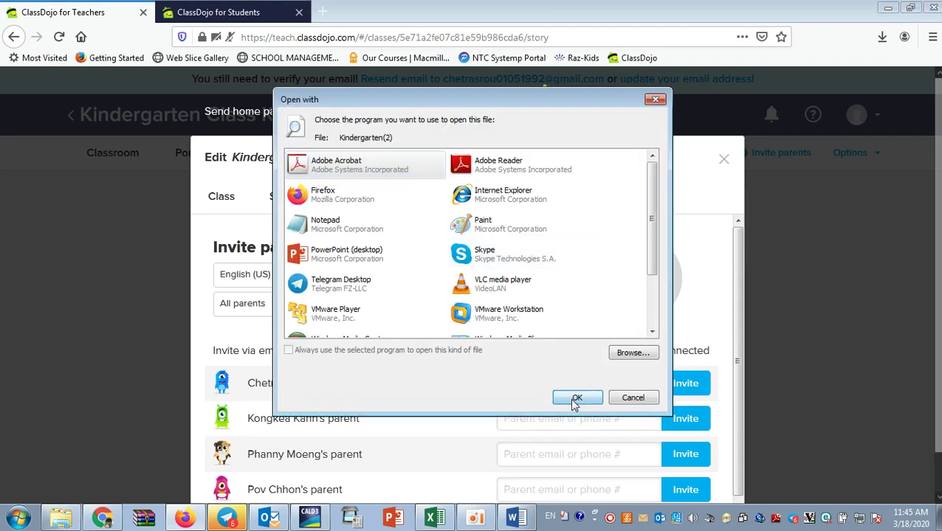
click(570, 265)
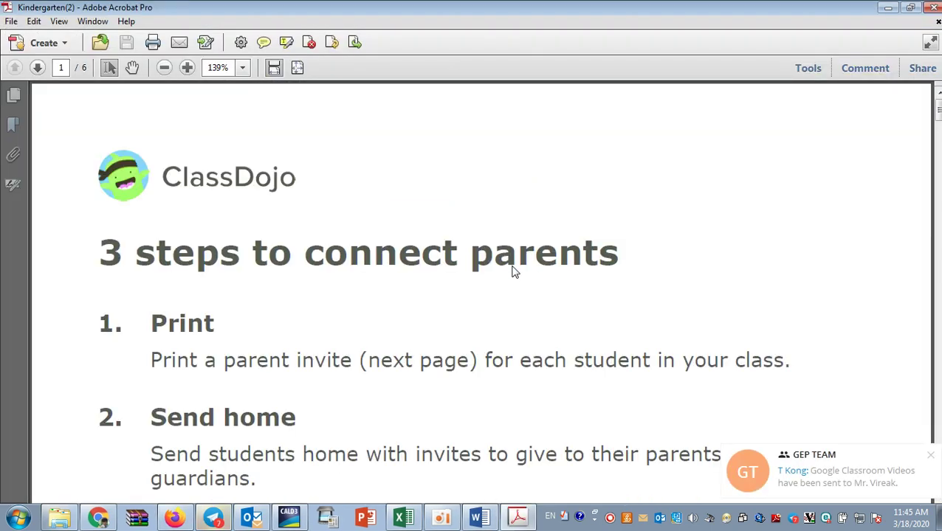
Page through the six-page invites PDF, dismissing chat notifications, then close Acrobat.
click(931, 459)
scroll(290, 286, down, 2)
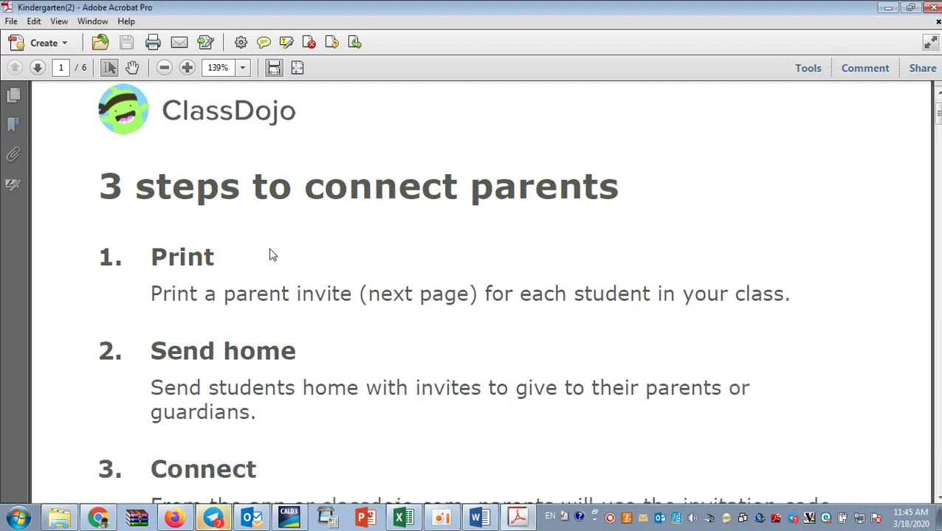
scroll(392, 334, down, 12)
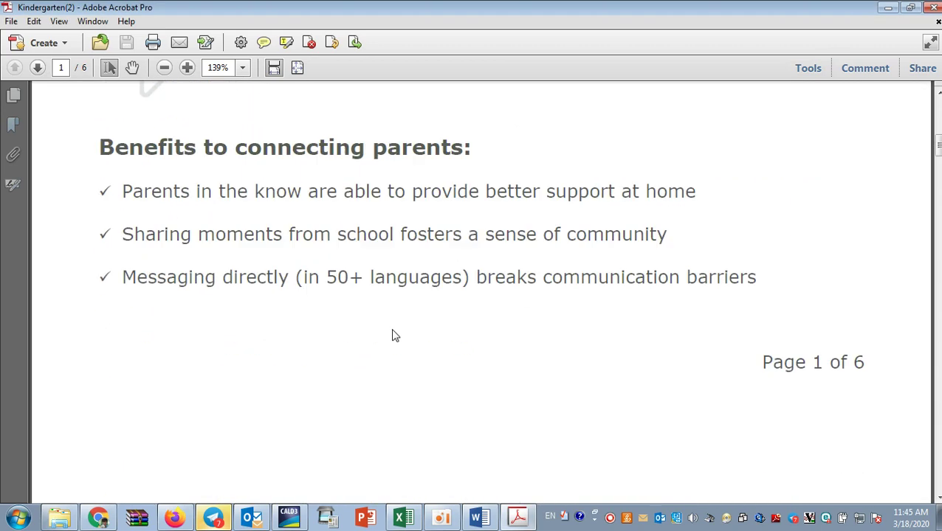
drag(936, 181, 937, 174)
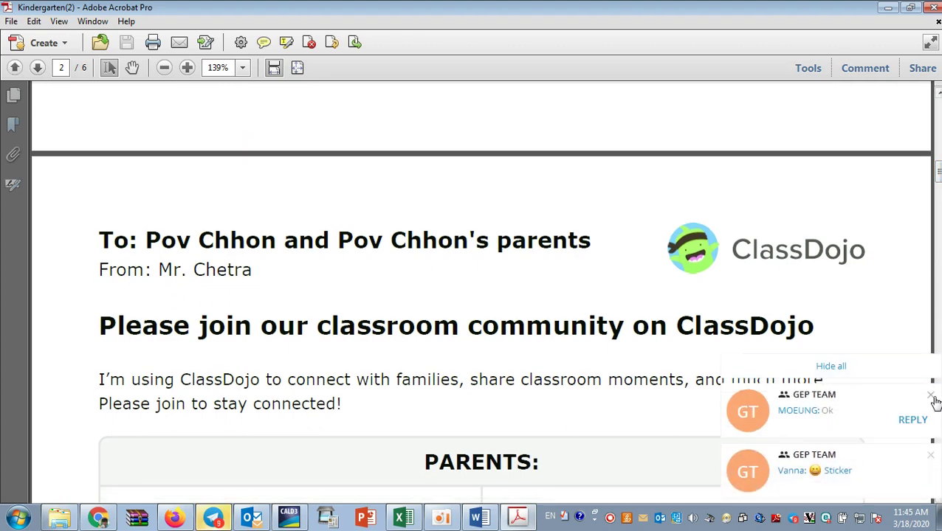
click(930, 397)
click(930, 456)
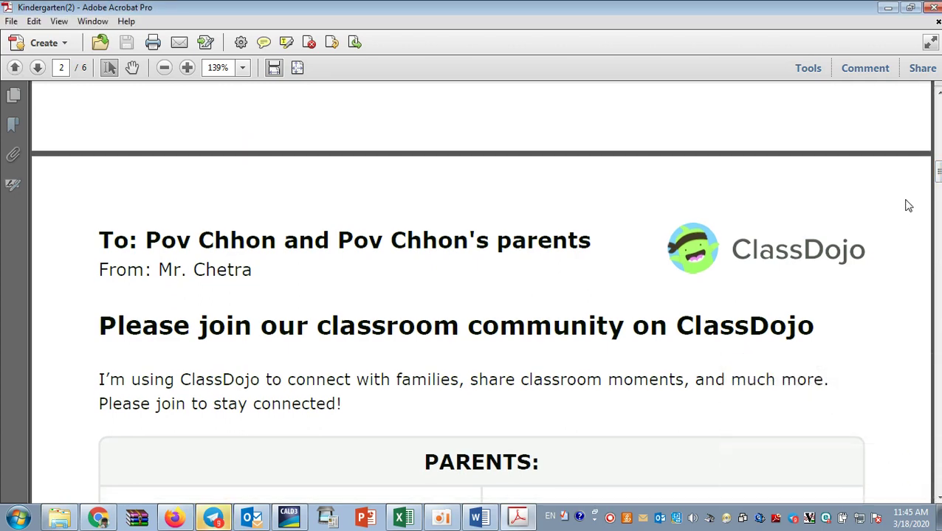
drag(937, 176, 938, 240)
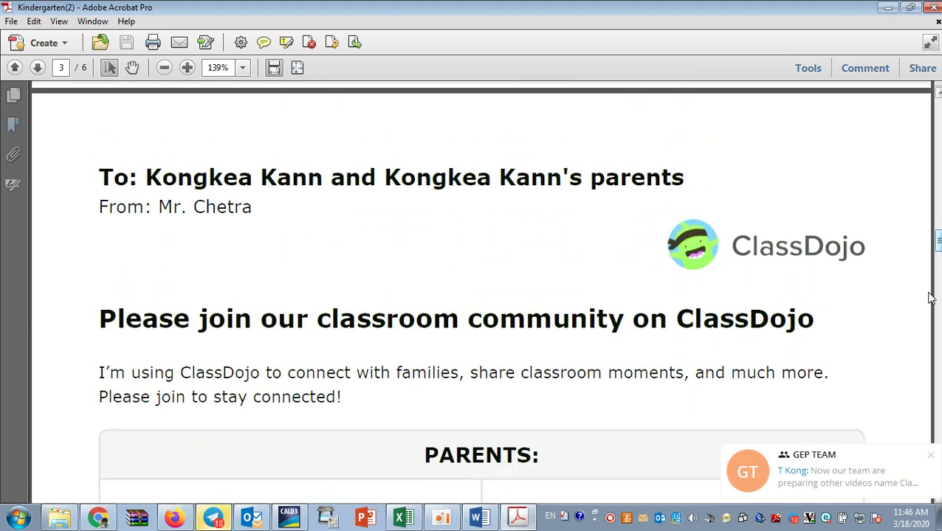
click(929, 455)
drag(938, 240, 938, 109)
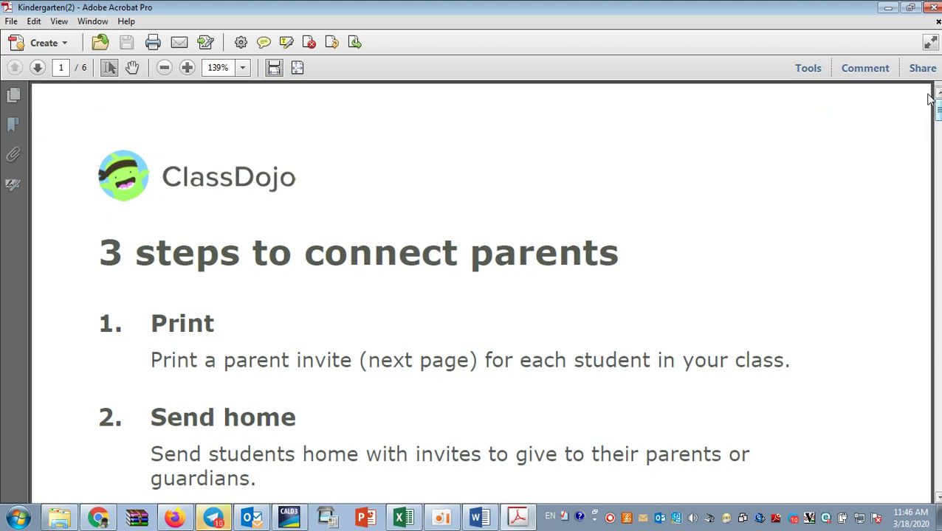
click(935, 9)
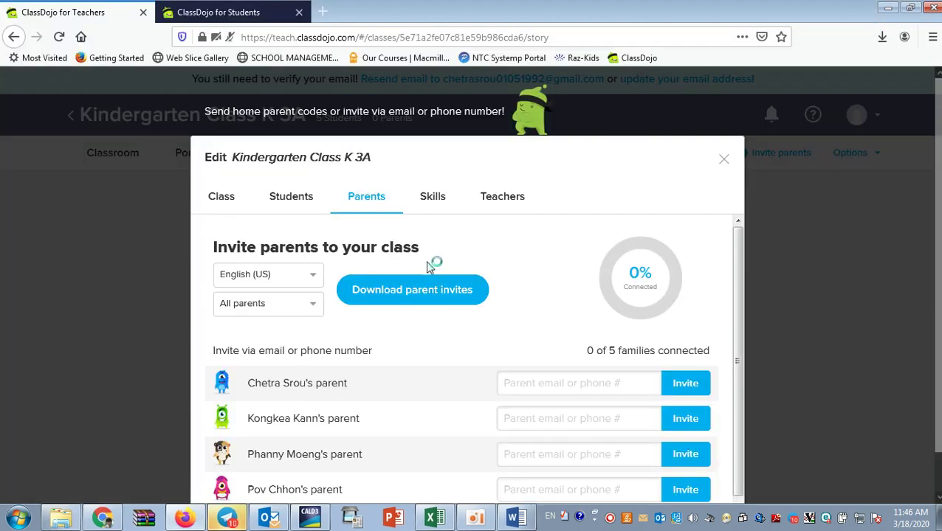
Close the Edit class window and return to the list of all classes.
click(723, 163)
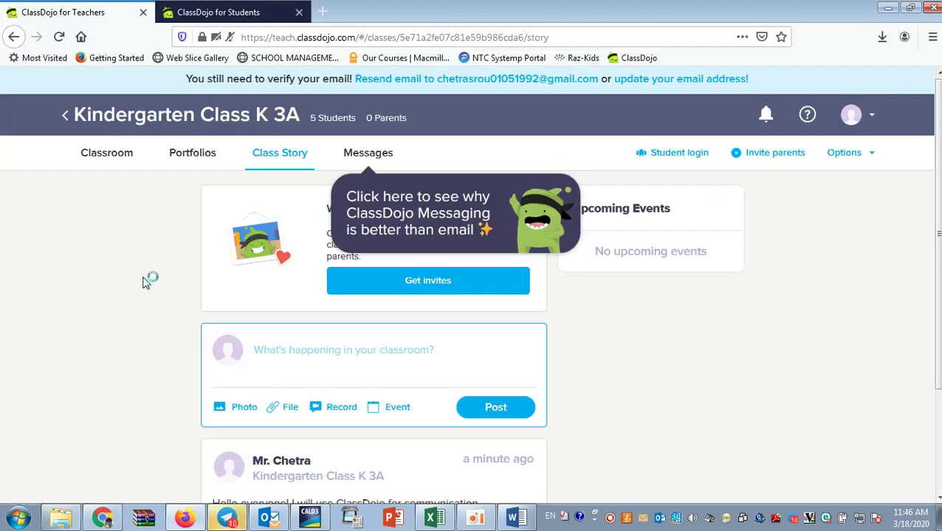
scroll(134, 312, down, 2)
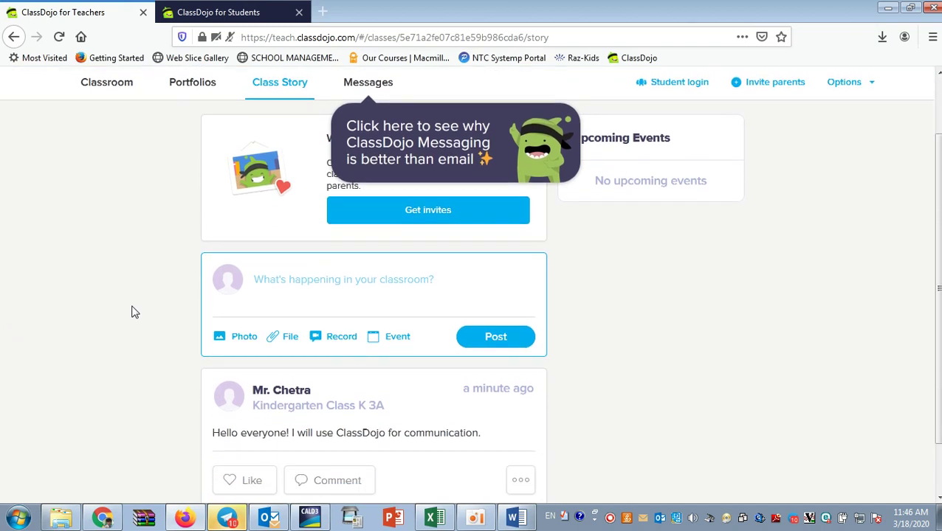
scroll(133, 311, up, 2)
click(110, 153)
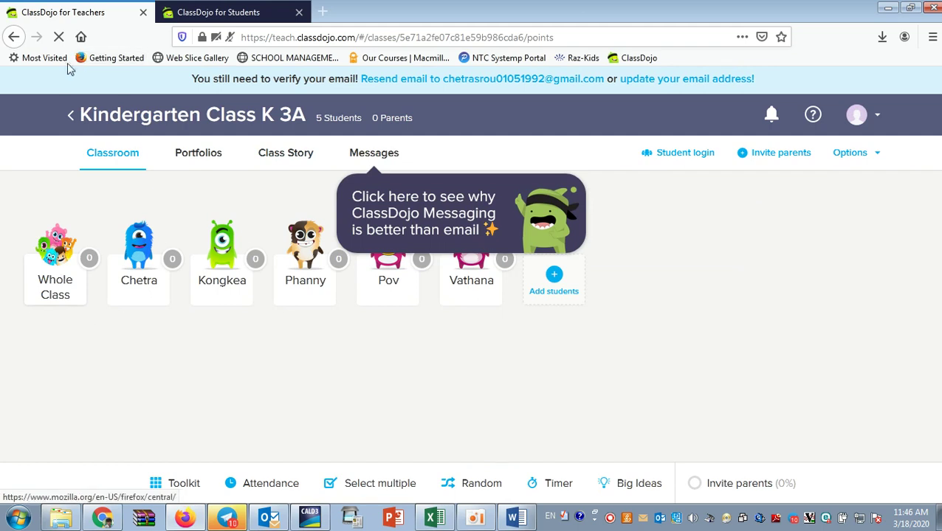
click(72, 118)
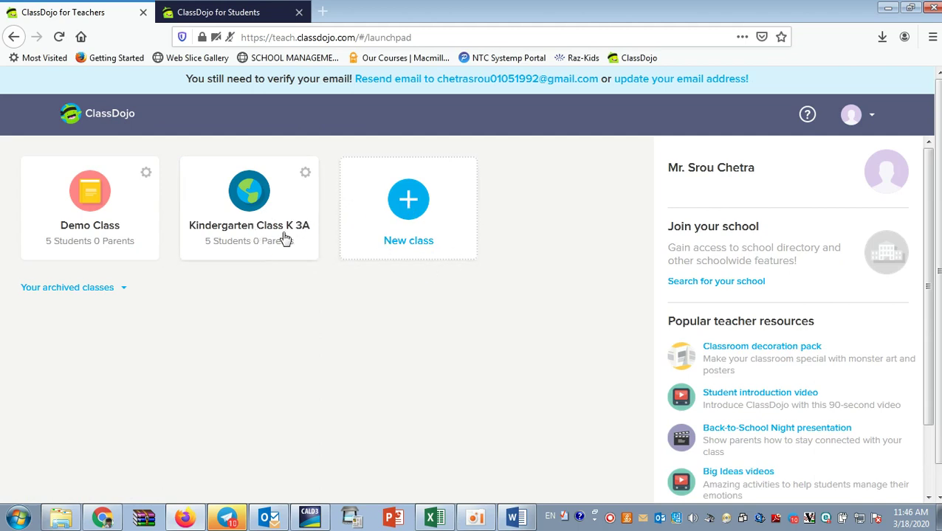
Create Kindergarten Class K 3B with grade Kindergarten, sharing all points with parents.
click(404, 206)
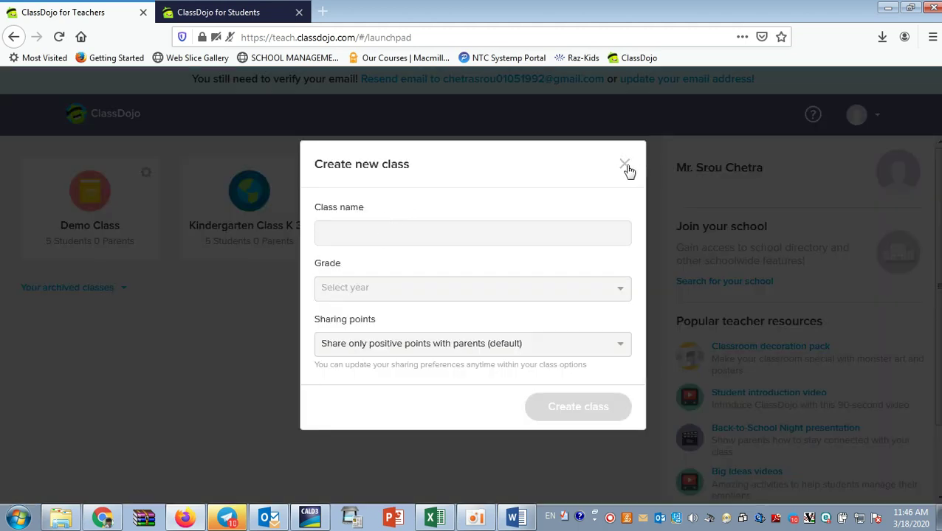
click(476, 228)
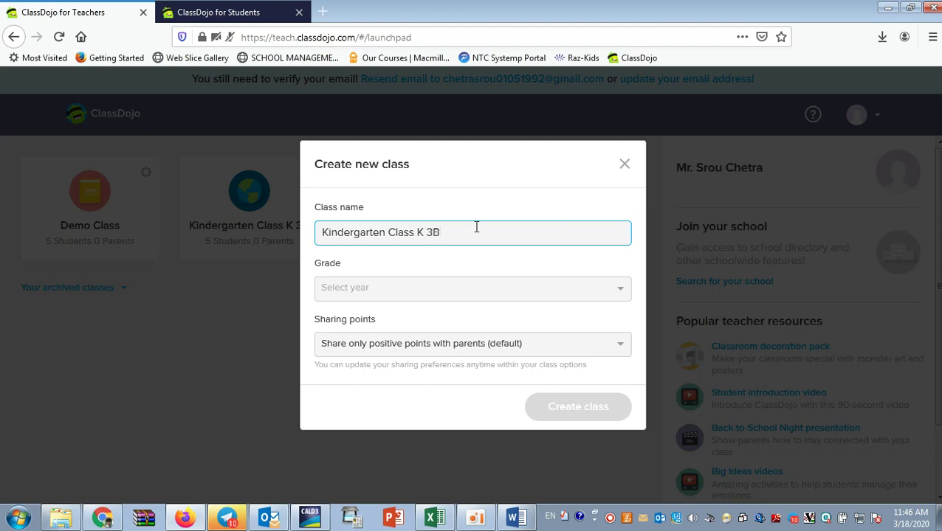
click(610, 290)
click(399, 336)
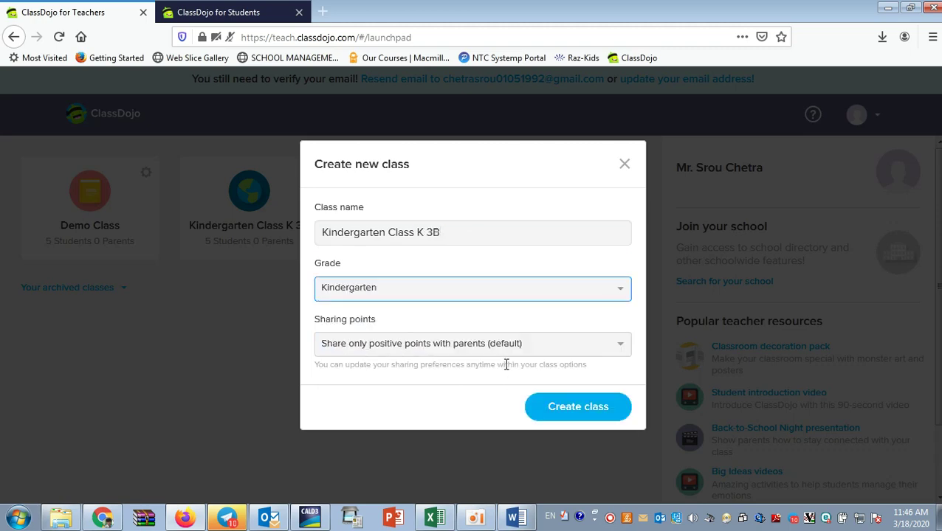
click(532, 352)
click(440, 391)
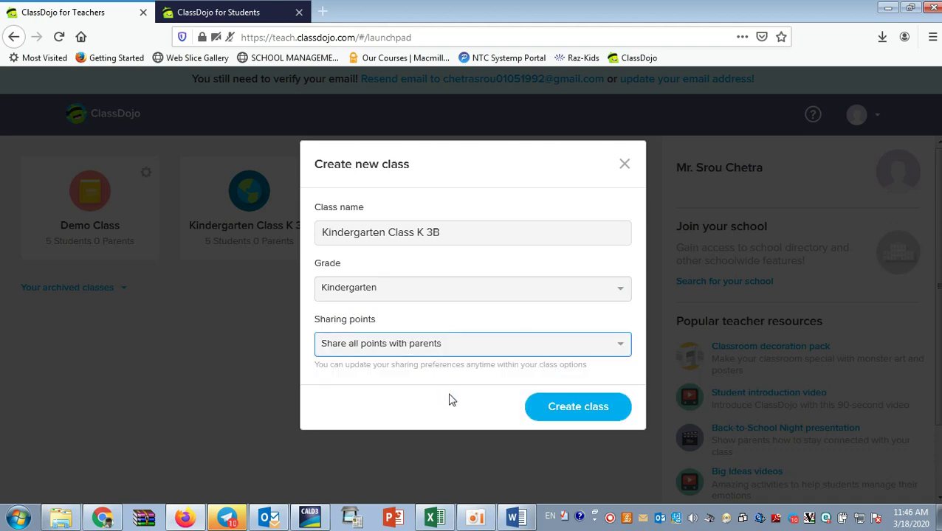
click(578, 407)
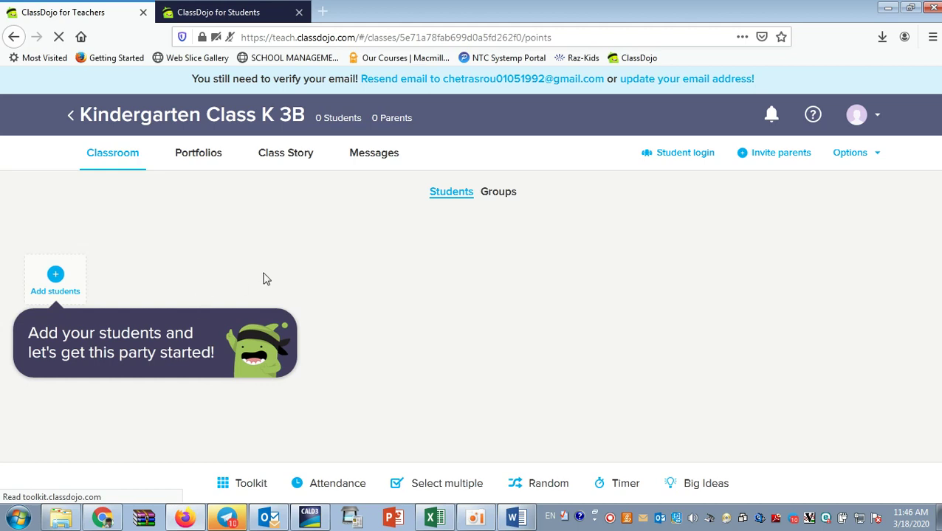
Add one student by name to K 3B, save, and return to the class list.
click(48, 284)
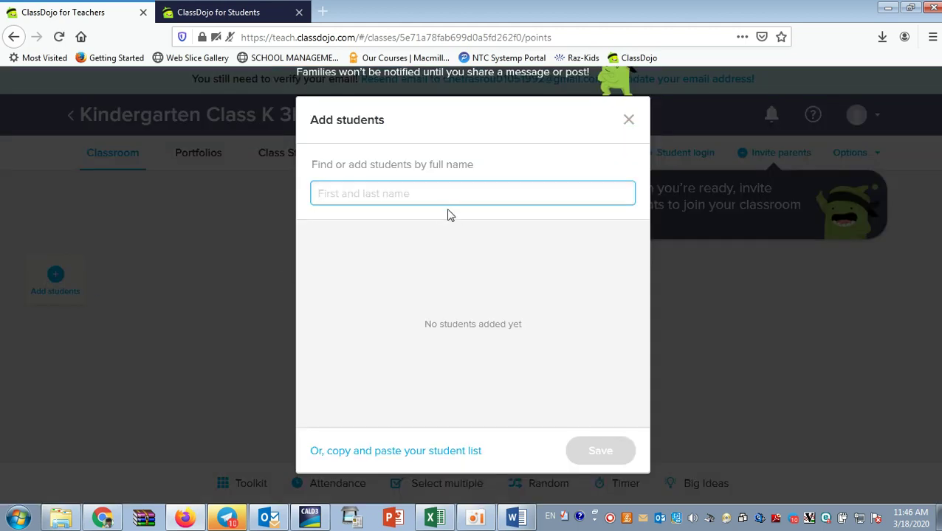
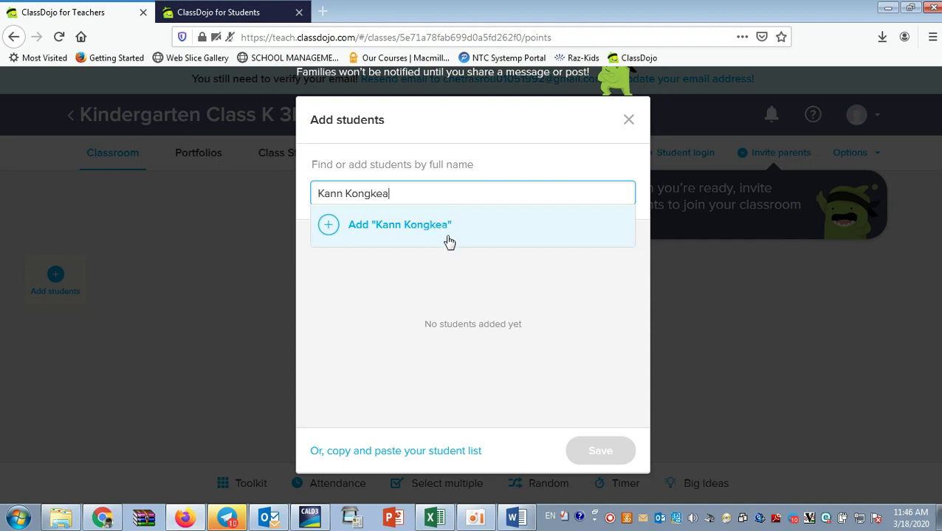
click(448, 241)
click(610, 446)
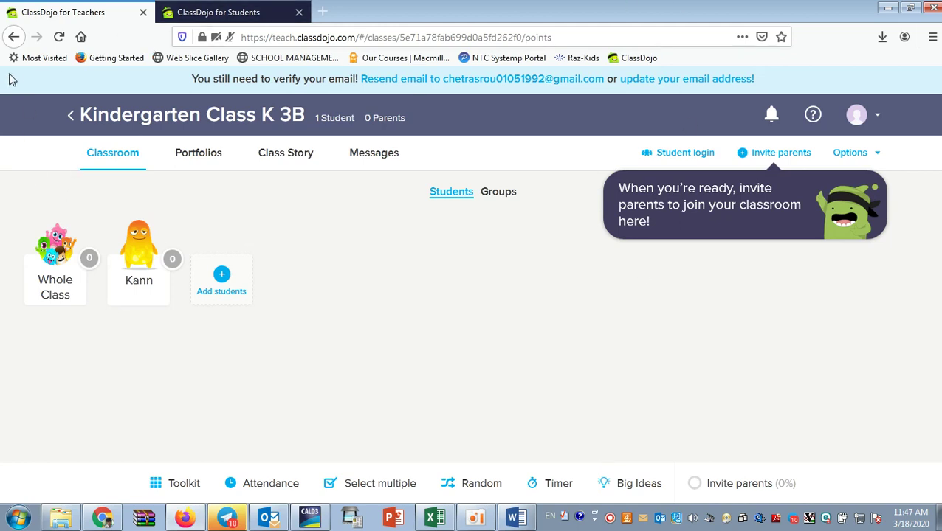
click(71, 115)
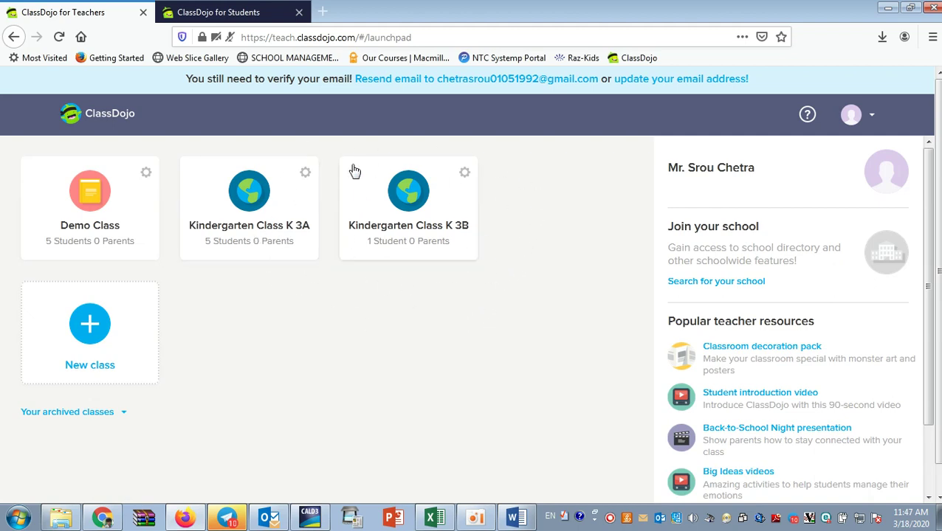
Archive Kindergarten Class K 3B from its class options.
click(465, 174)
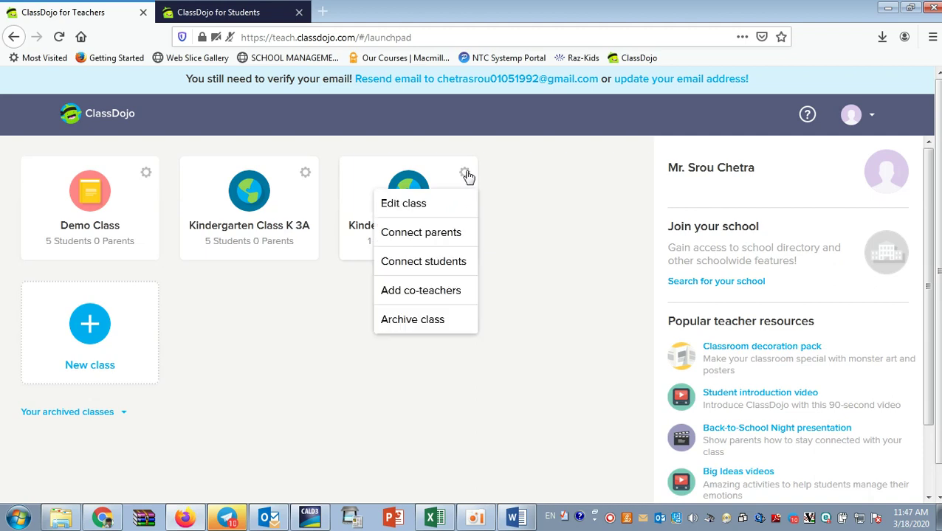
click(465, 174)
click(467, 176)
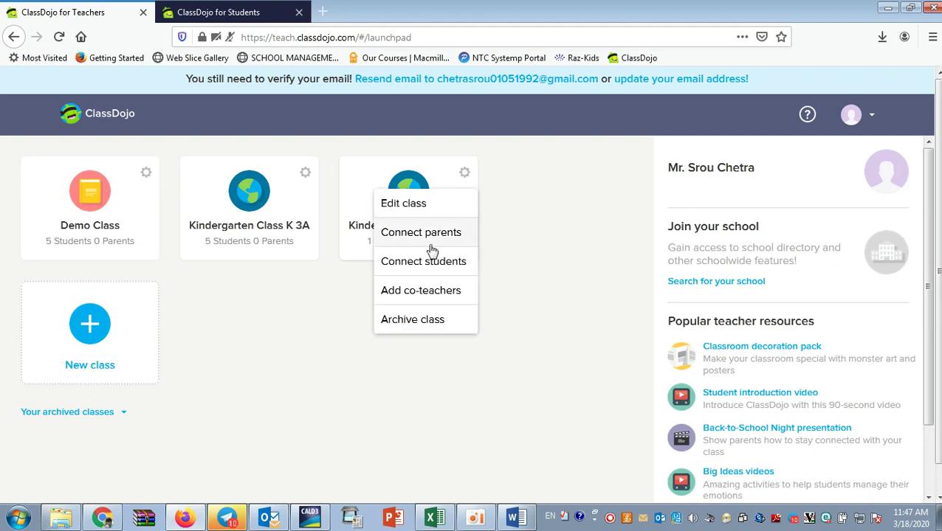
click(407, 325)
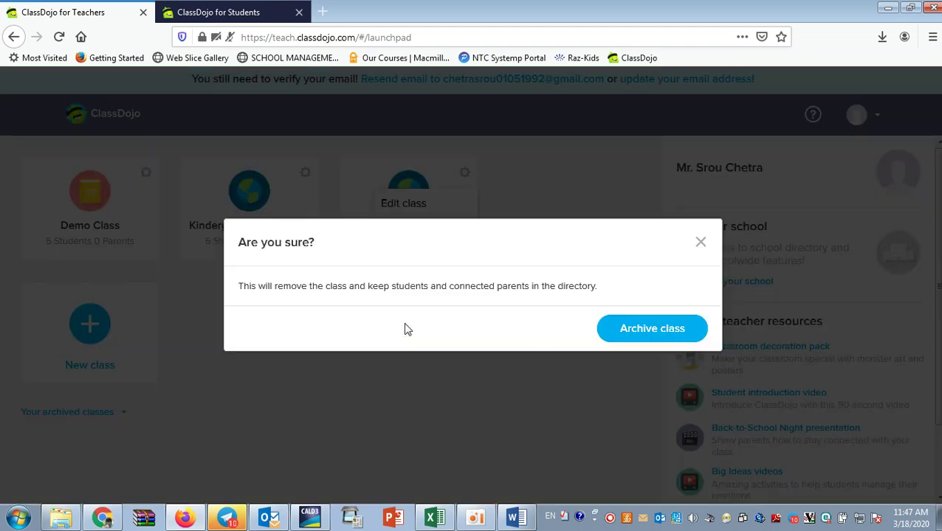
click(636, 338)
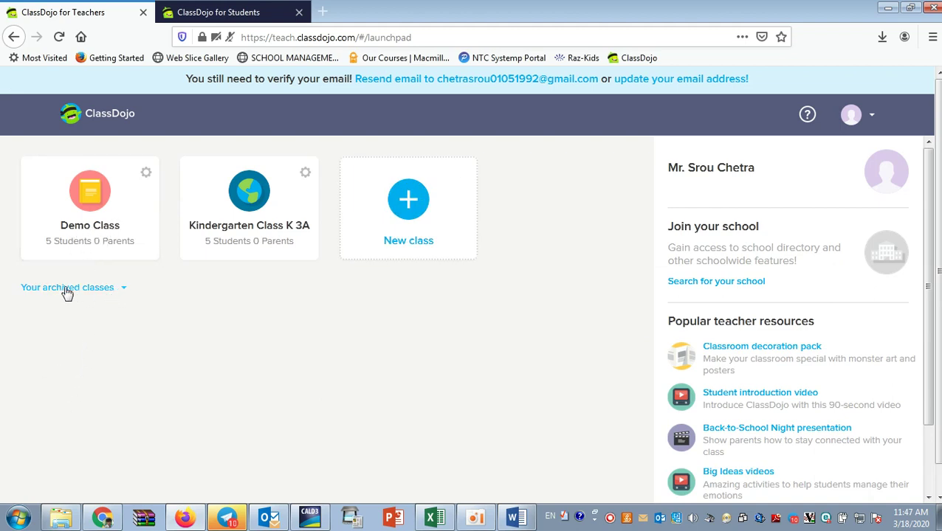
Restore Kindergarten Class K 3B from the archived classes and dismiss the chat notifications.
click(122, 289)
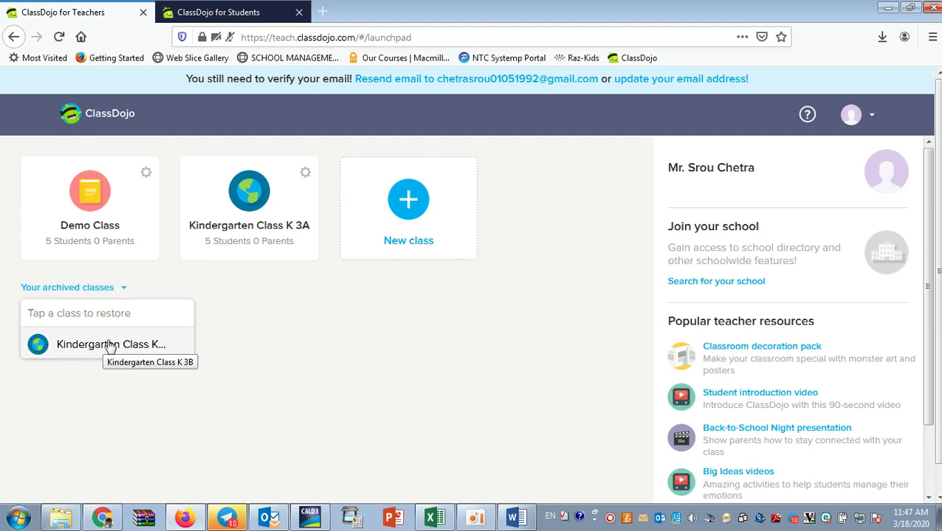
click(350, 333)
click(123, 289)
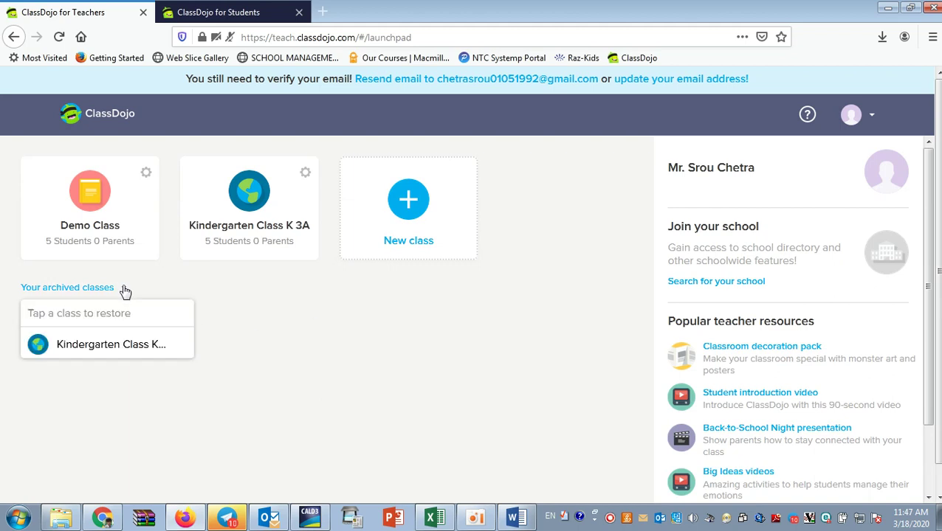
click(86, 354)
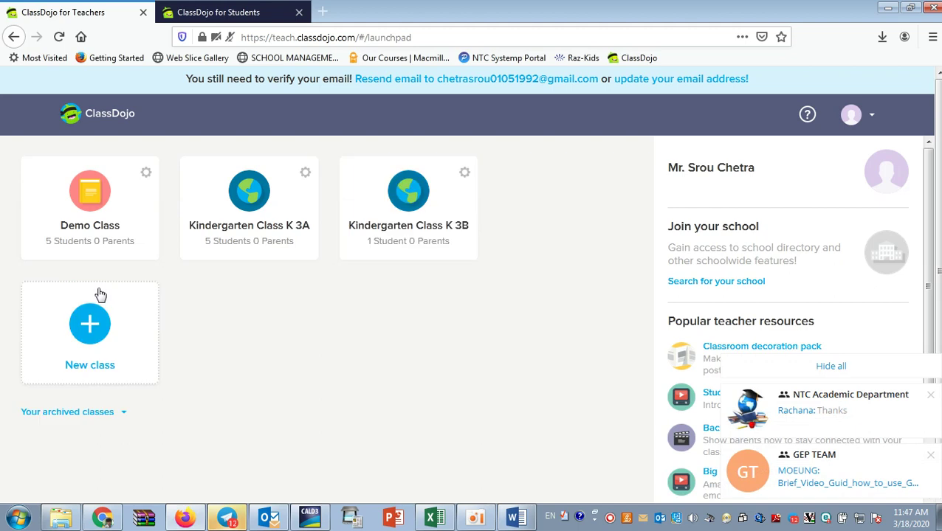
click(930, 395)
click(932, 454)
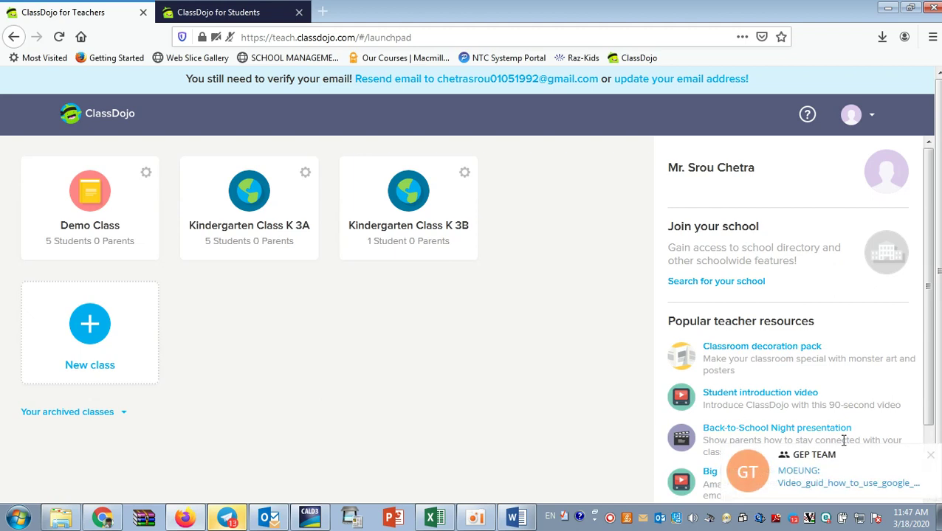
click(930, 456)
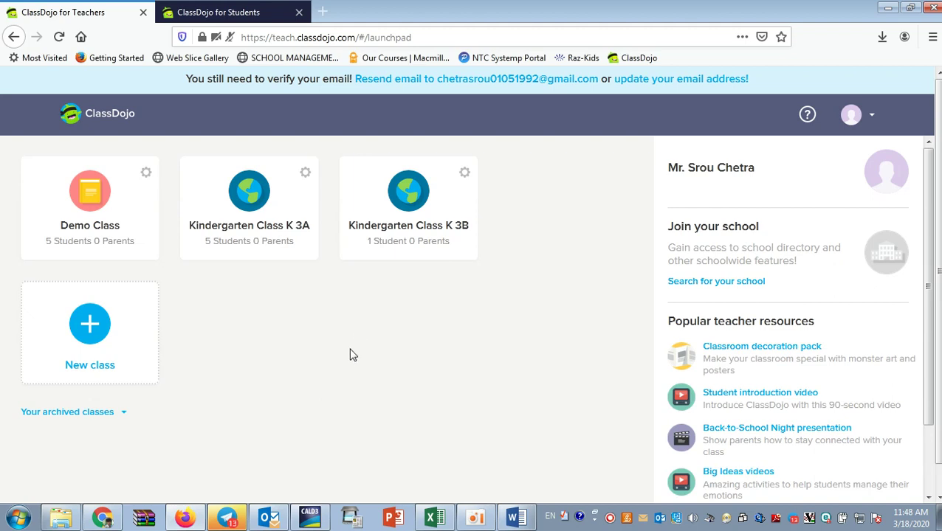
As the student, answer the number-writing activity with 'One Two Three Four' and hand it in.
click(218, 12)
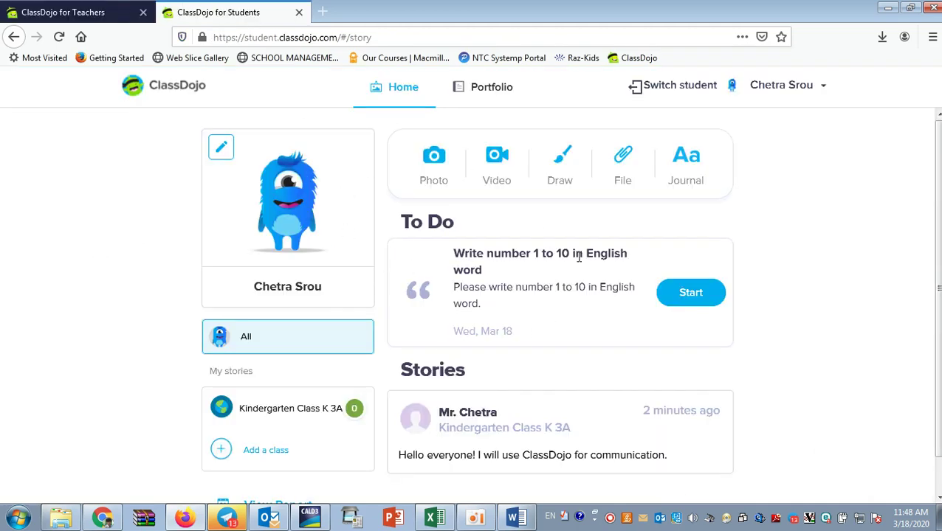
click(59, 8)
click(203, 6)
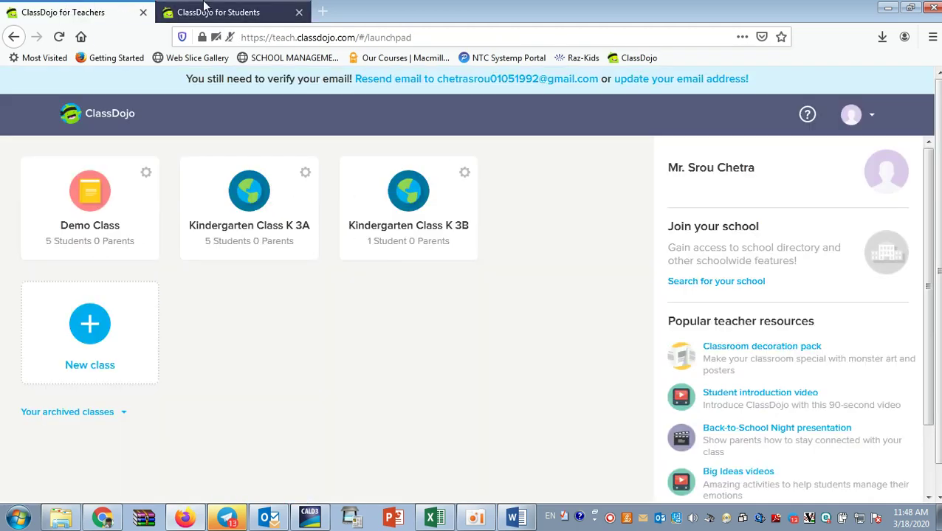
click(88, 8)
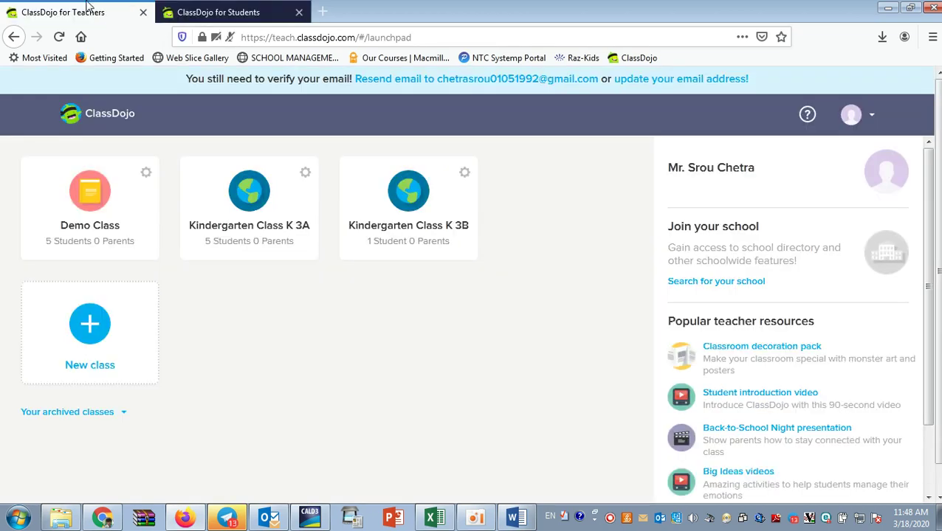
click(219, 9)
click(683, 292)
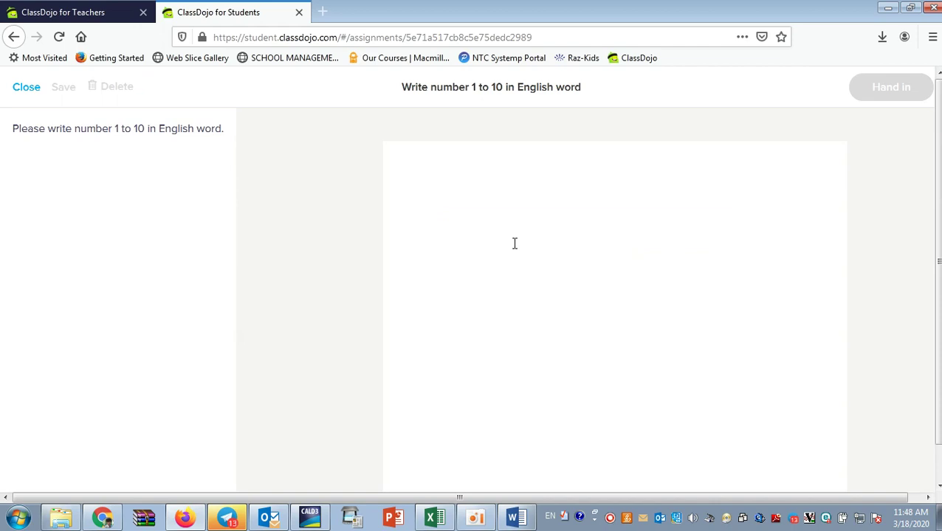
text(One Two Three)
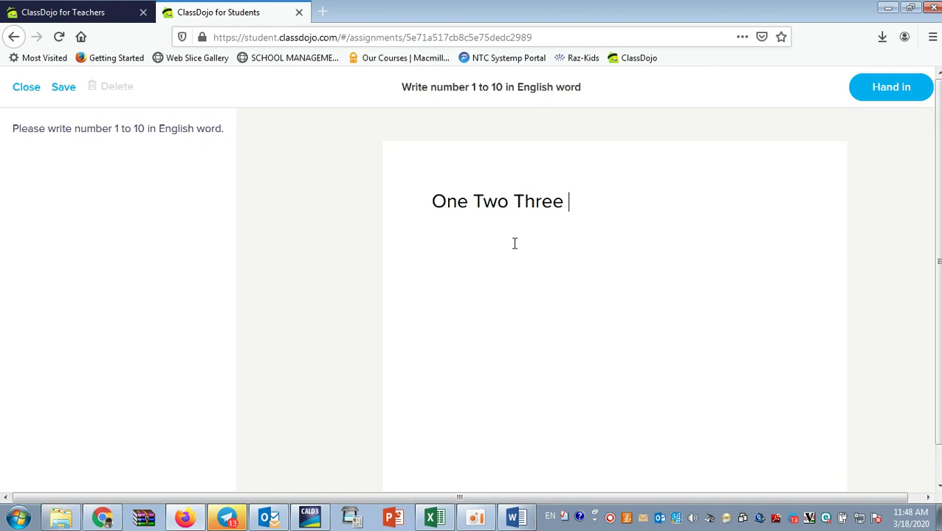
text(Four)
click(888, 100)
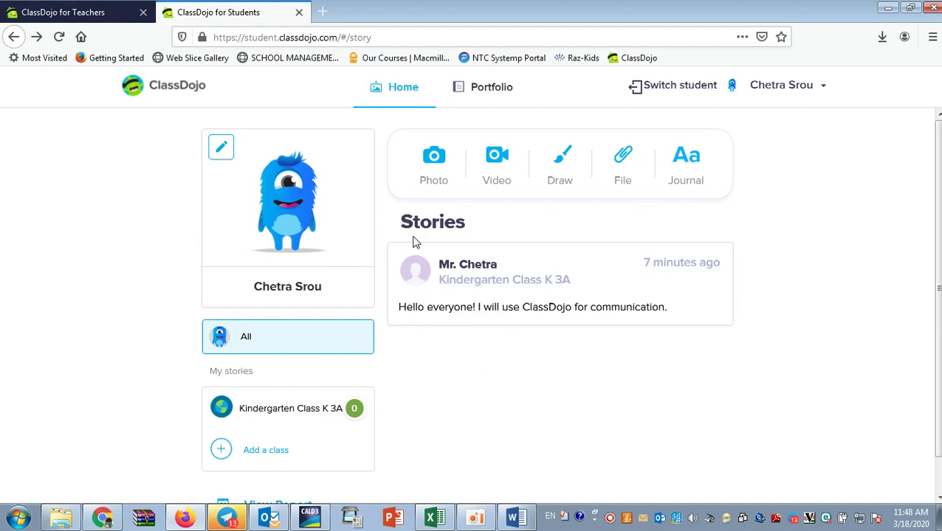
key(ctrl+Page_Up)
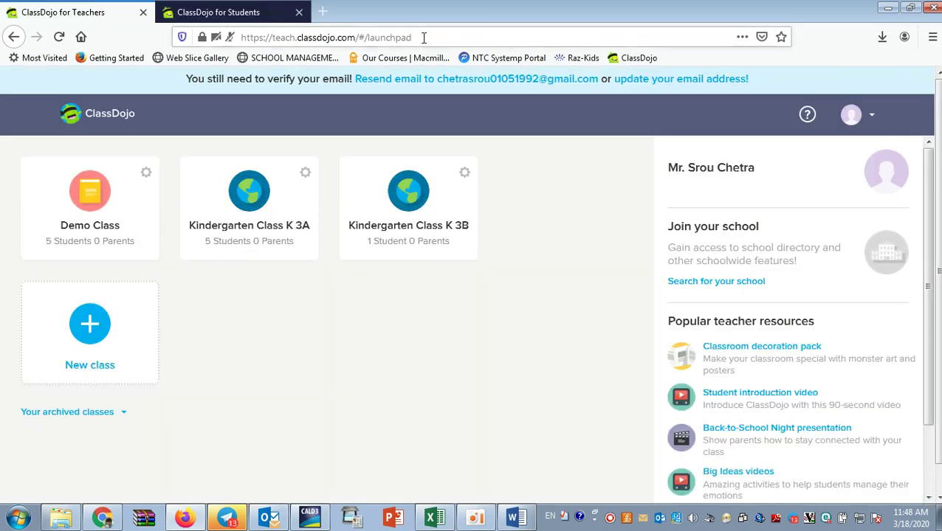
Open Kindergarten Class K 3A and dismiss the voice-message notifications.
click(232, 220)
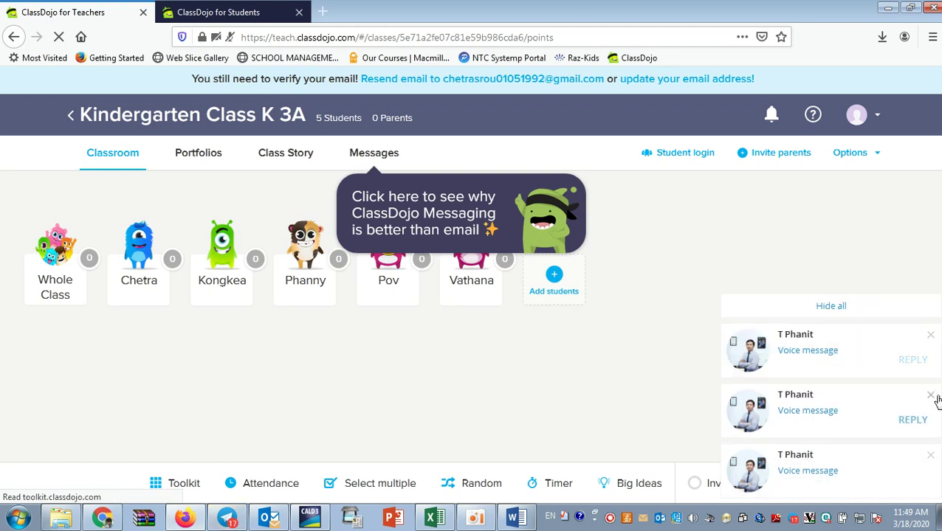
click(931, 337)
click(932, 399)
click(930, 457)
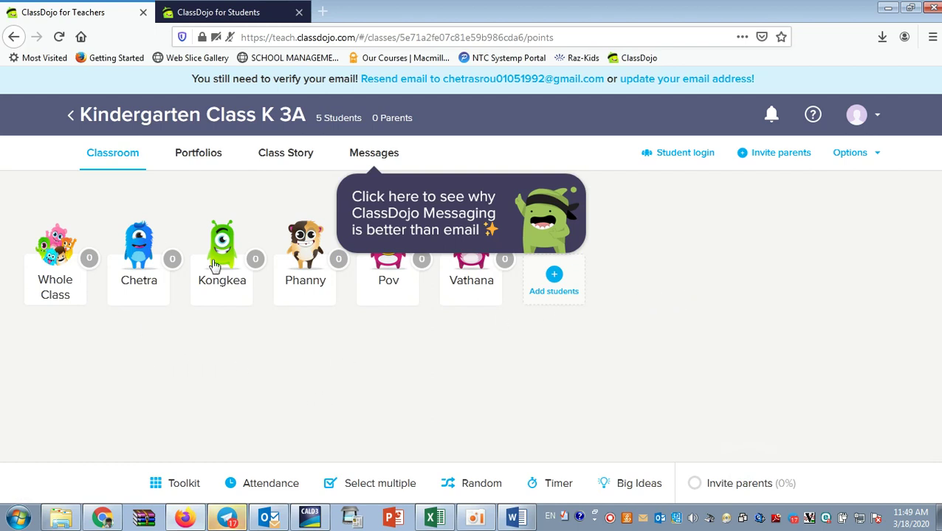
In Portfolios, show the number-writing activity's submissions under All posts.
click(192, 157)
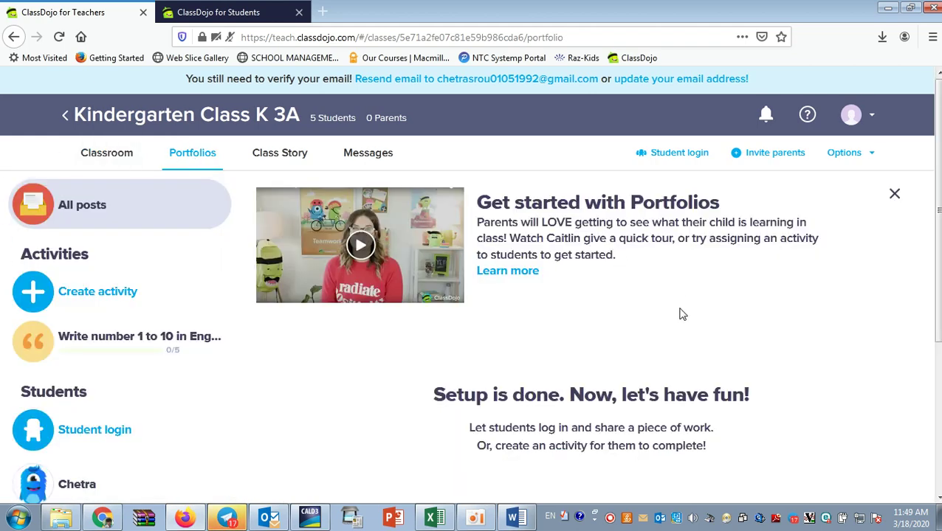
scroll(688, 350, down, 1)
scroll(687, 350, down, 2)
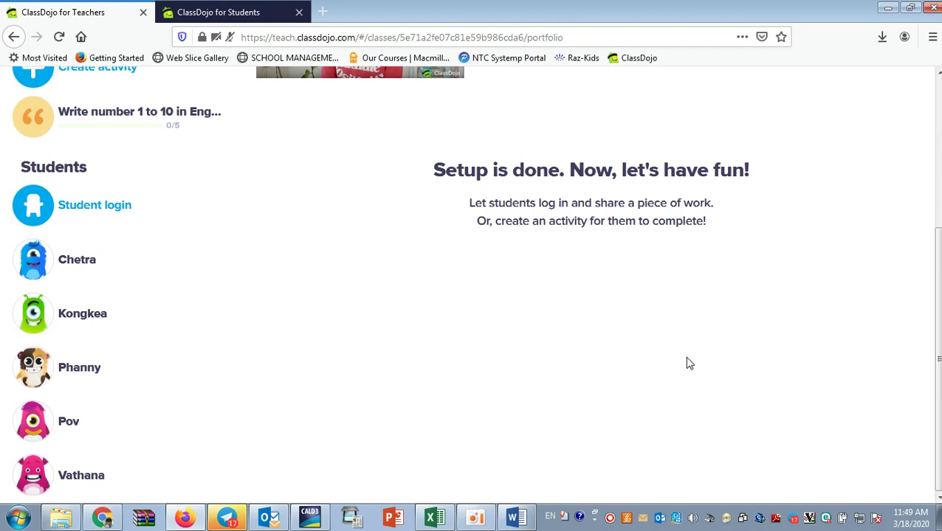
scroll(687, 363, up, 3)
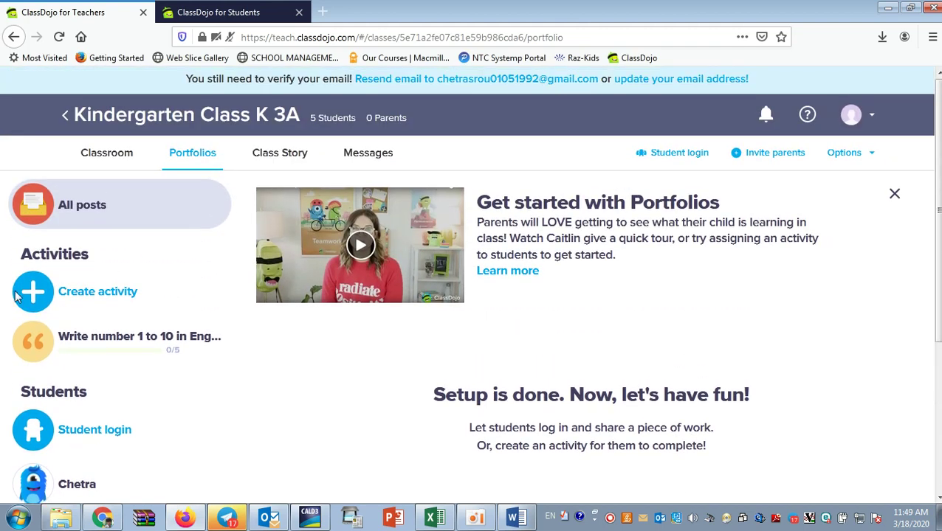
click(186, 8)
click(75, 5)
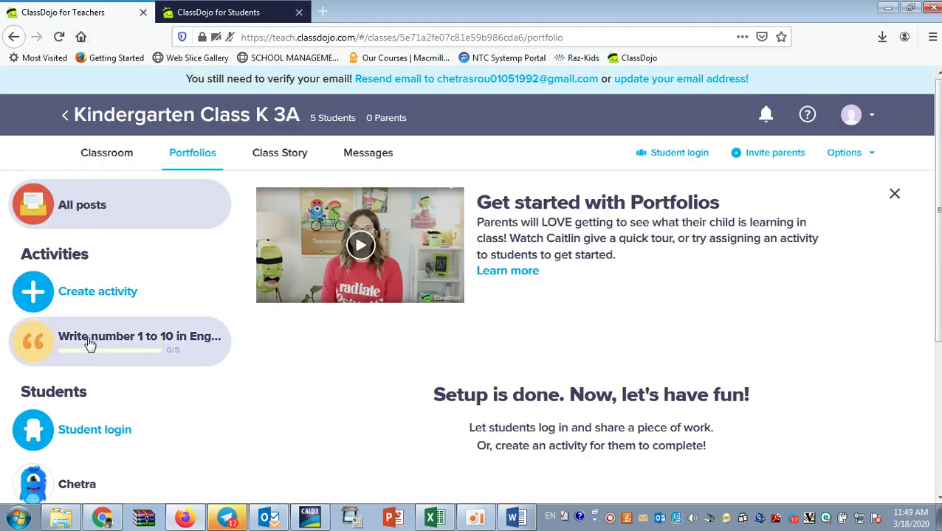
click(107, 212)
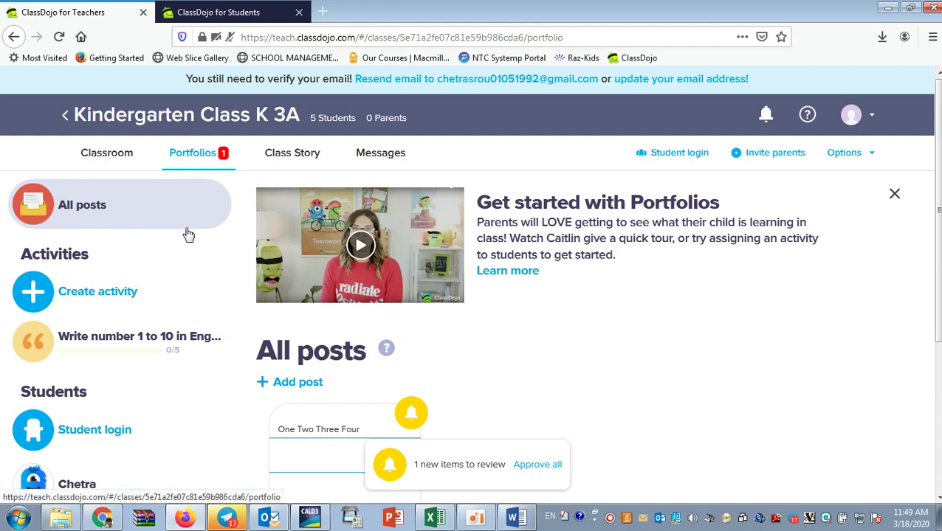
scroll(490, 443, down, 3)
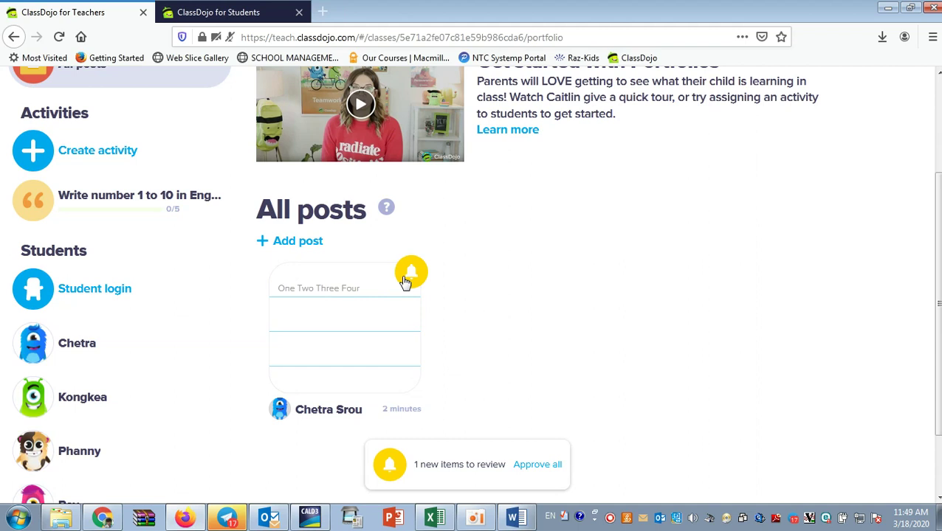
Approve and like the 'One Two Three Four' post, then comment 'Good job..'.
click(343, 316)
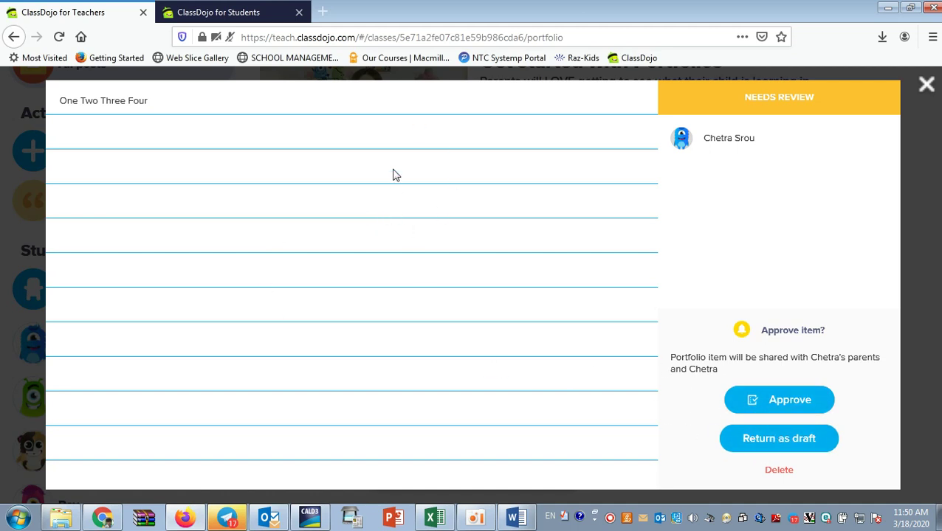
click(762, 400)
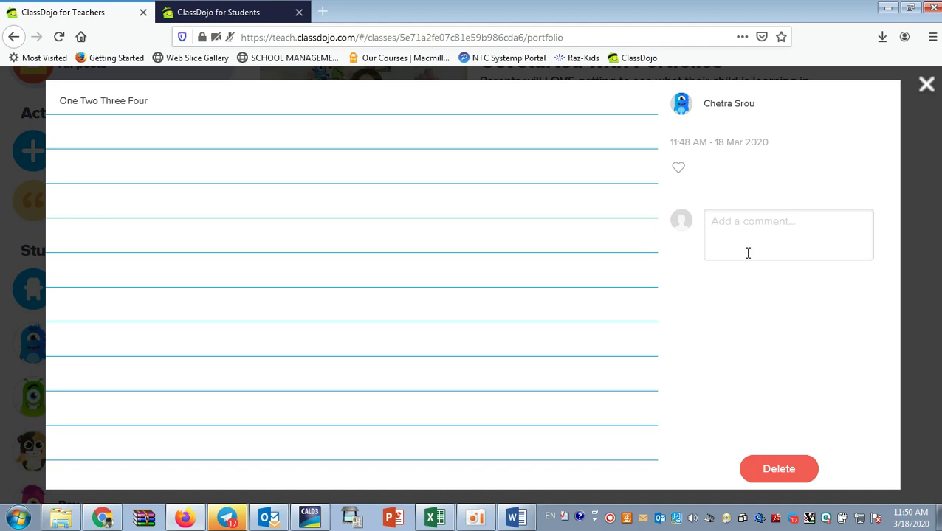
click(677, 170)
click(728, 222)
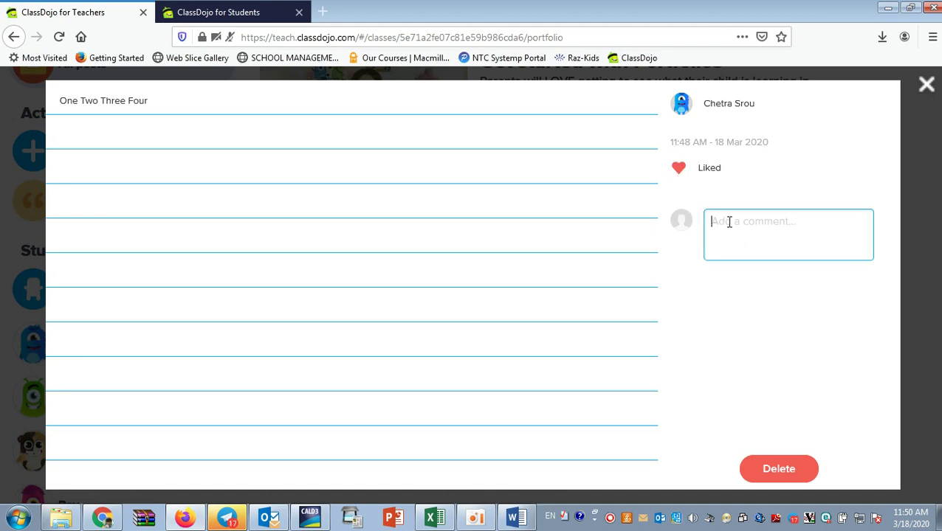
text(Good job..)
key(Return)
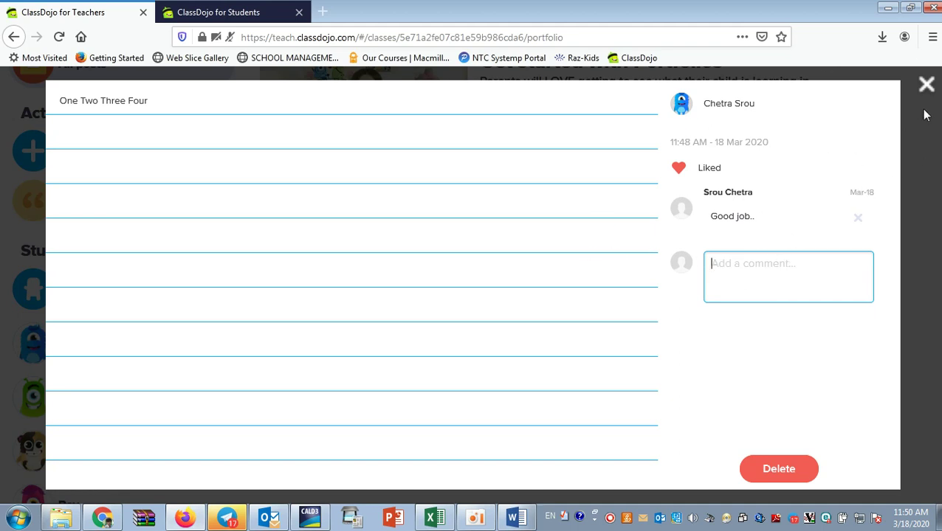
Close the post viewer and check the approved post under Today in All posts.
click(927, 87)
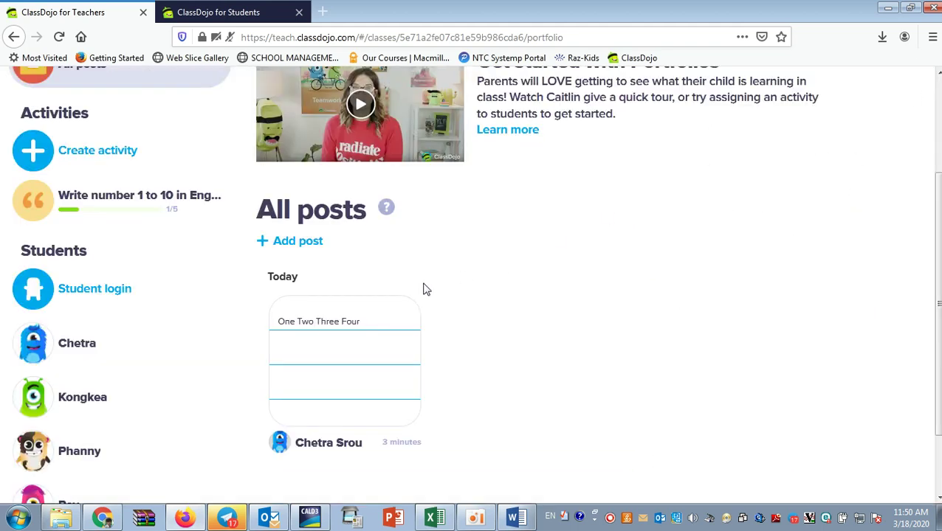
scroll(427, 347, up, 3)
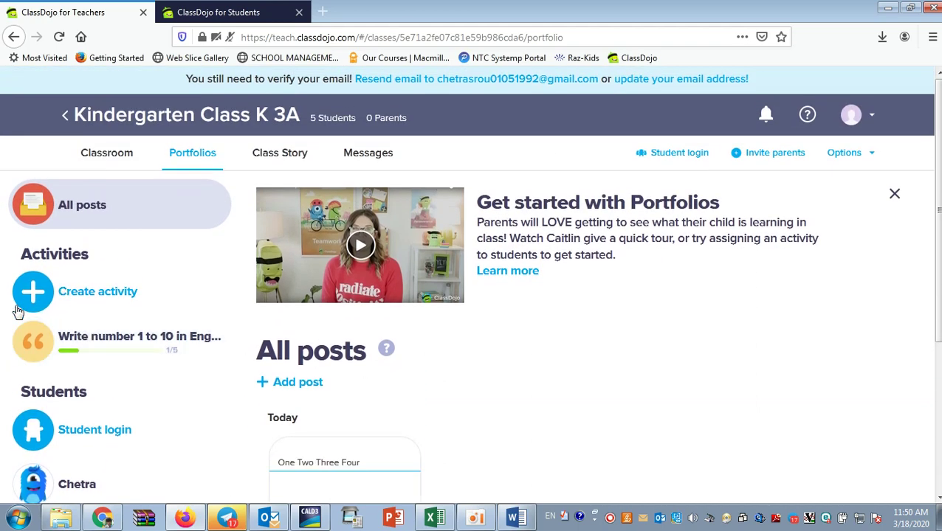
scroll(221, 382, down, 3)
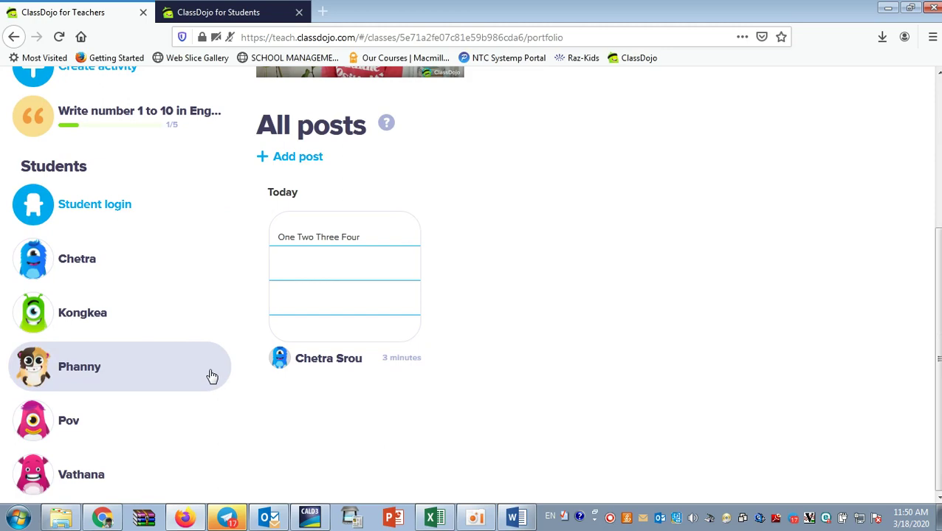
scroll(212, 376, up, 5)
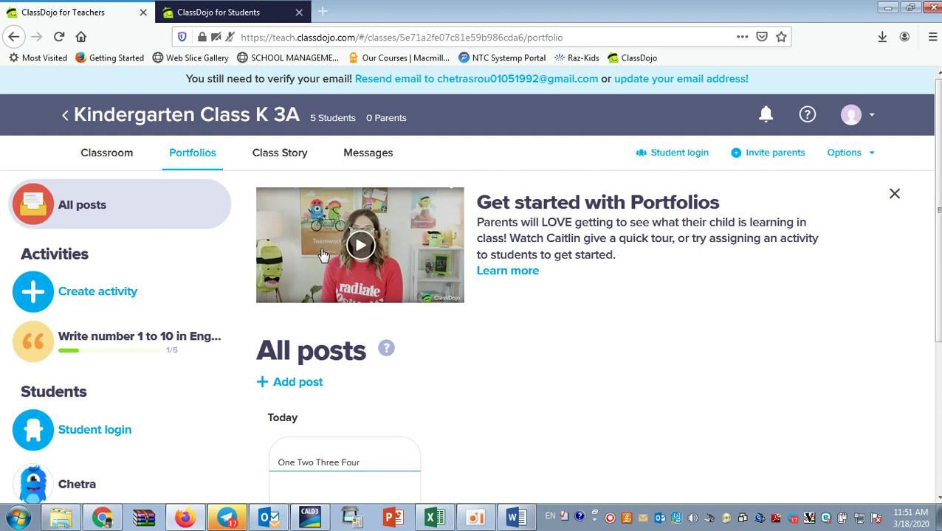
scroll(265, 283, down, 3)
scroll(261, 296, up, 3)
click(476, 521)
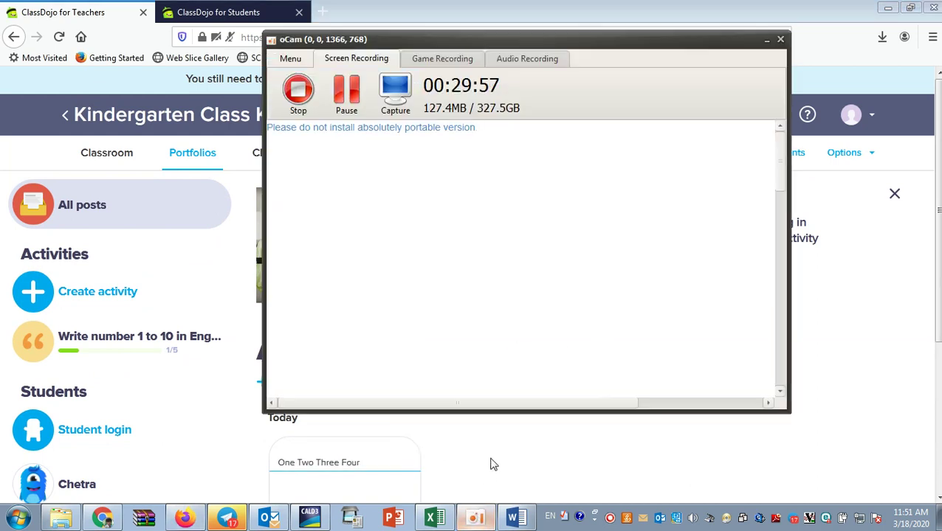